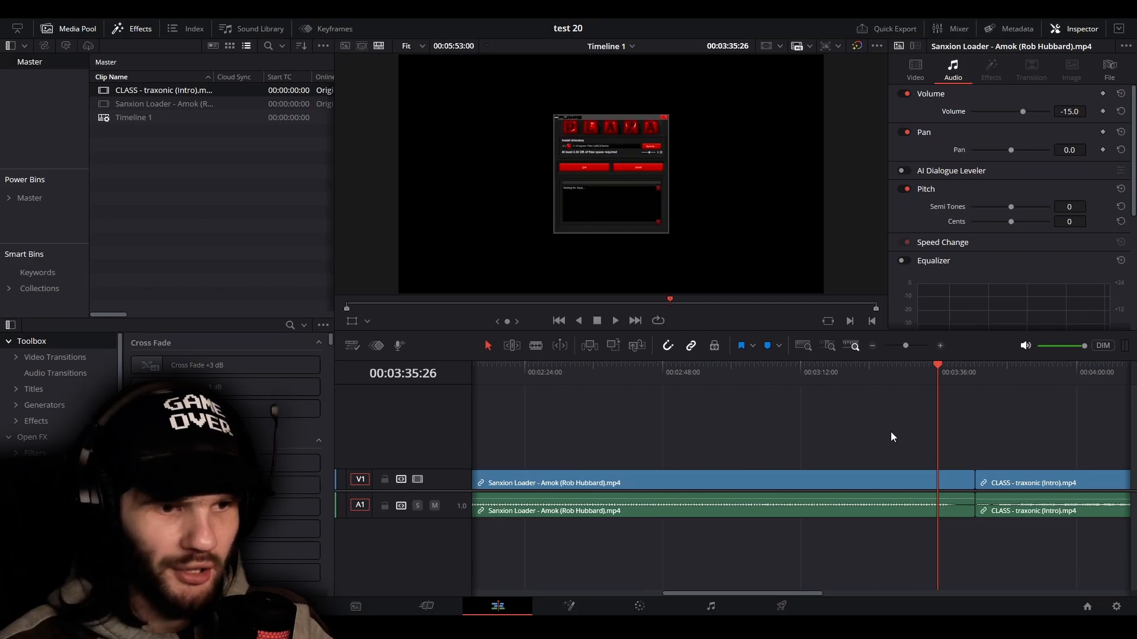
Split the Sanxion Loader clip on the timeline about 20 seconds from its start
scroll(896, 434, down, 2)
scroll(768, 444, right, 3)
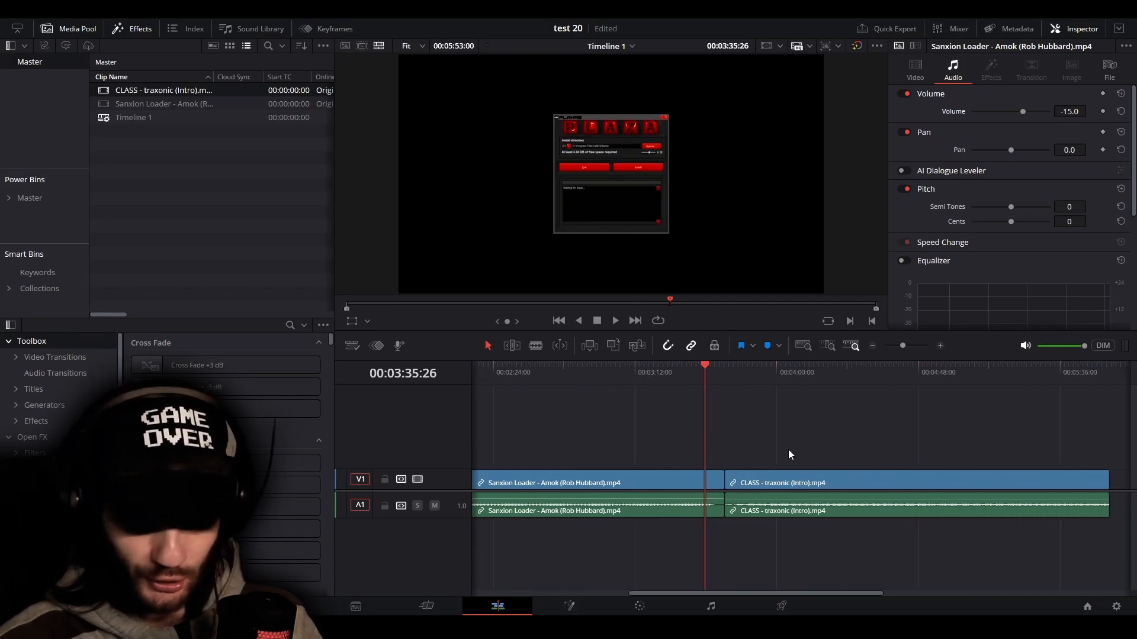
scroll(815, 481, left, 6)
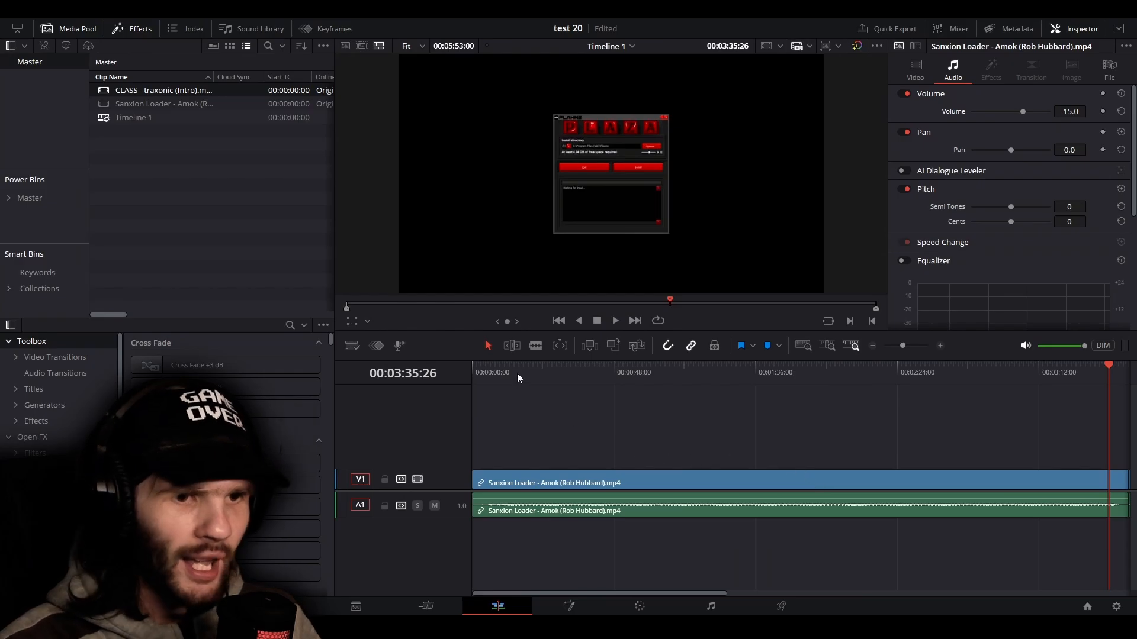
drag(543, 371, 443, 382)
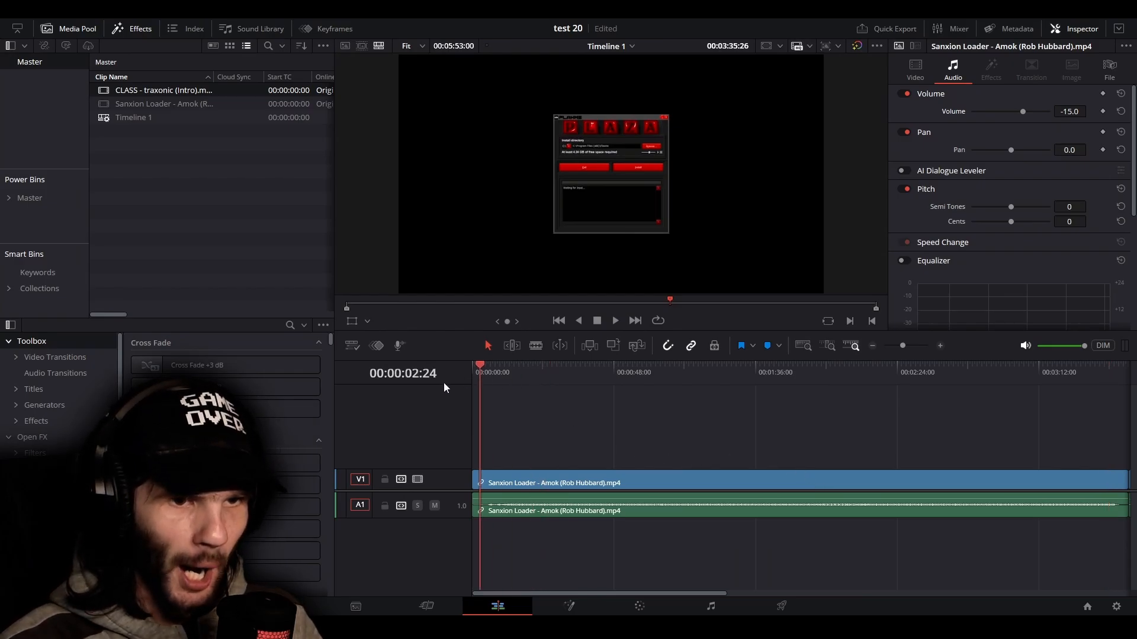
click(590, 472)
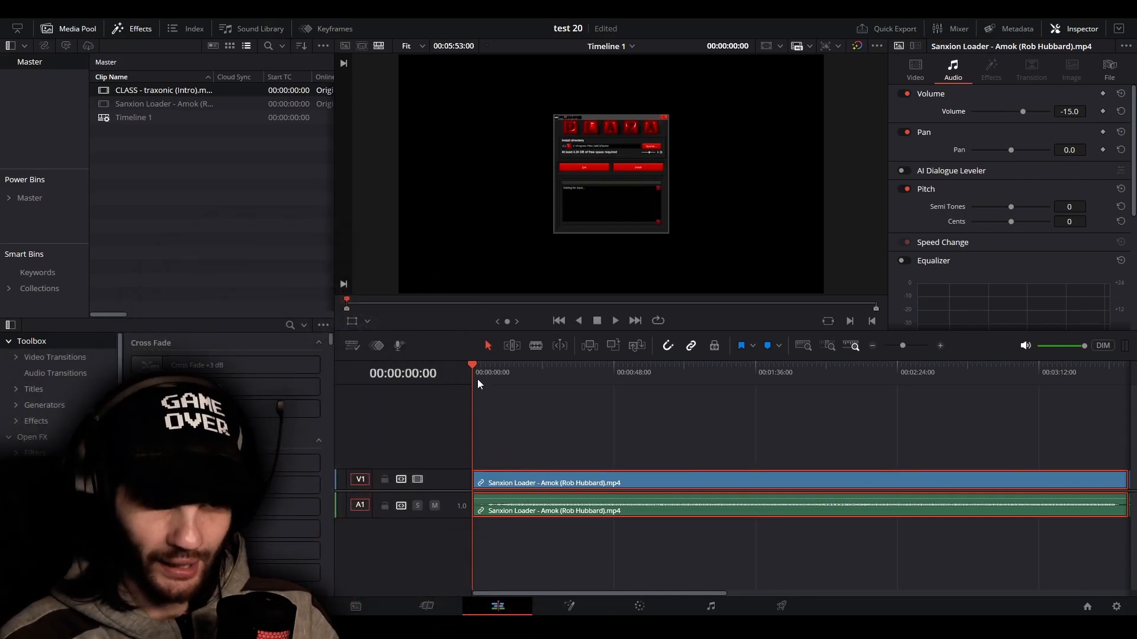
drag(475, 372, 457, 393)
key(ctrl+b)
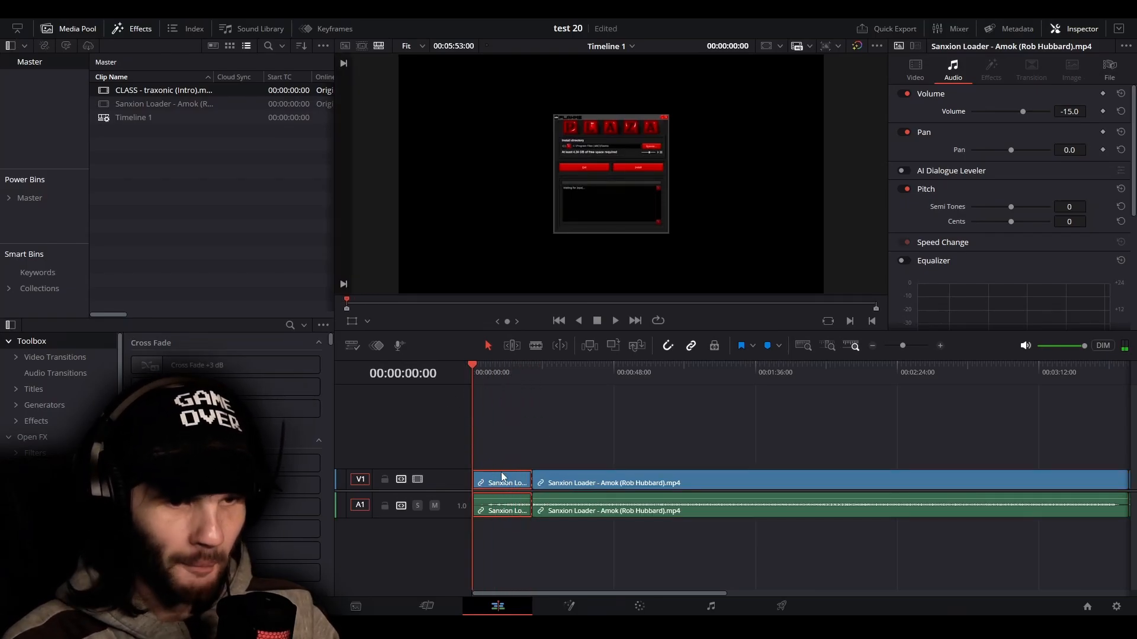
Set the position of the first Sanxion Loader segment to X -452 and Y 77
click(916, 68)
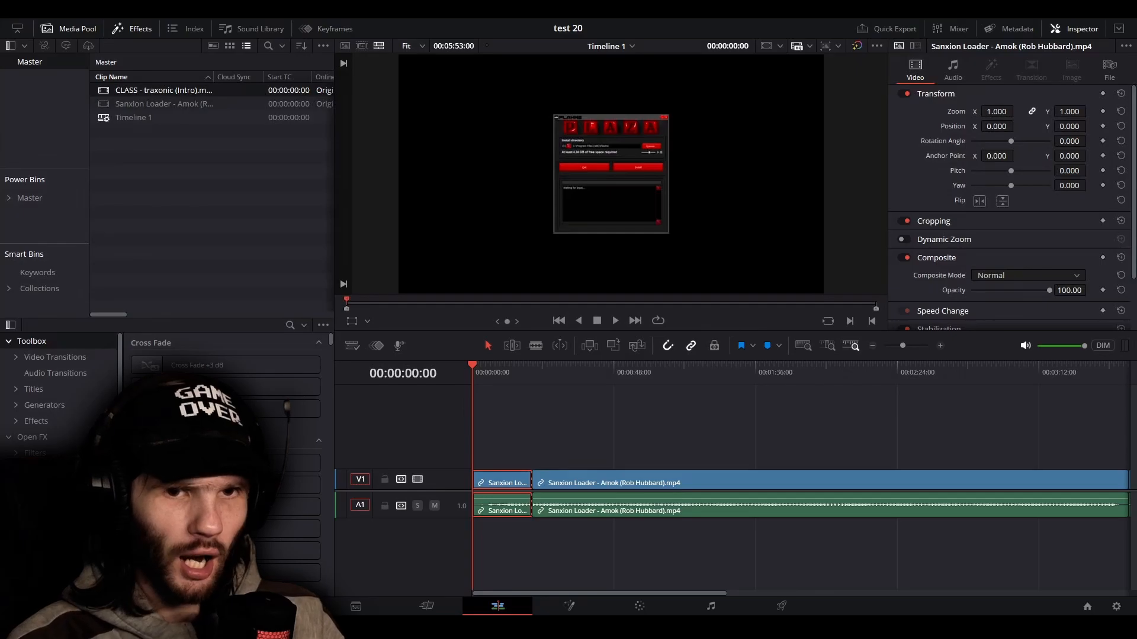
drag(999, 127, 941, 128)
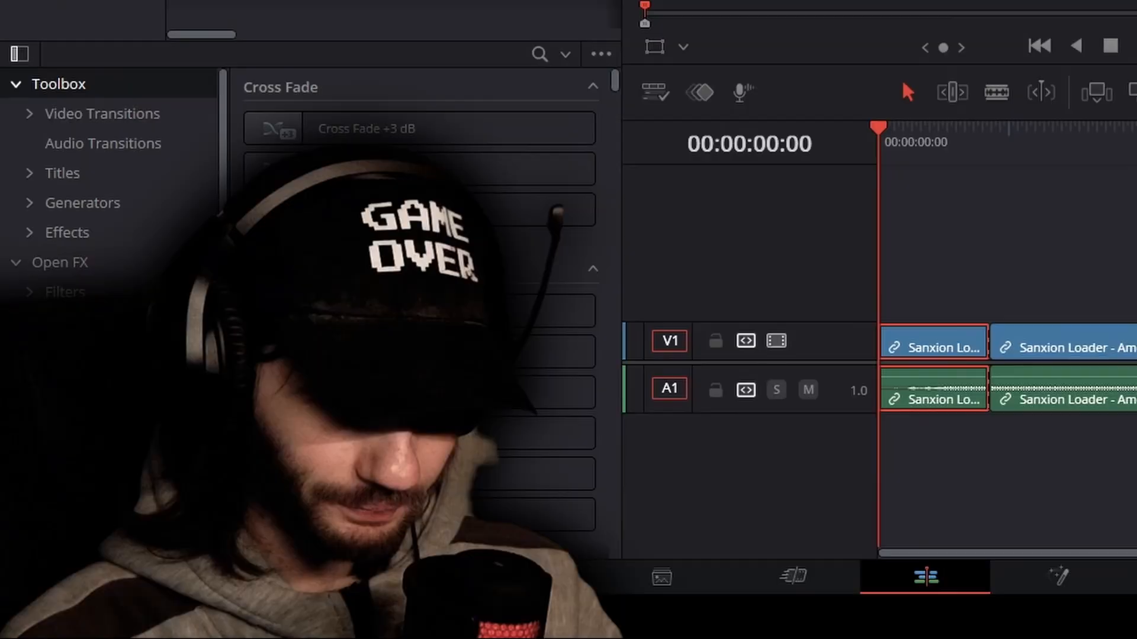
mouse_move(941, 128)
mouse_down()
mouse_move(998, 127)
mouse_move(937, 127)
mouse_up()
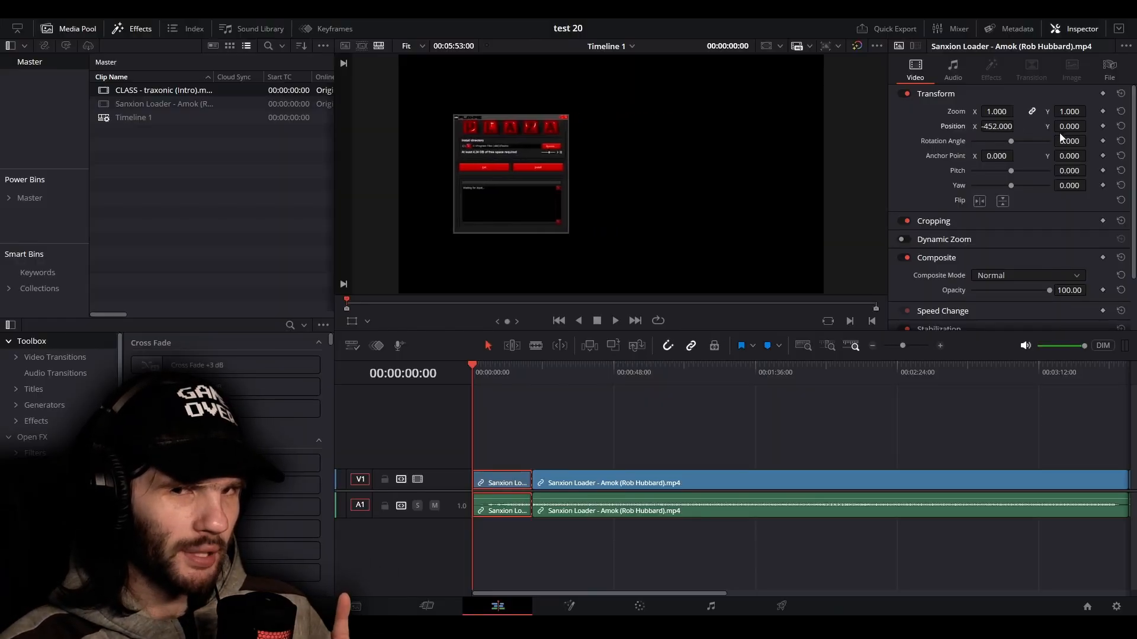
drag(1065, 127, 1095, 127)
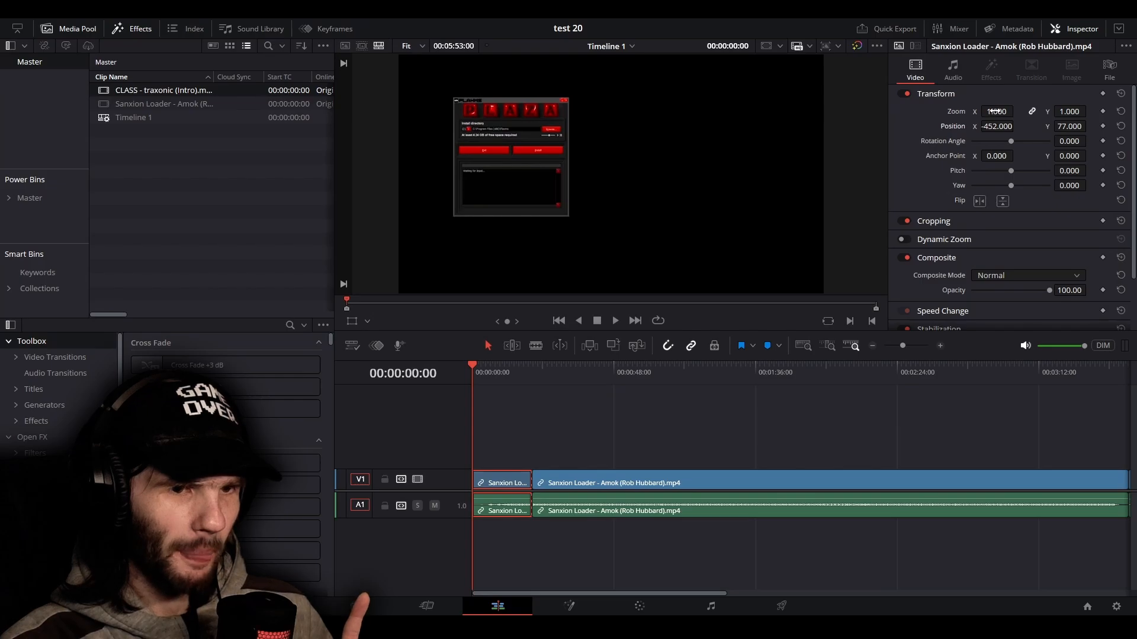
Keyframe the segment's zoom at 1.000 at 00:00:00:00 and at 1.740 at 00:00:02:13
click(1102, 111)
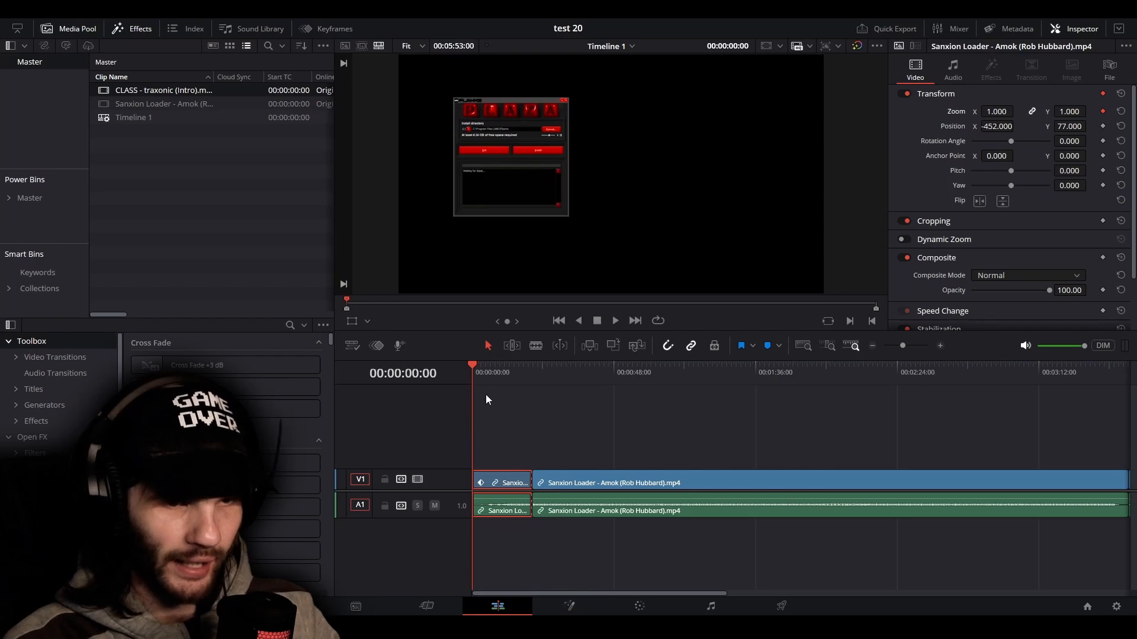
key(space)
mouse_move(475, 379)
mouse_down()
mouse_move(487, 386)
mouse_move(469, 393)
mouse_up()
scroll(486, 502, up, 2)
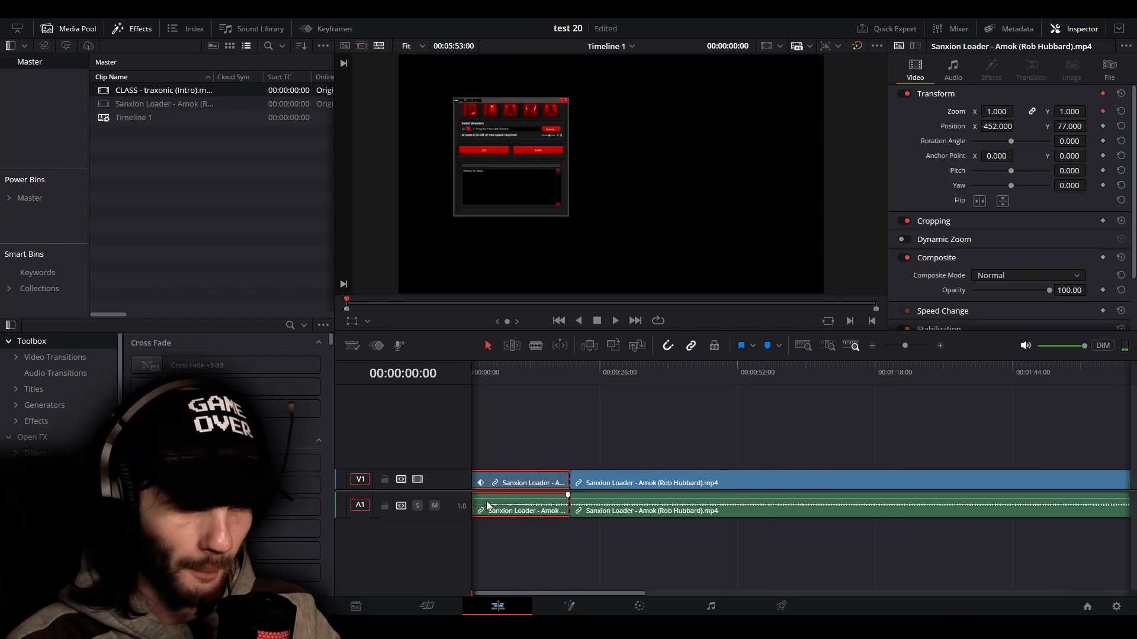
scroll(486, 501, up, 2)
drag(520, 595, 487, 556)
key(space)
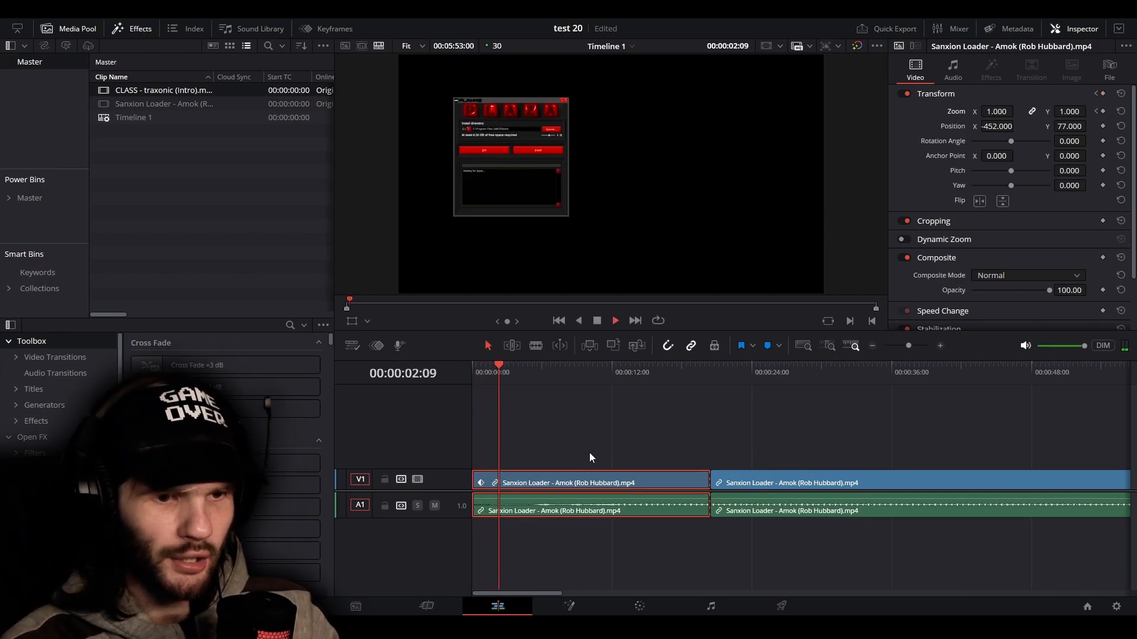
key(space)
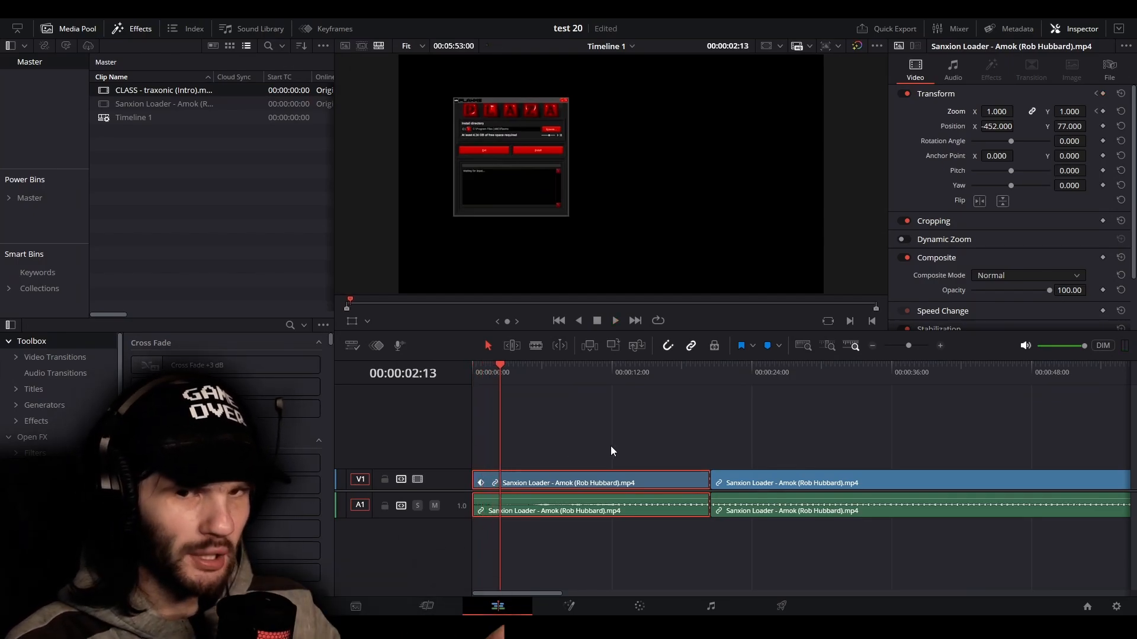
drag(996, 111, 1019, 112)
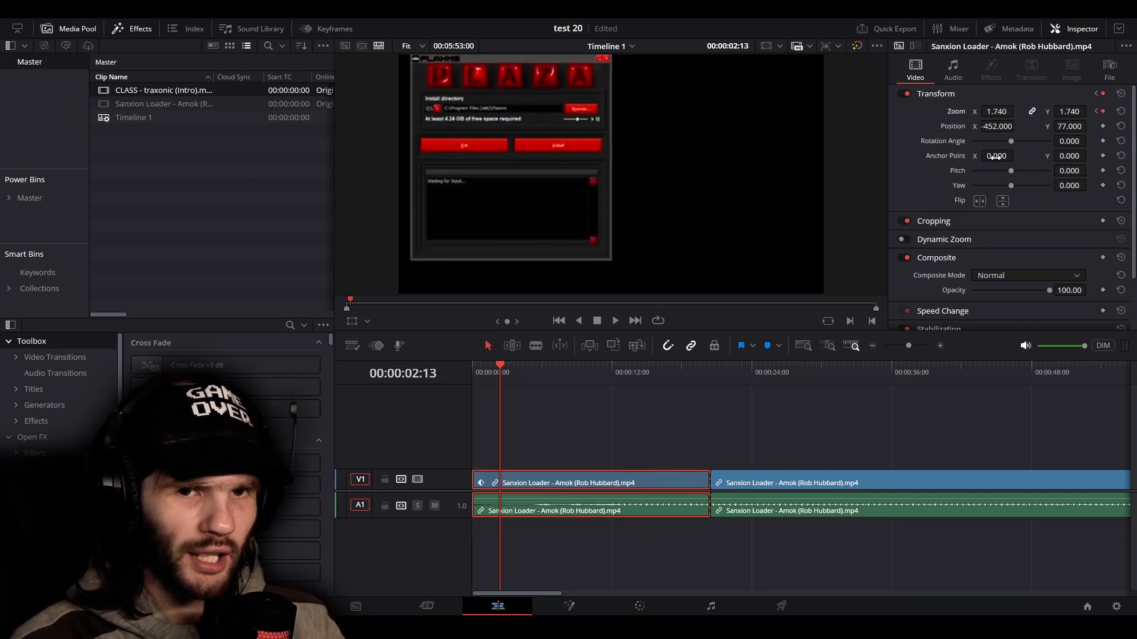
Set the segment's anchor point to X -227 and Y 118 to keep the enlarged image inside the frame
drag(996, 155, 980, 155)
mouse_move(1069, 156)
mouse_down()
mouse_move(1084, 155)
mouse_move(1072, 155)
mouse_up()
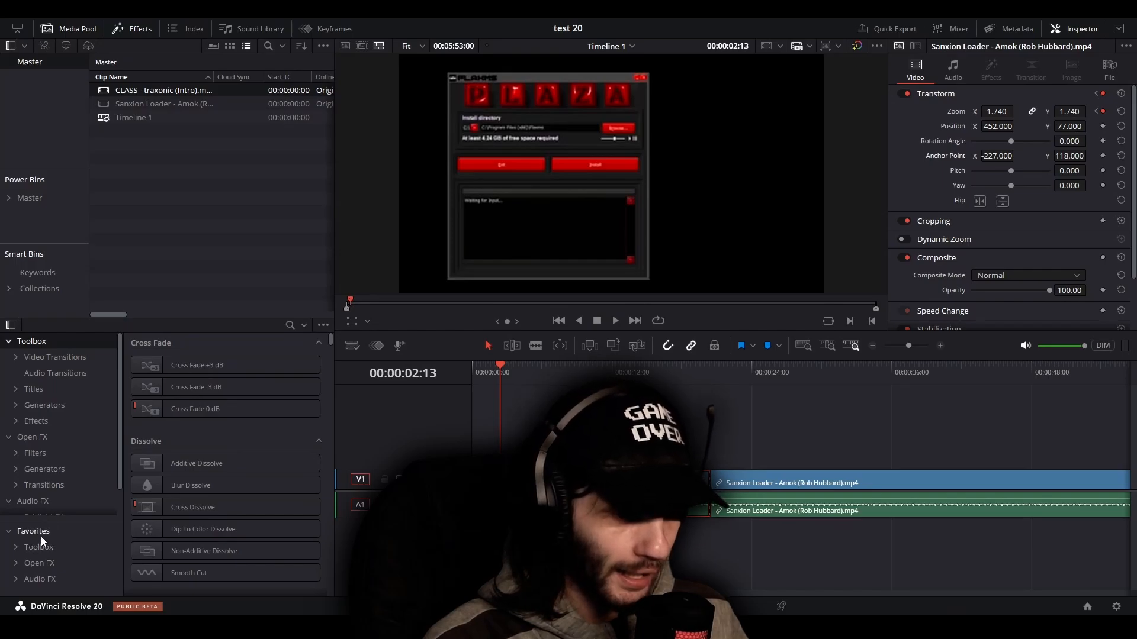
click(41, 536)
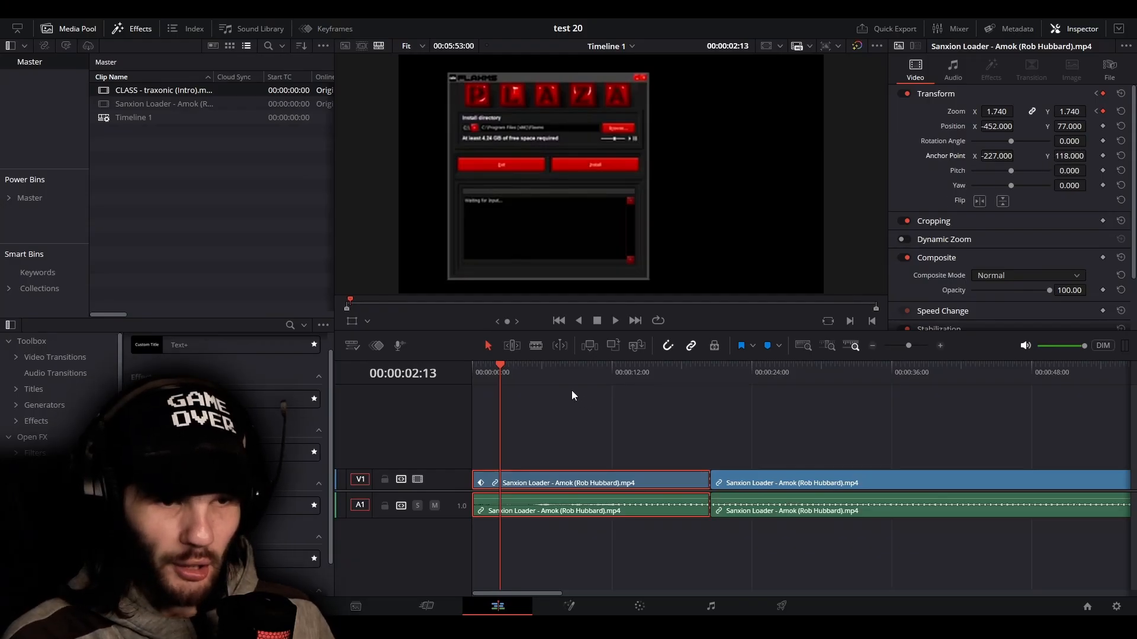
Scrub back to 00:00:02:04 and jump forward to the zoom keyframe at 00:00:02:13
mouse_move(499, 371)
mouse_down()
mouse_move(467, 381)
mouse_move(506, 378)
mouse_move(496, 384)
mouse_up()
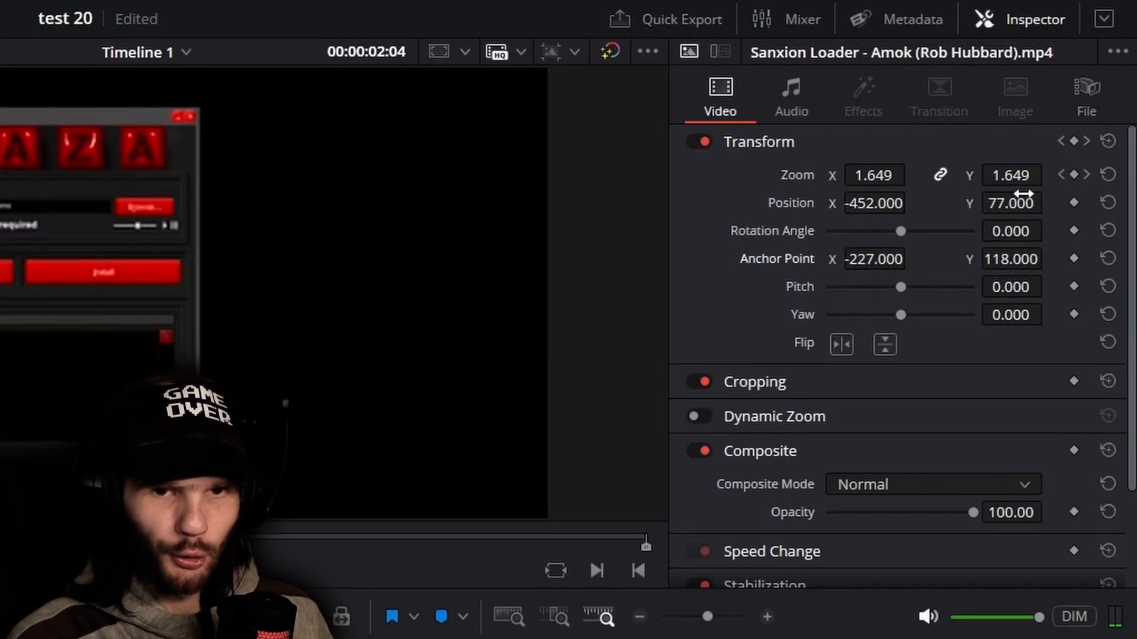
click(1109, 111)
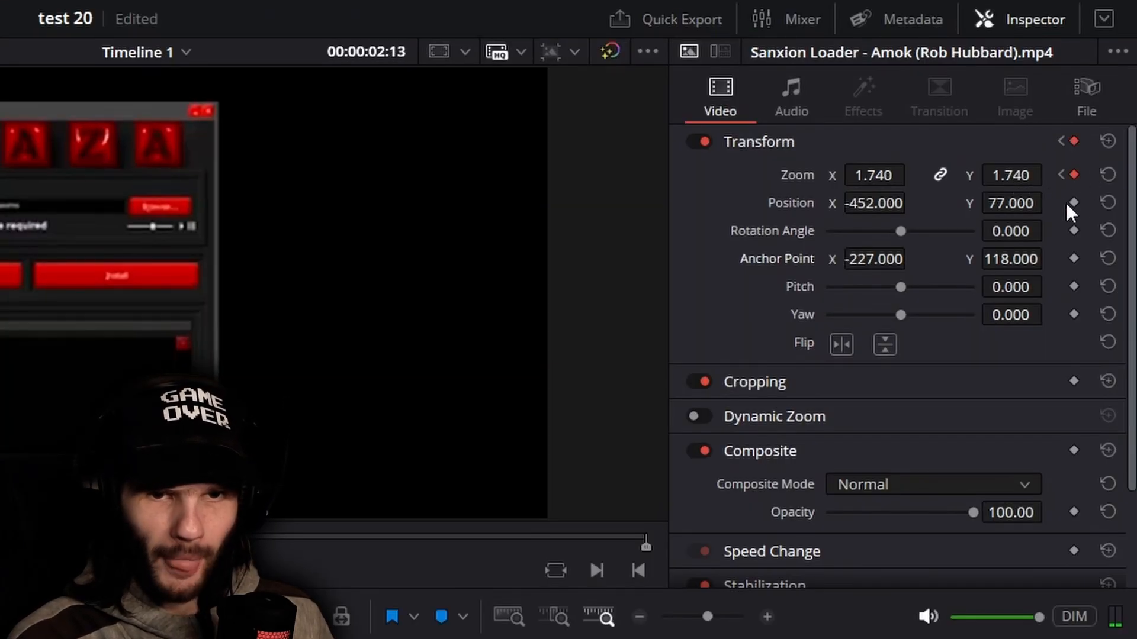
right_click(1074, 176)
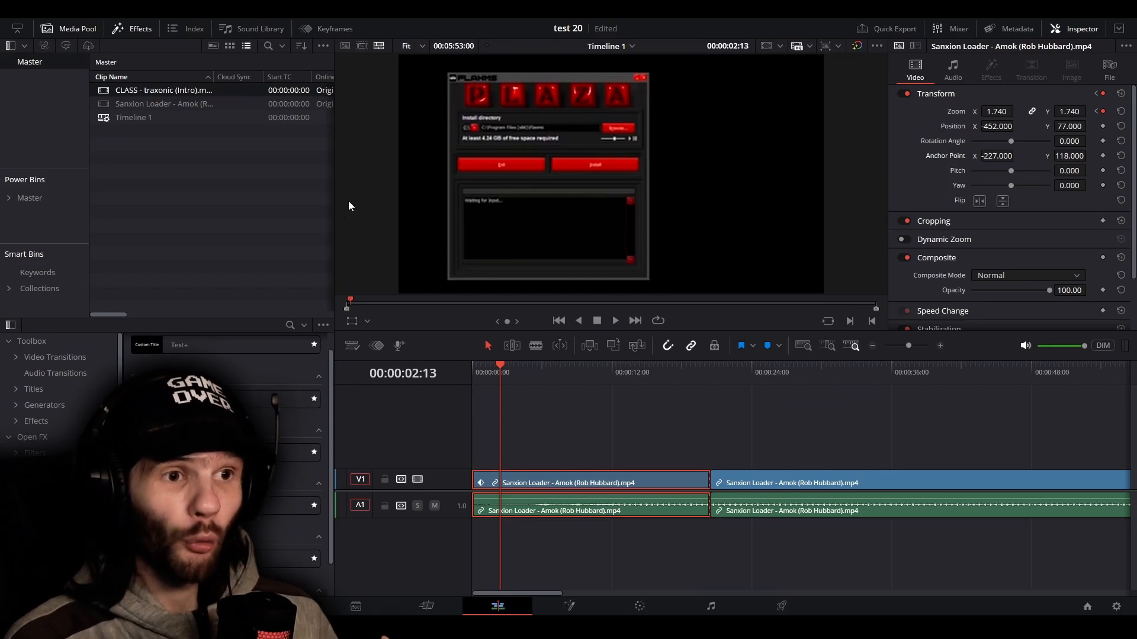
Open the Keyframes editor, try shifting the keyframe at 00:00:02:13, and undo the change
click(335, 29)
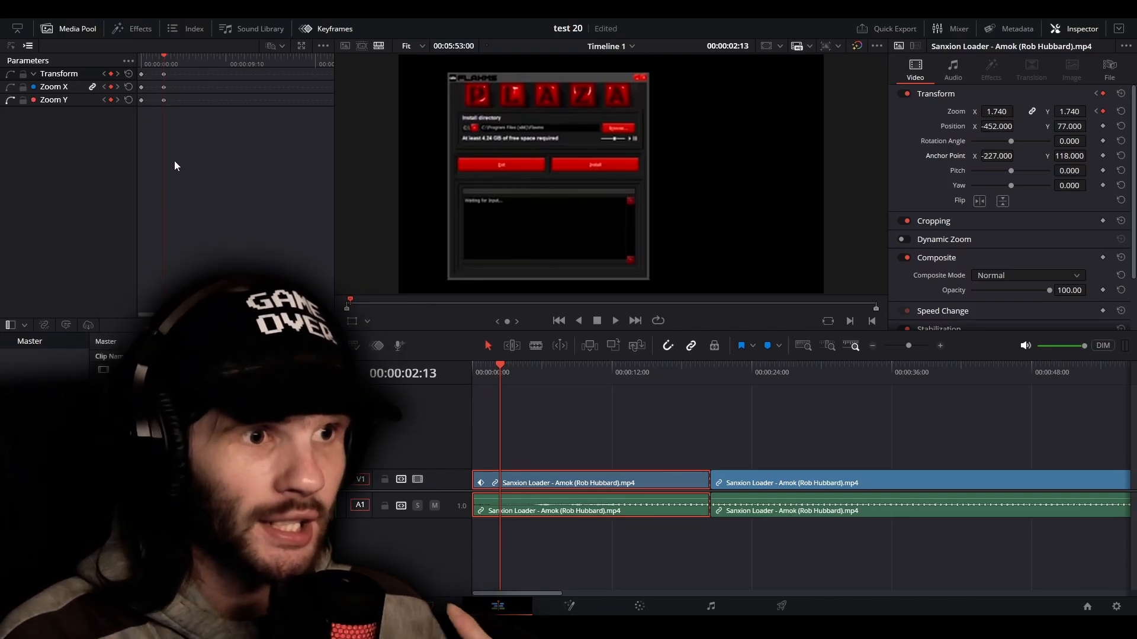
drag(162, 76, 197, 99)
key(ctrl+z)
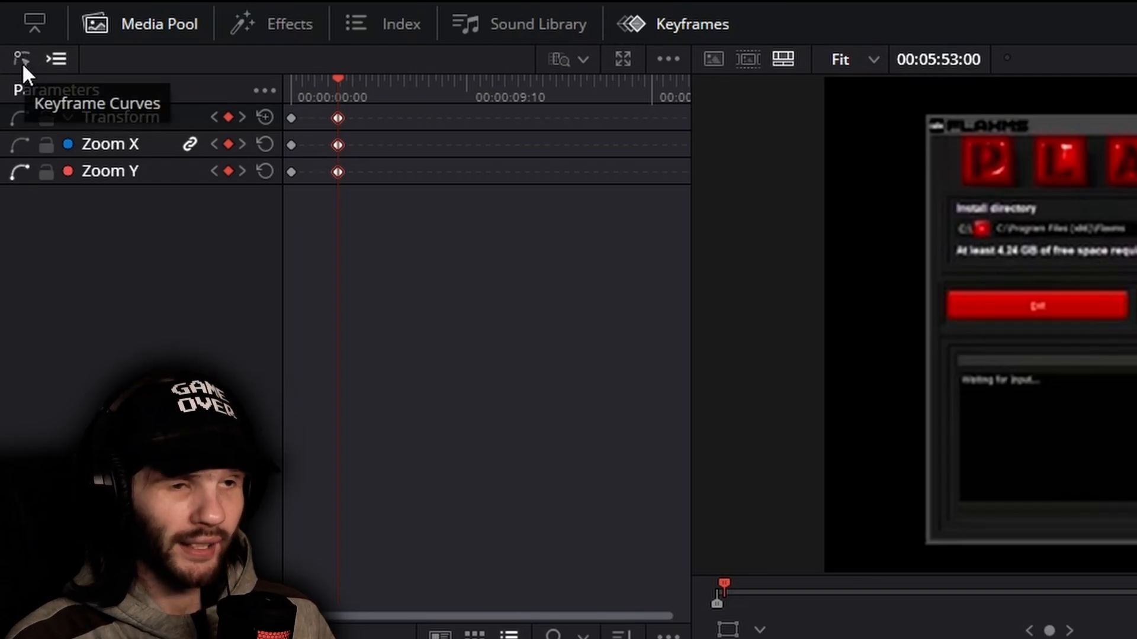
Display the keyframe curves and smooth the incoming Zoom Y curve at the 00:00:02:13 keyframe with an ease preset
click(22, 61)
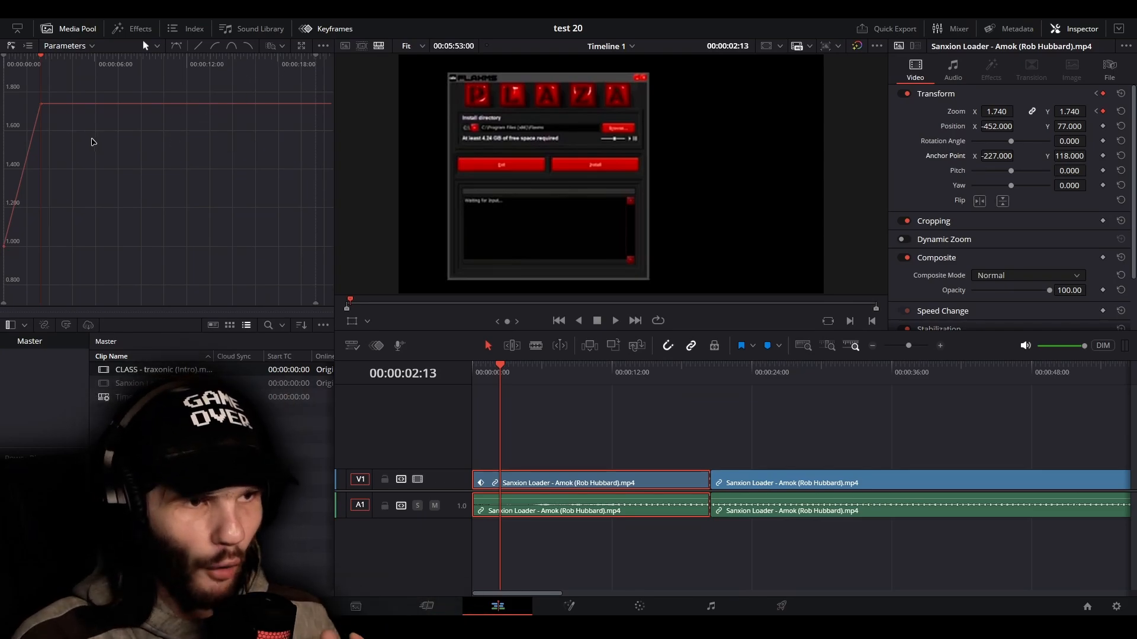
mouse_move(53, 159)
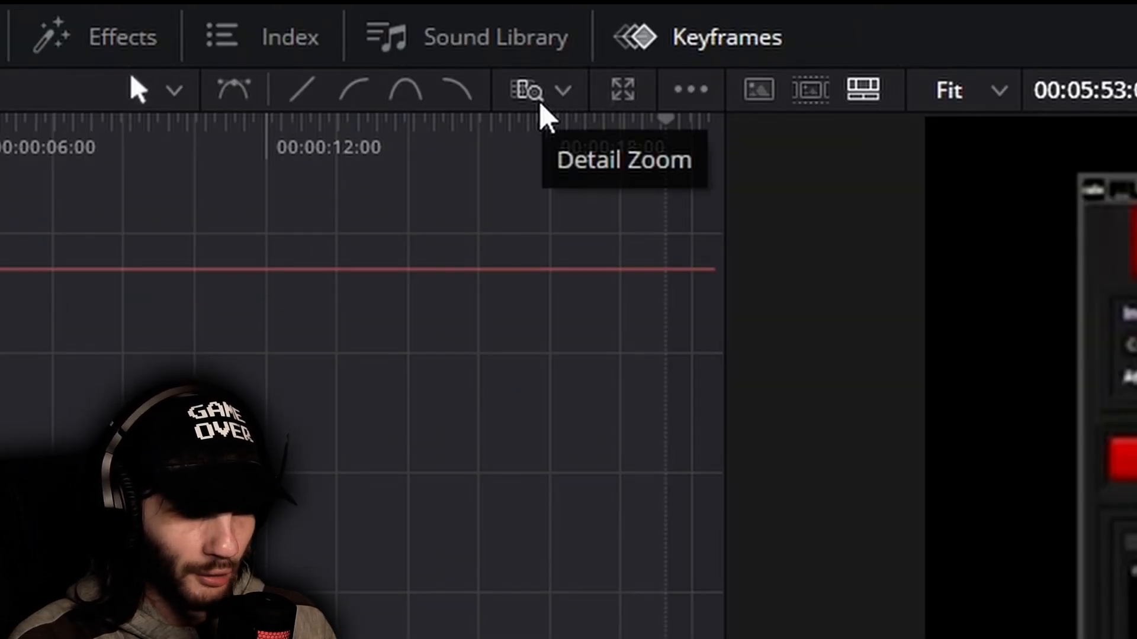
click(540, 104)
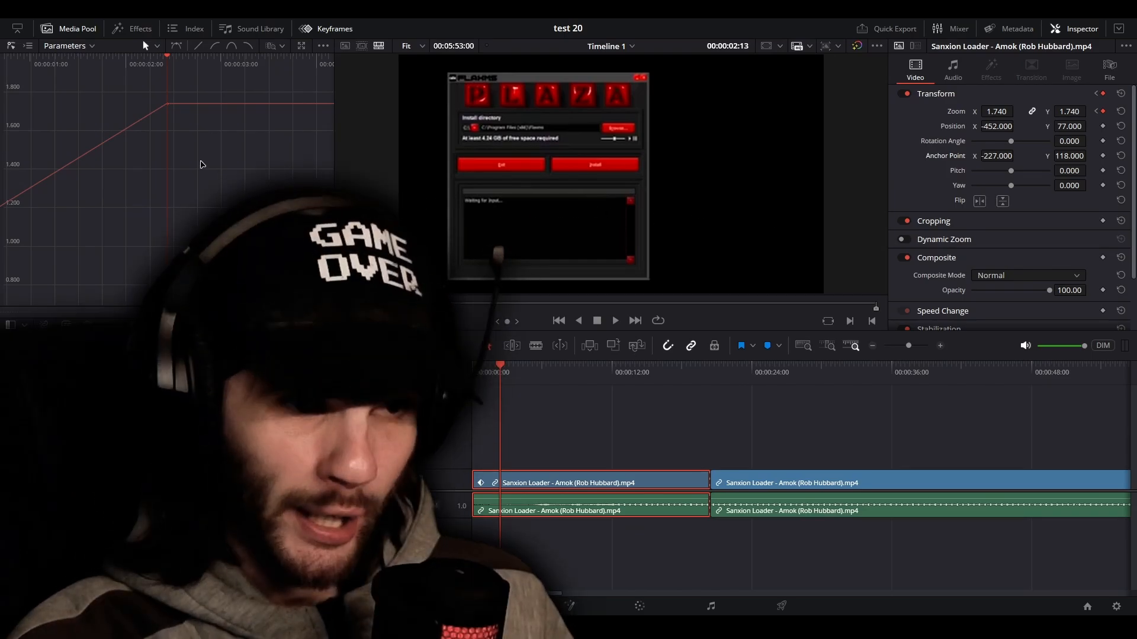
drag(209, 150, 153, 95)
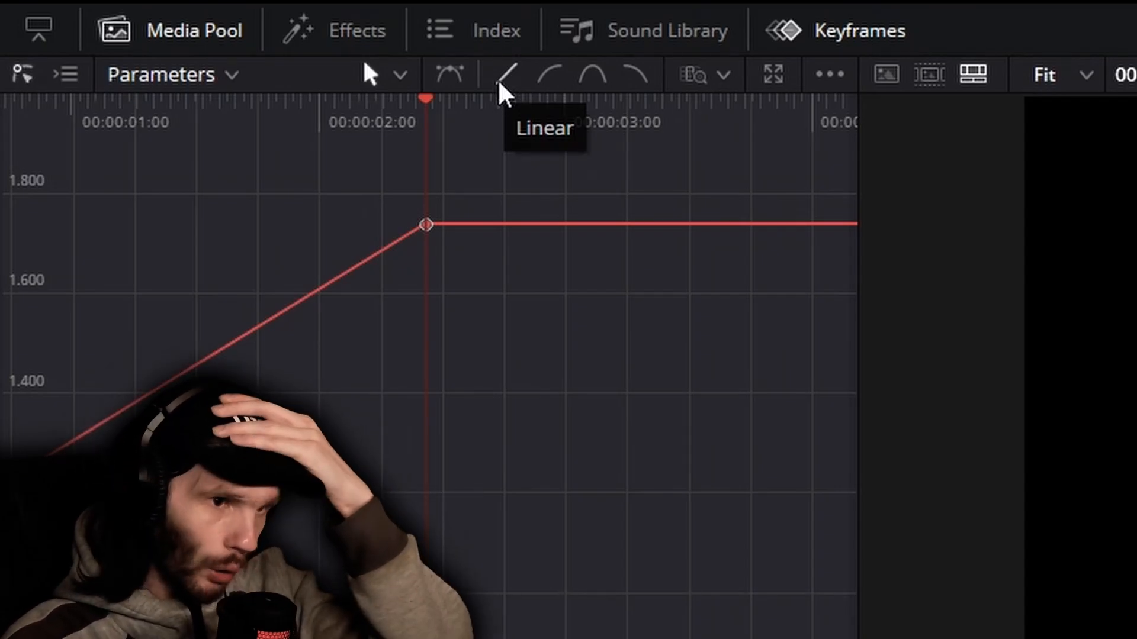
click(549, 75)
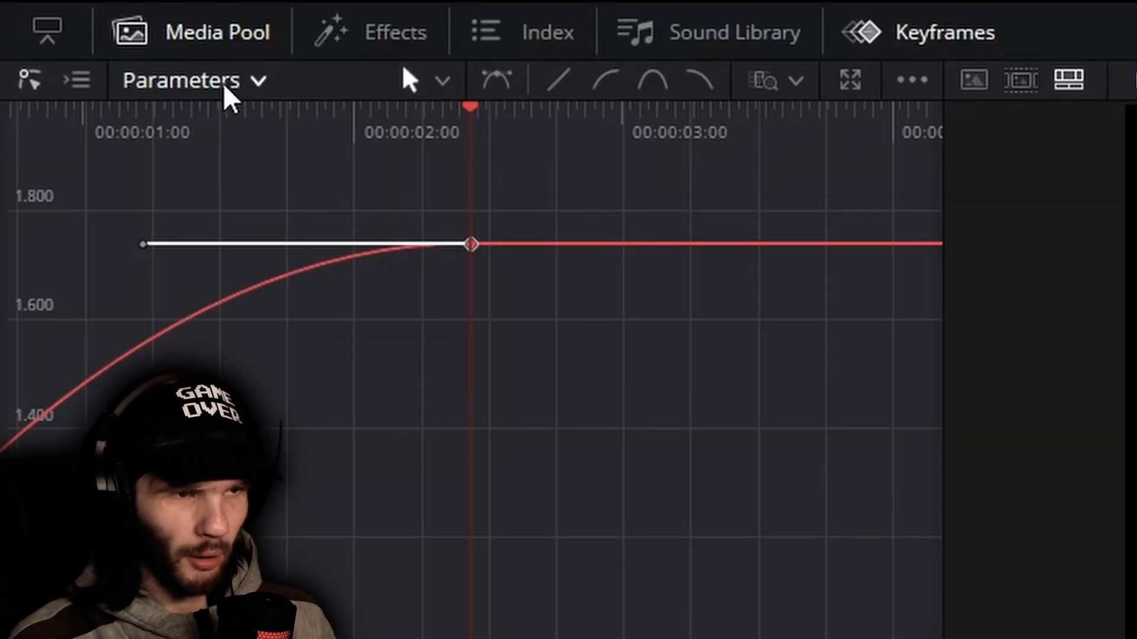
Switch the displayed keyframe curve from Zoom Y to Zoom X
click(80, 49)
mouse_move(233, 125)
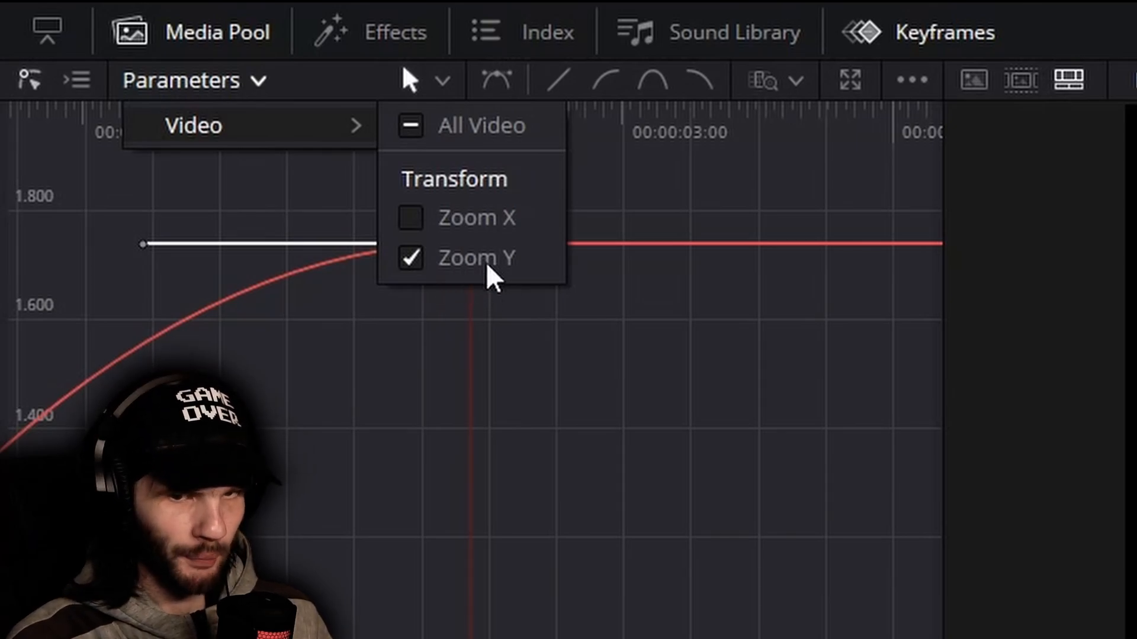
click(411, 218)
click(629, 419)
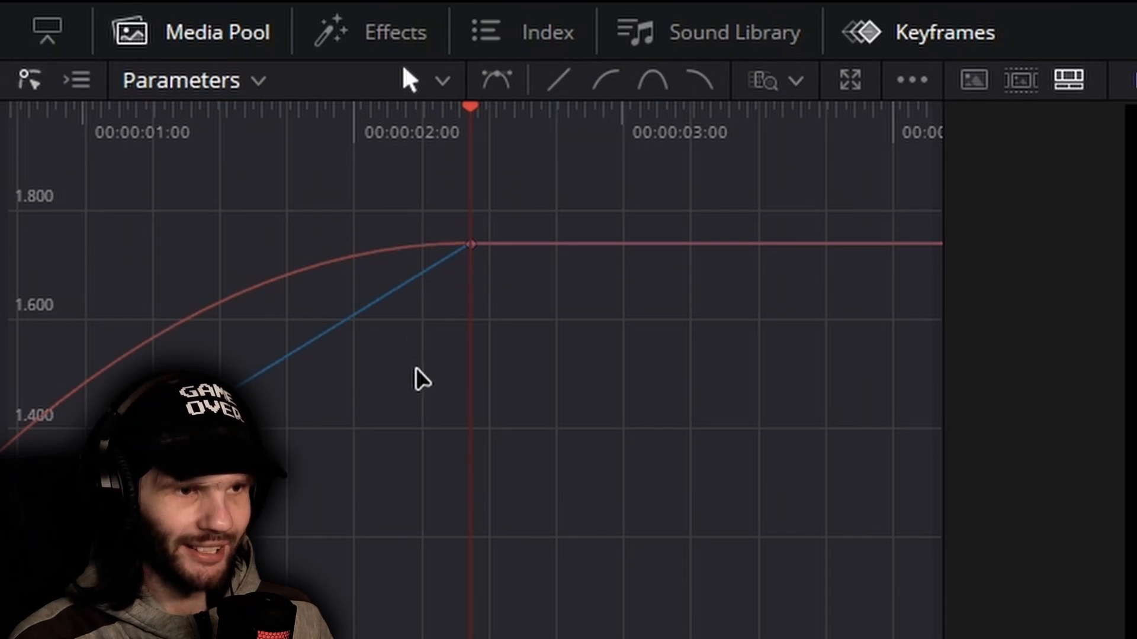
click(222, 85)
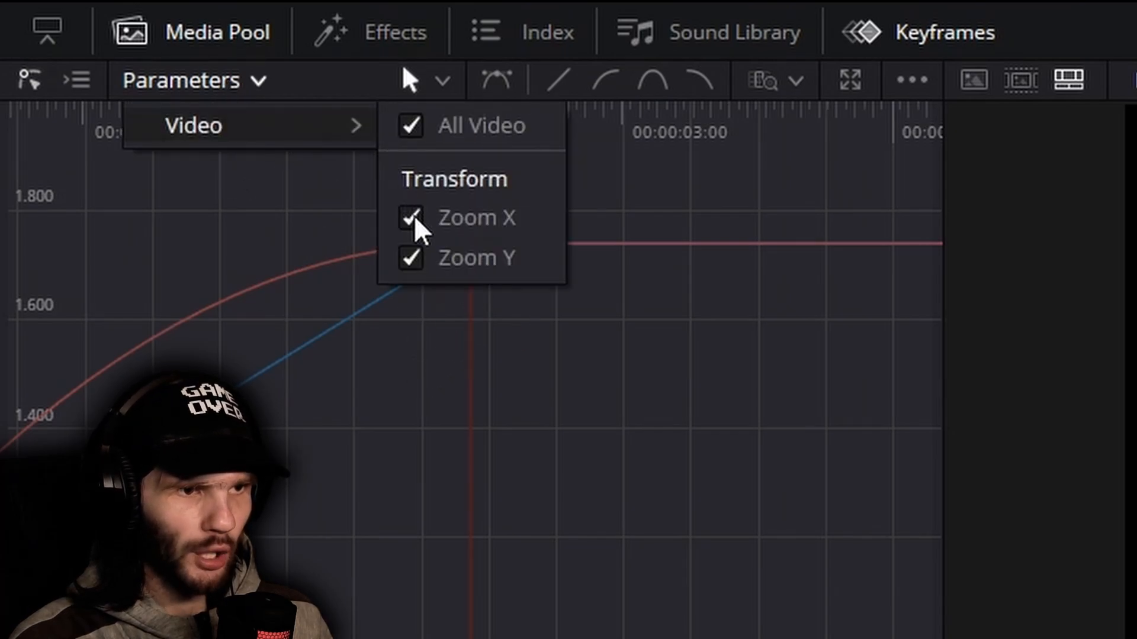
click(413, 220)
click(413, 221)
click(414, 256)
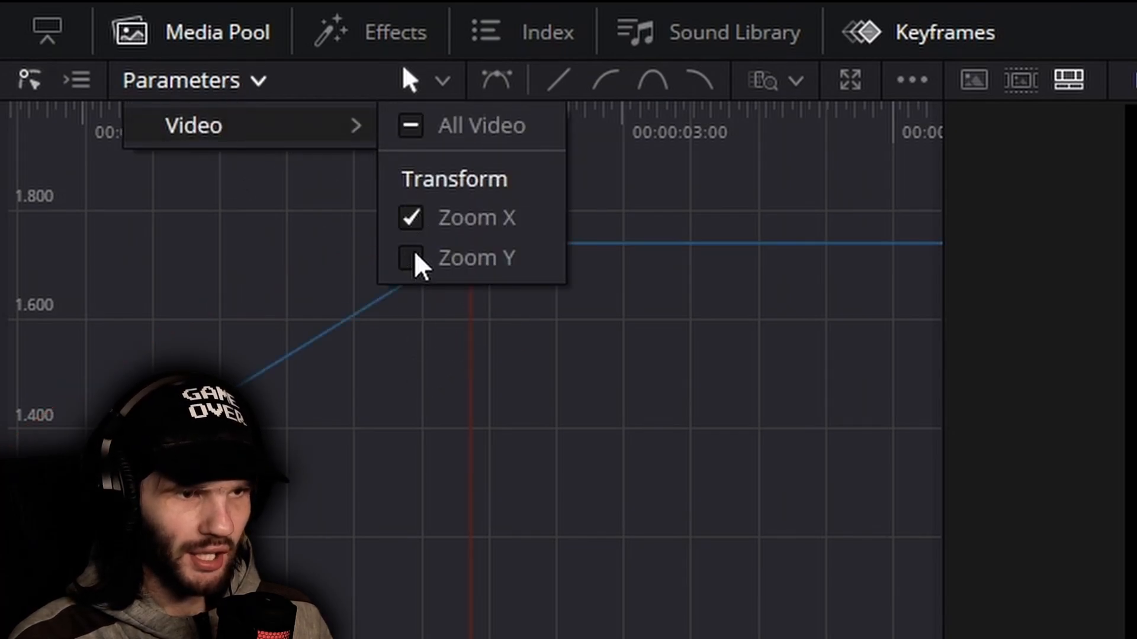
click(612, 345)
Apply the same smooth incoming ease to the Zoom X keyframe at 00:00:02:13
click(471, 245)
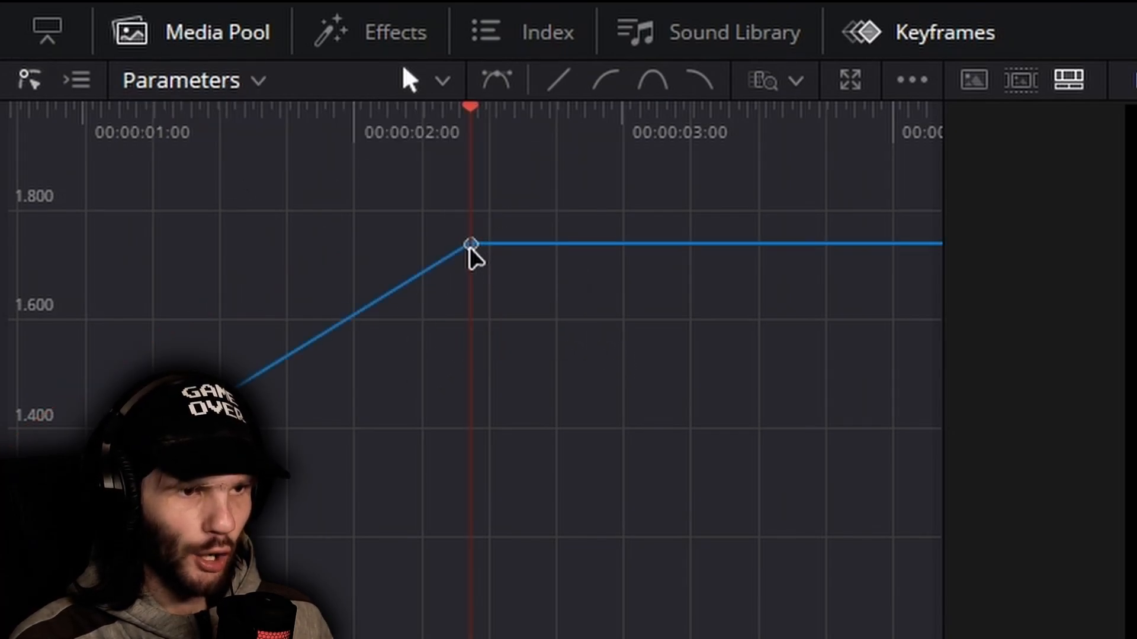
click(606, 89)
click(257, 80)
mouse_move(236, 127)
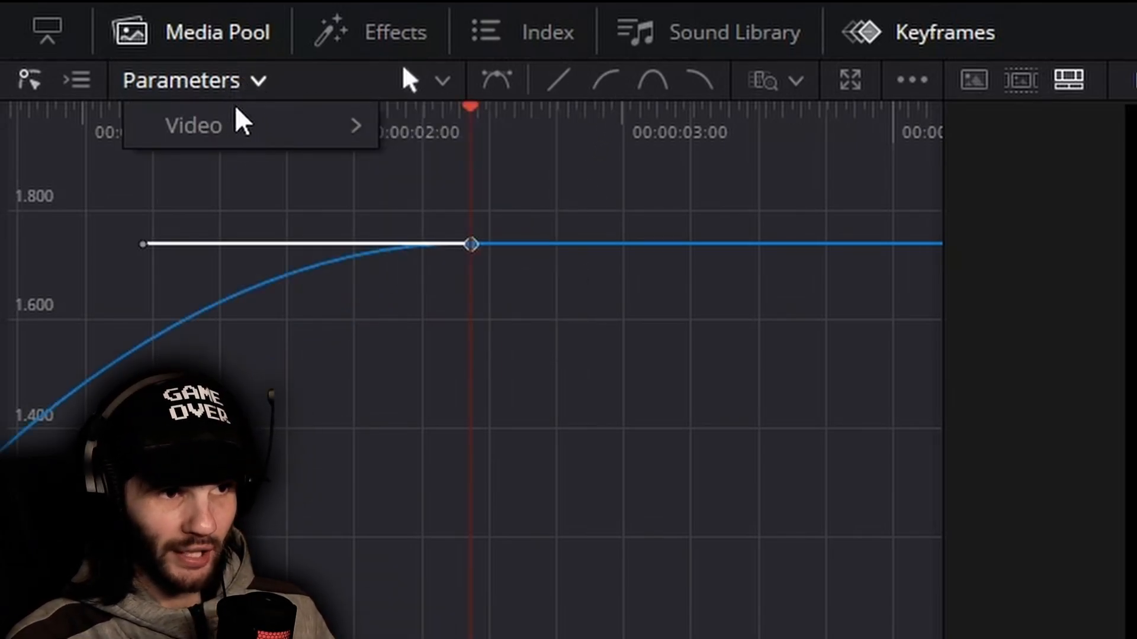
click(589, 521)
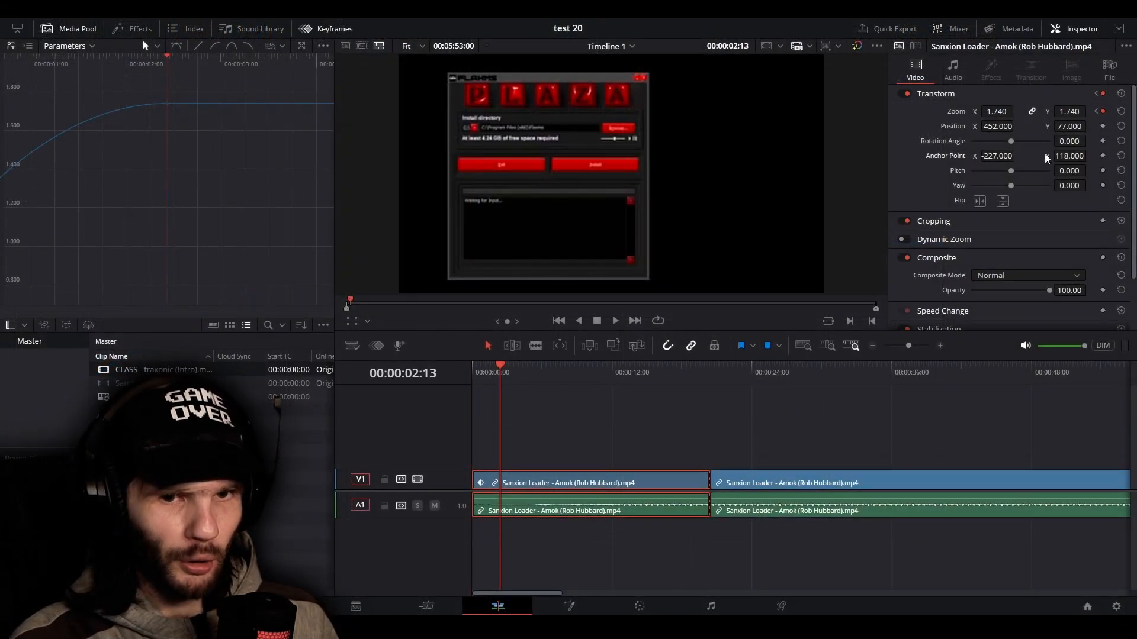
List all video parameters in the Keyframes editor and compare them with the clip's settings in the Inspector
click(26, 48)
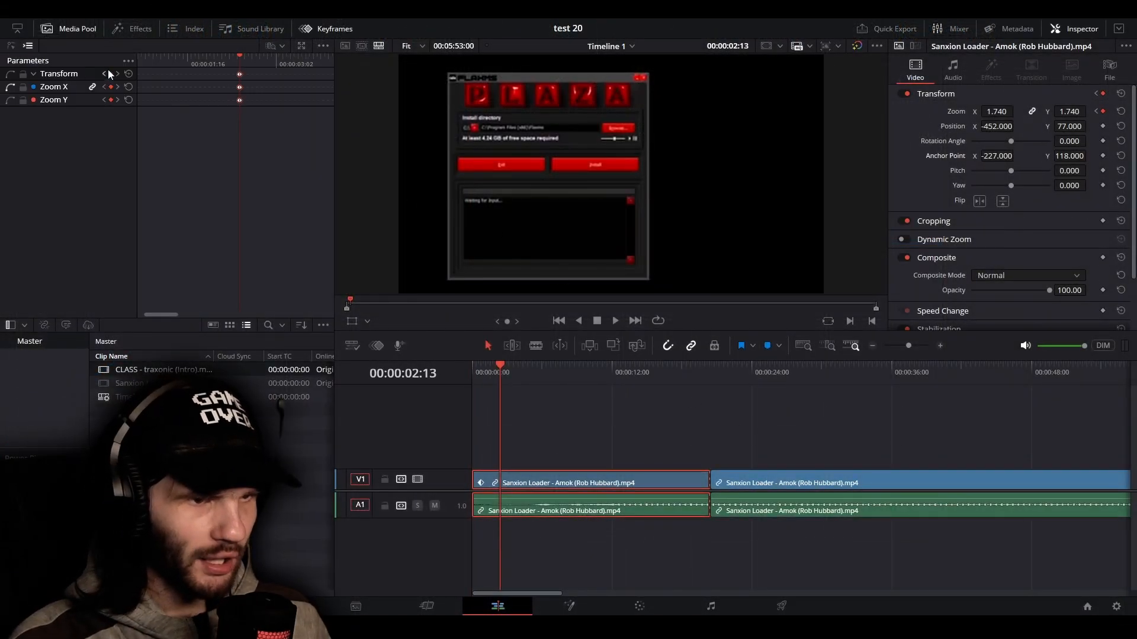
click(126, 60)
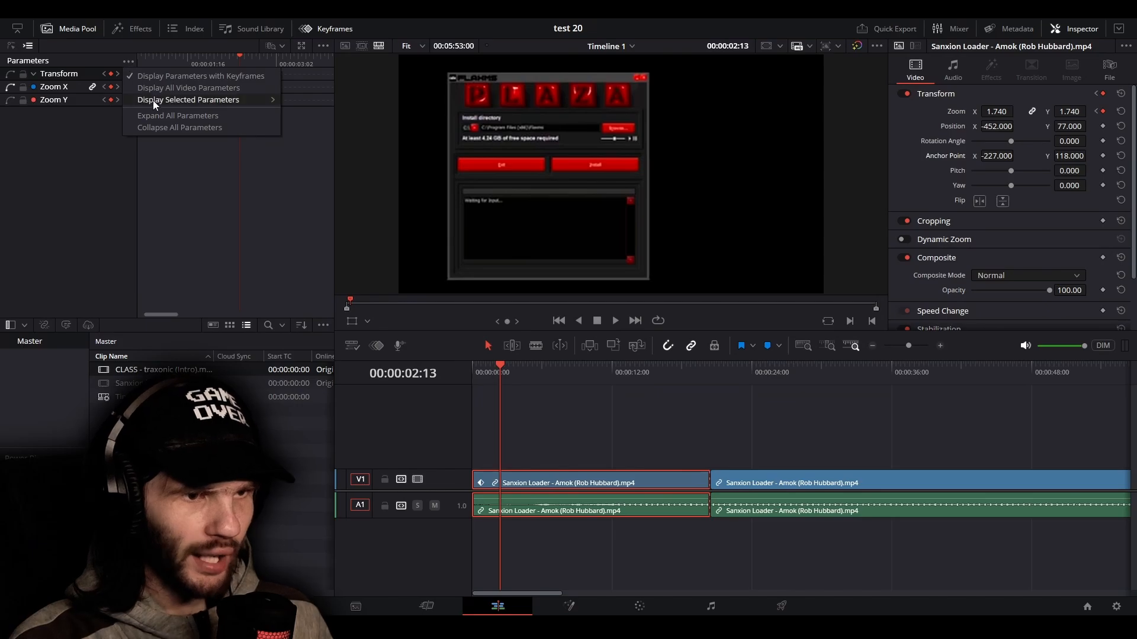
click(169, 89)
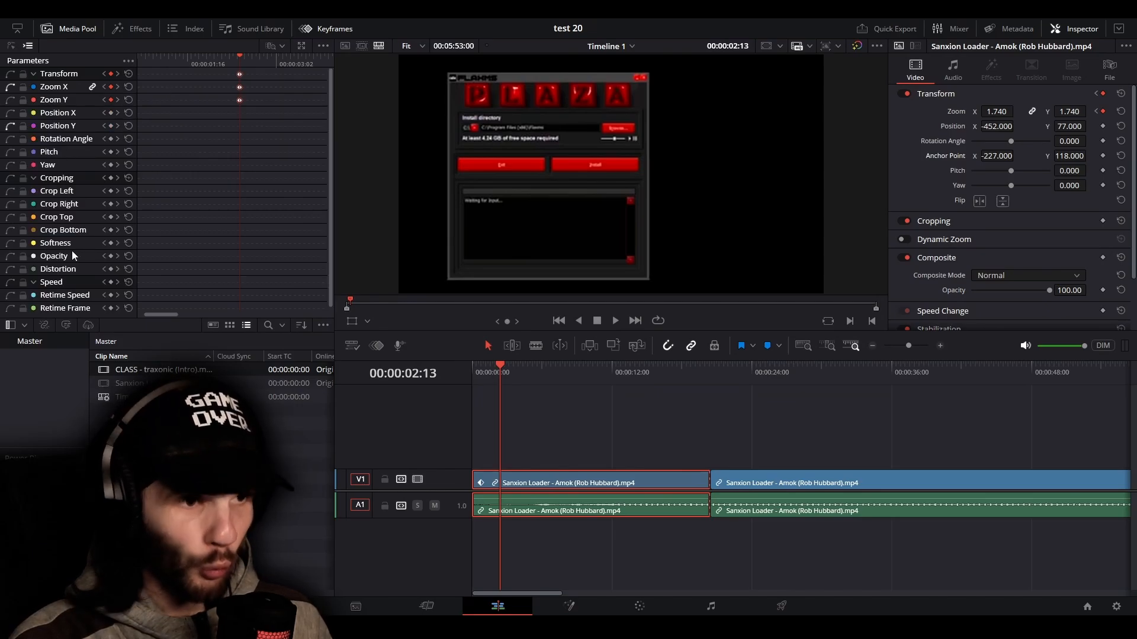
scroll(990, 249, down, 2)
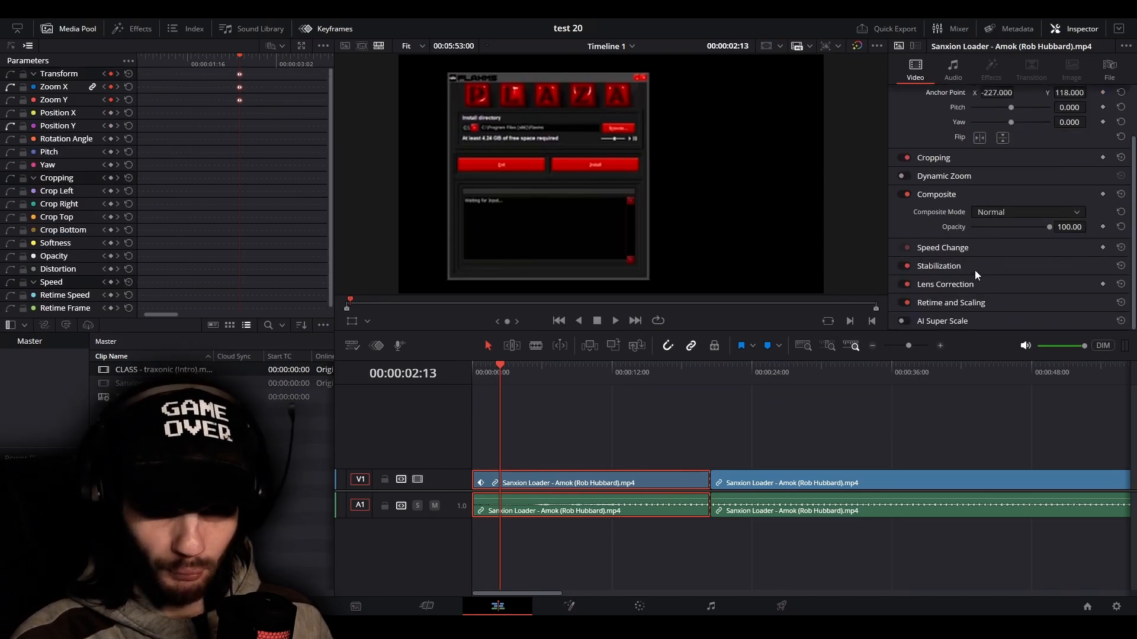
scroll(1004, 210, up, 2)
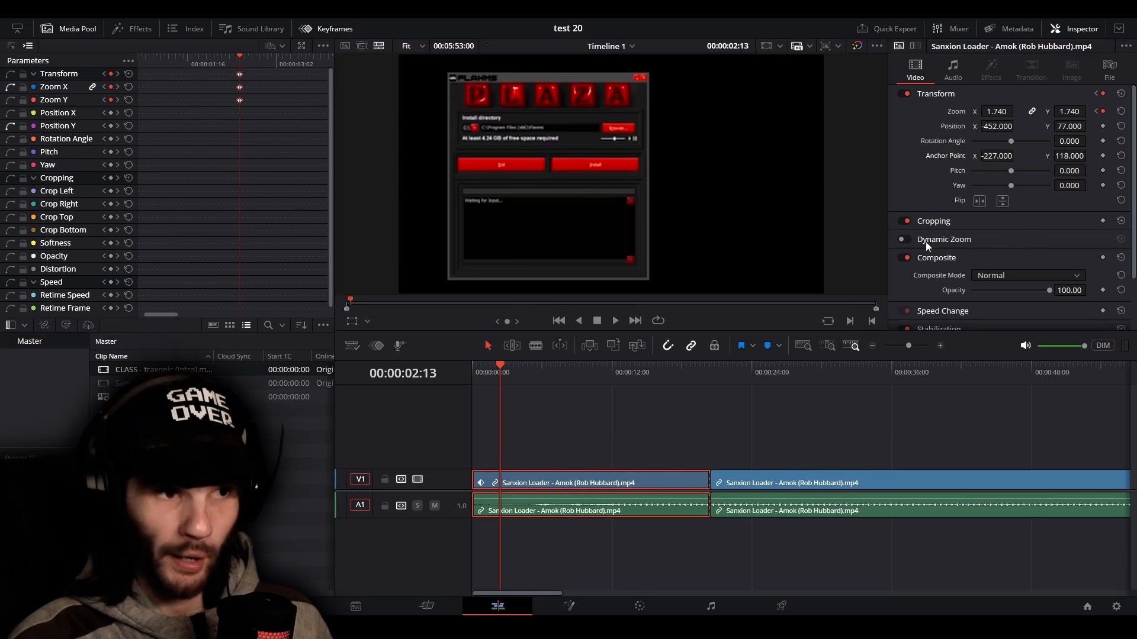
Limit the keyframe list to parameters with keyframes and return to the curve view
click(127, 62)
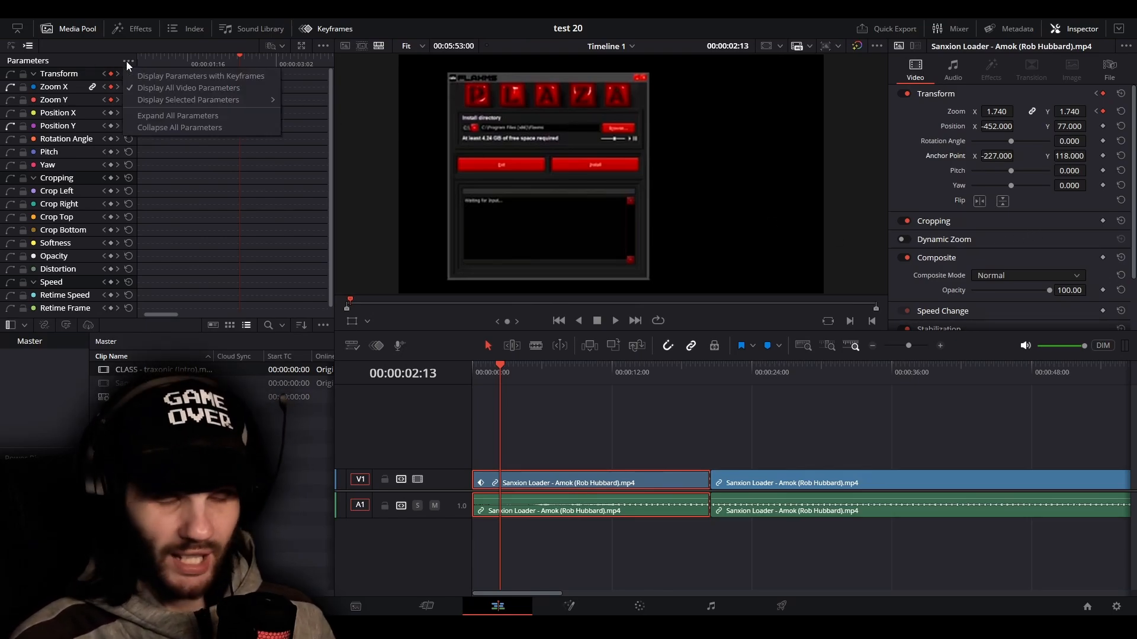
click(176, 80)
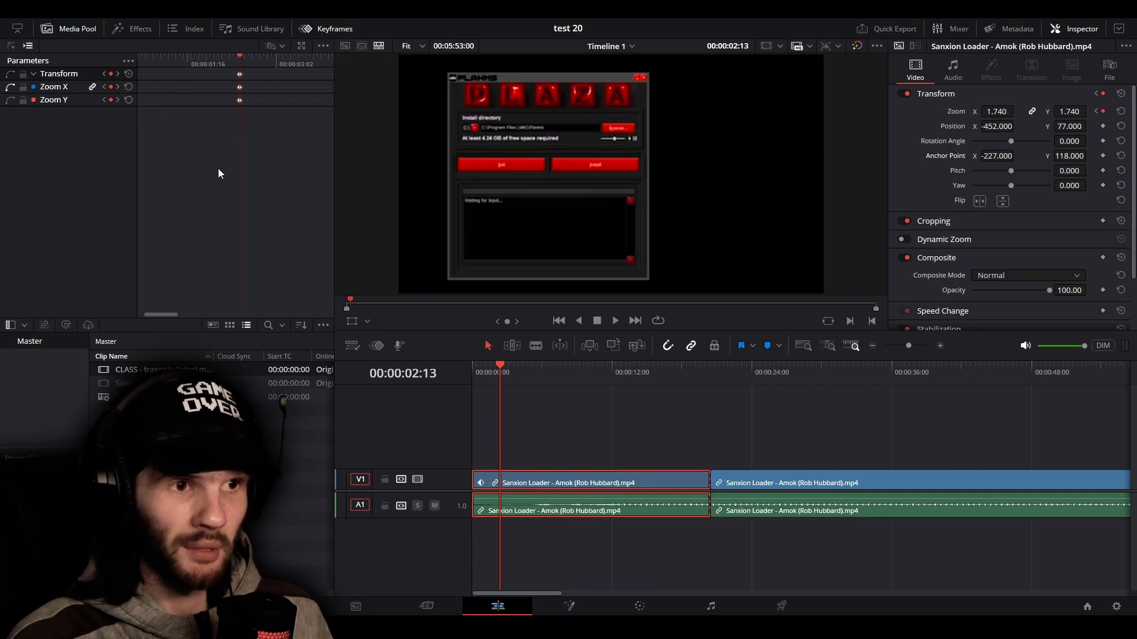
click(10, 47)
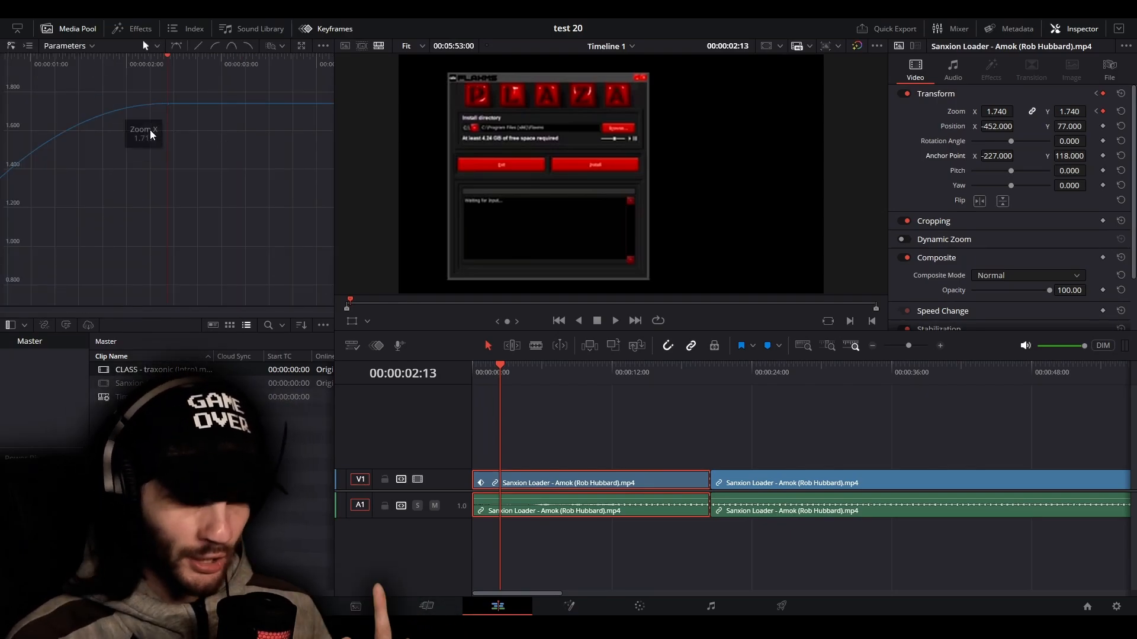
Shorten the incoming curve handle of the Zoom X keyframe at 00:00:02:13 so it reaches back to about 00:00:01:16
click(168, 105)
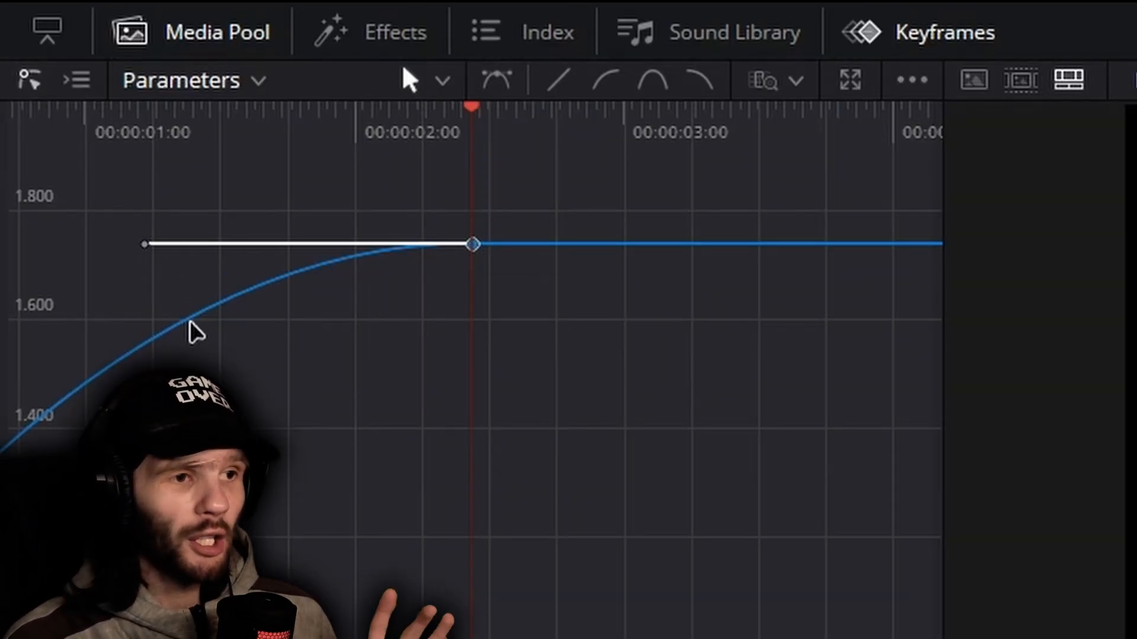
mouse_move(146, 245)
mouse_down()
mouse_move(249, 381)
mouse_move(116, 274)
mouse_move(144, 244)
mouse_up()
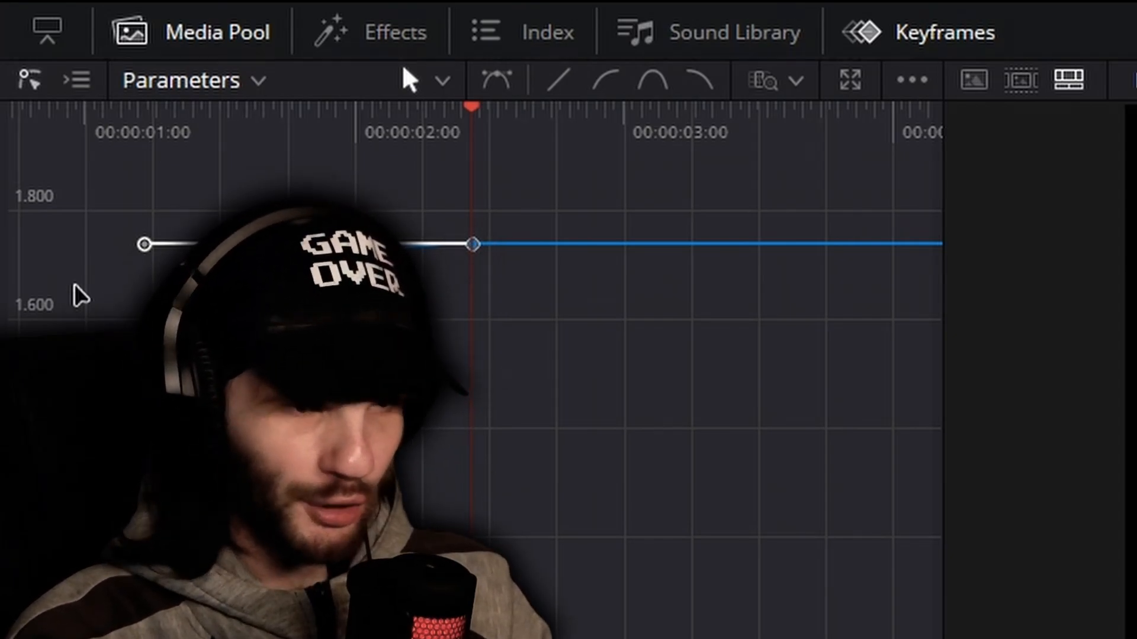
drag(144, 244, 232, 266)
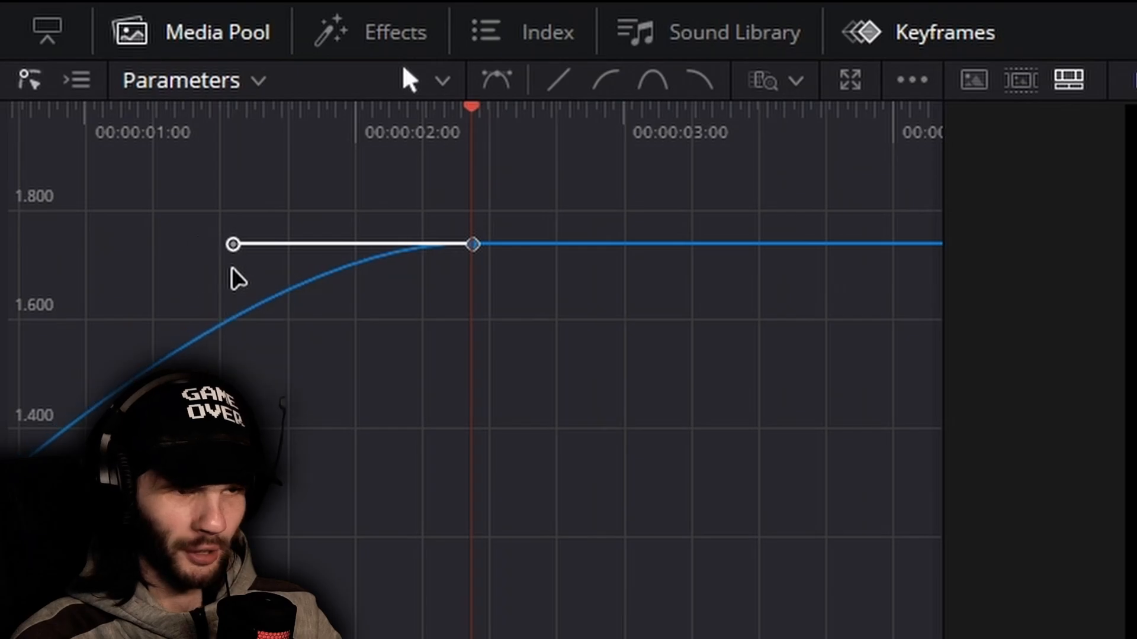
click(621, 424)
Lengthen the incoming handle of the Zoom X keyframe at 00:00:02:13 horizontally almost to the clip's start for a steeper ease
click(796, 81)
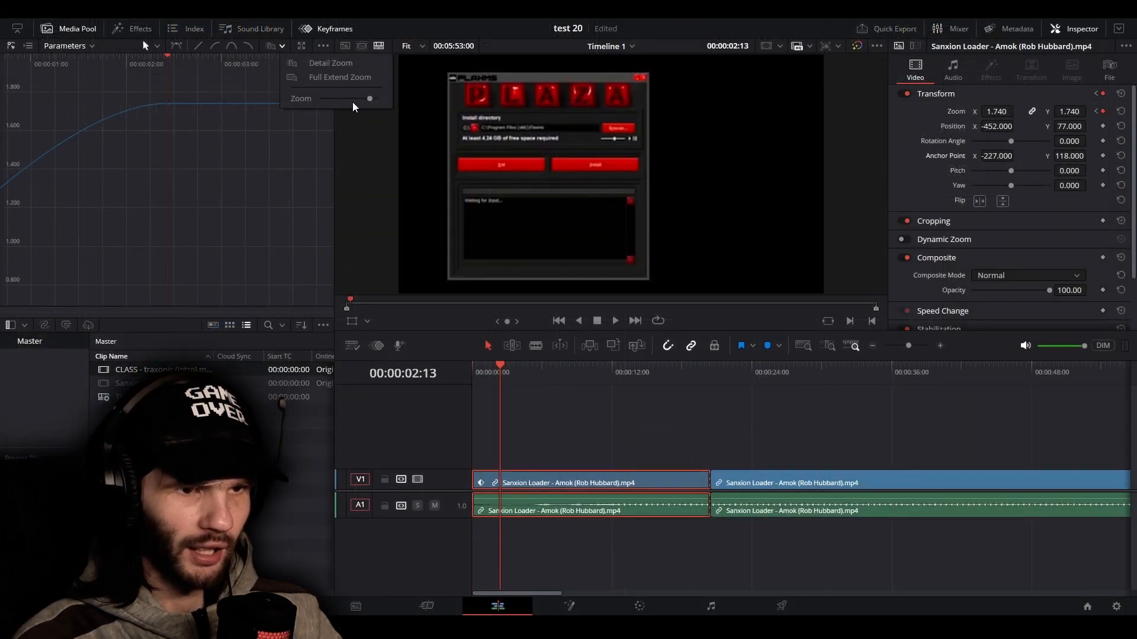
mouse_move(369, 98)
mouse_down()
mouse_move(345, 105)
mouse_move(361, 108)
mouse_up()
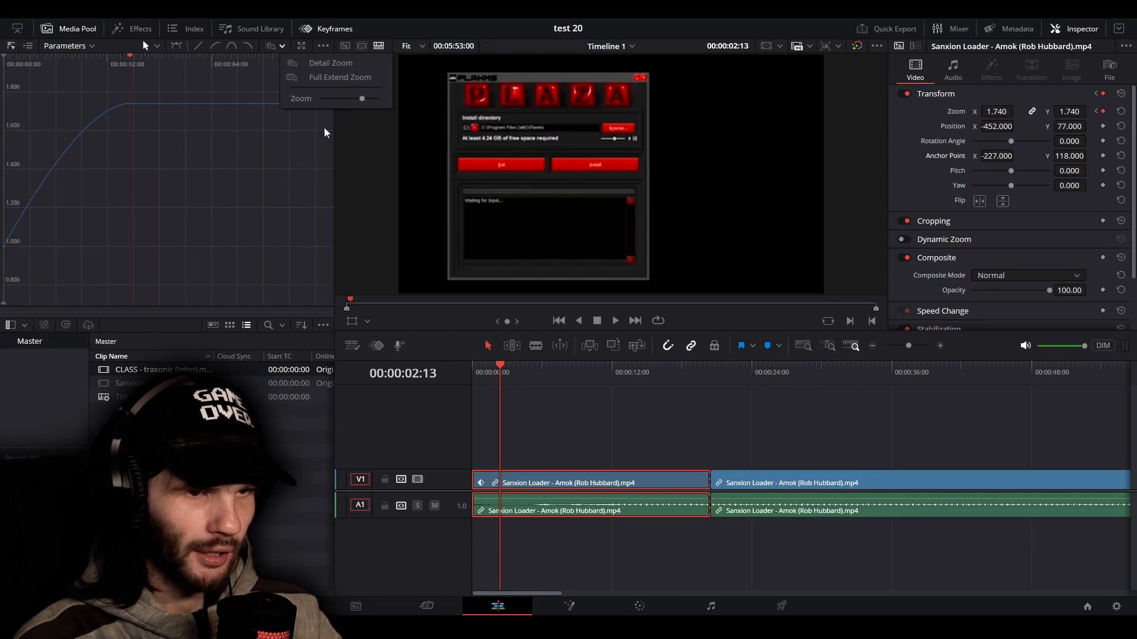
click(130, 104)
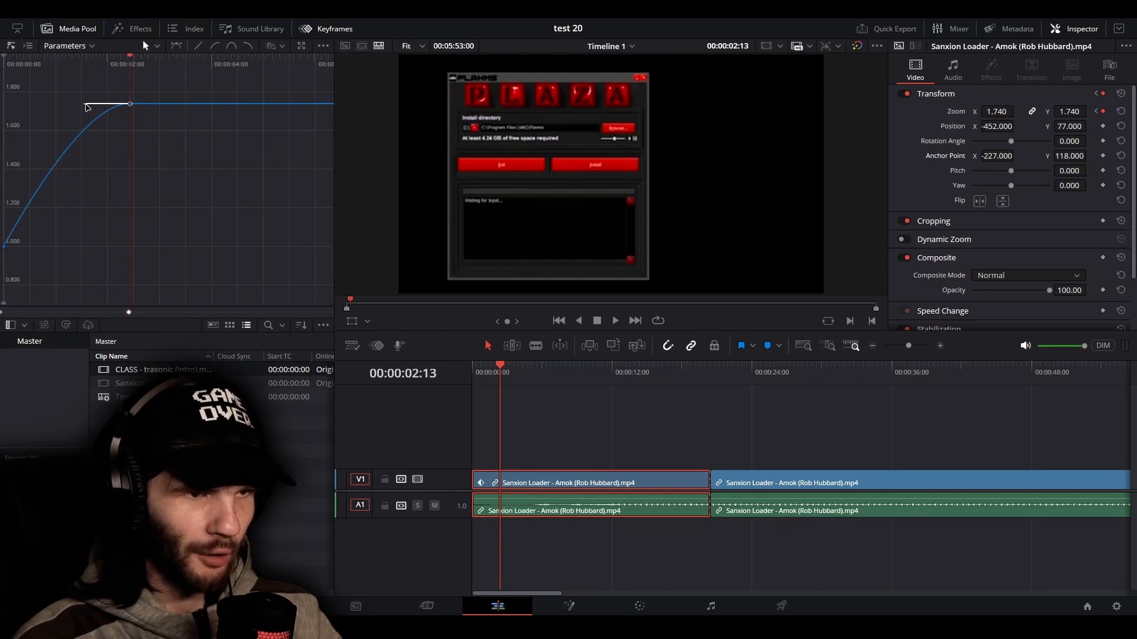
drag(86, 106, 9, 106)
click(144, 137)
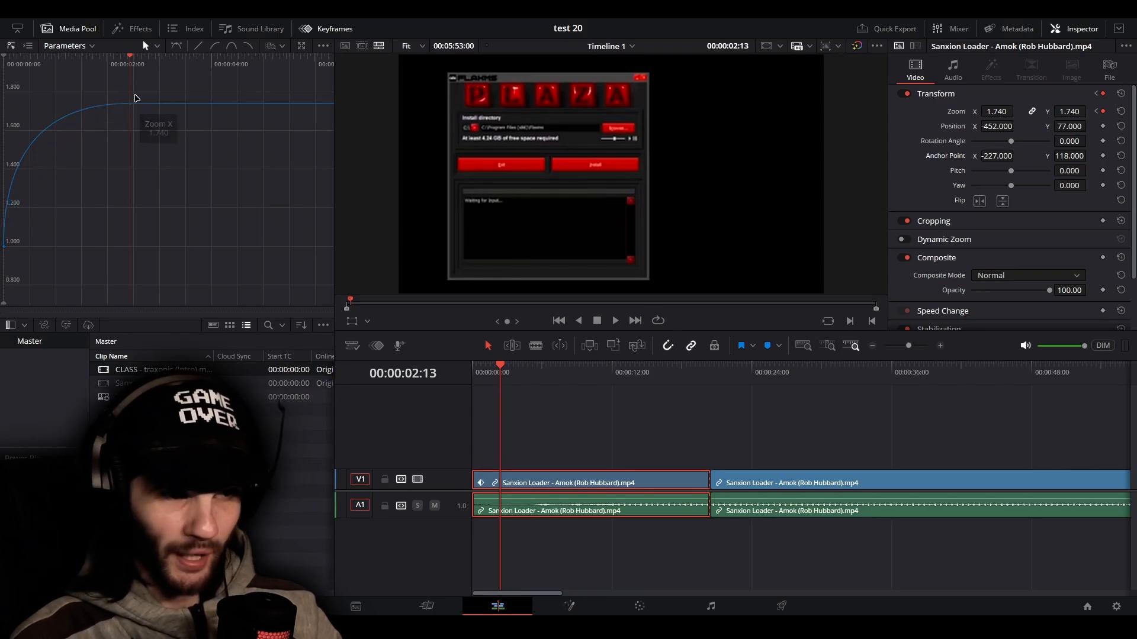
Play the clip several times from 00:00:00:00 to preview the reshaped zoom motion
drag(130, 63, 54, 71)
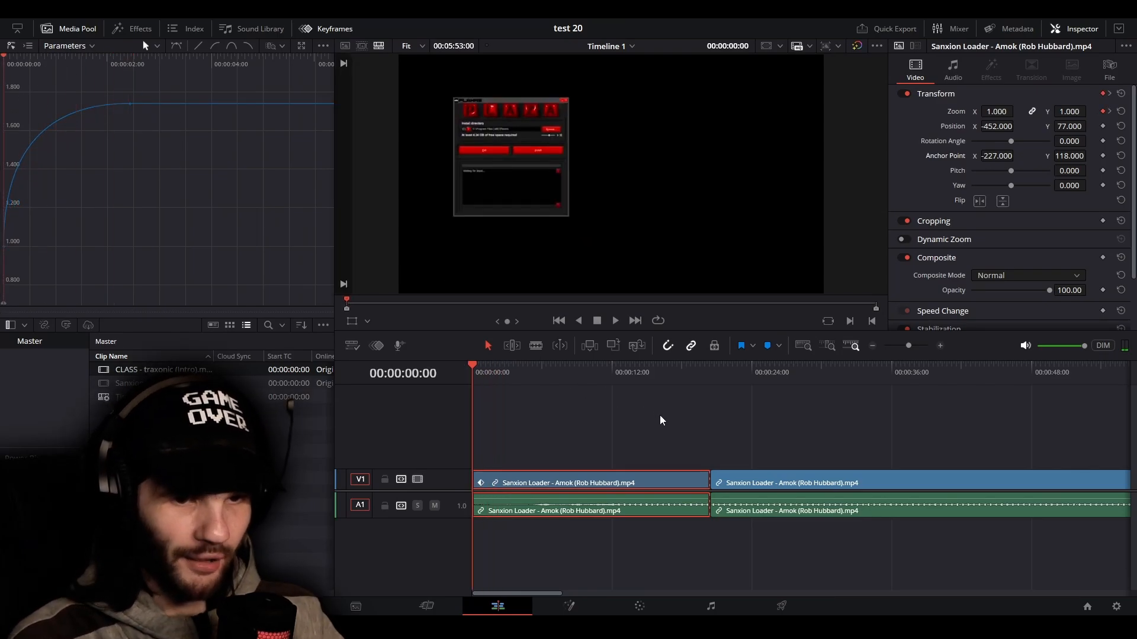
click(669, 416)
key(space)
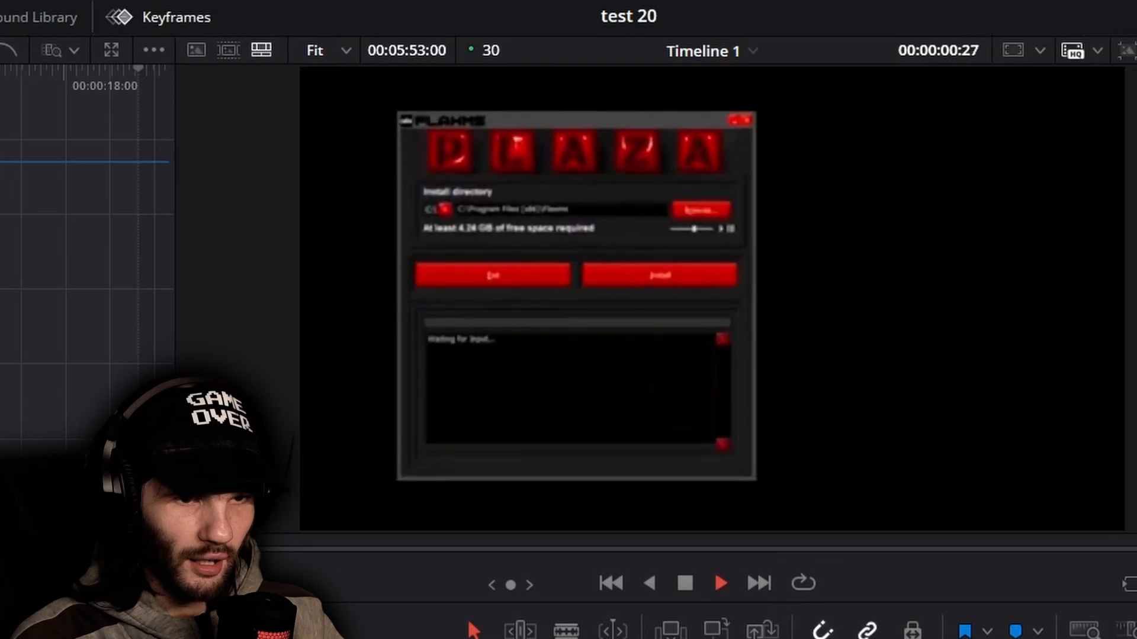
key(space)
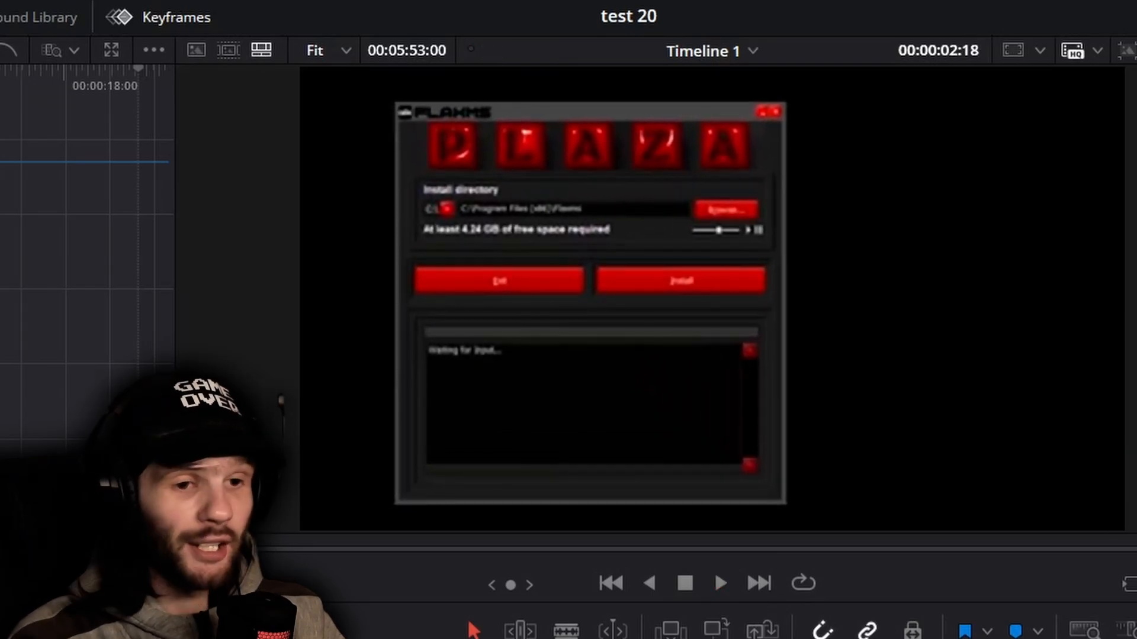
key(Home)
key(space)
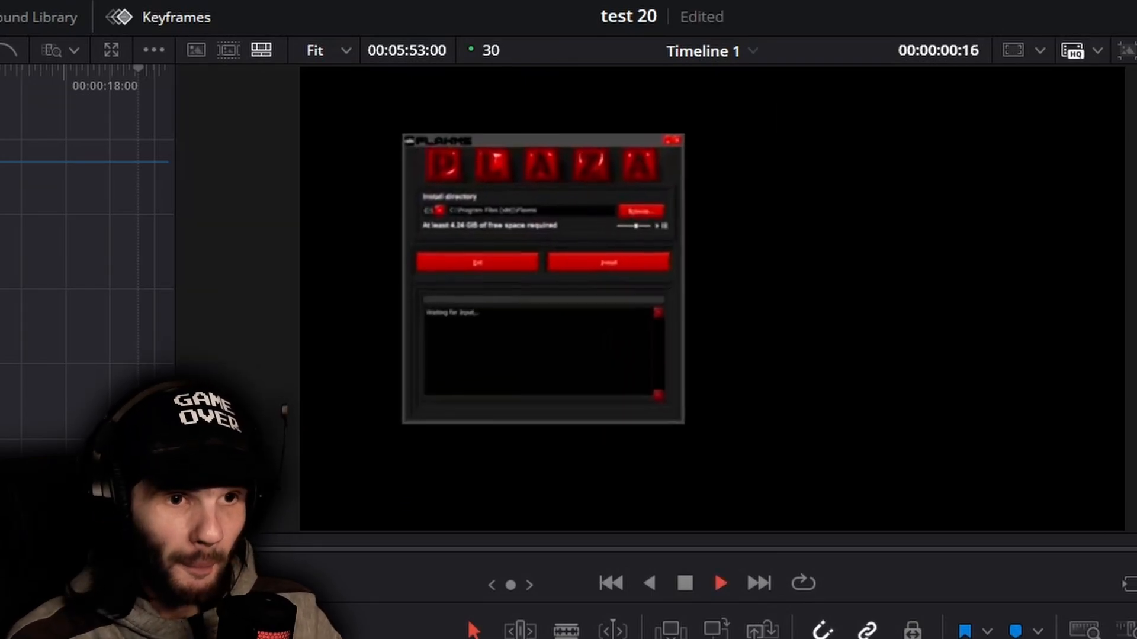
key(space)
key(Home)
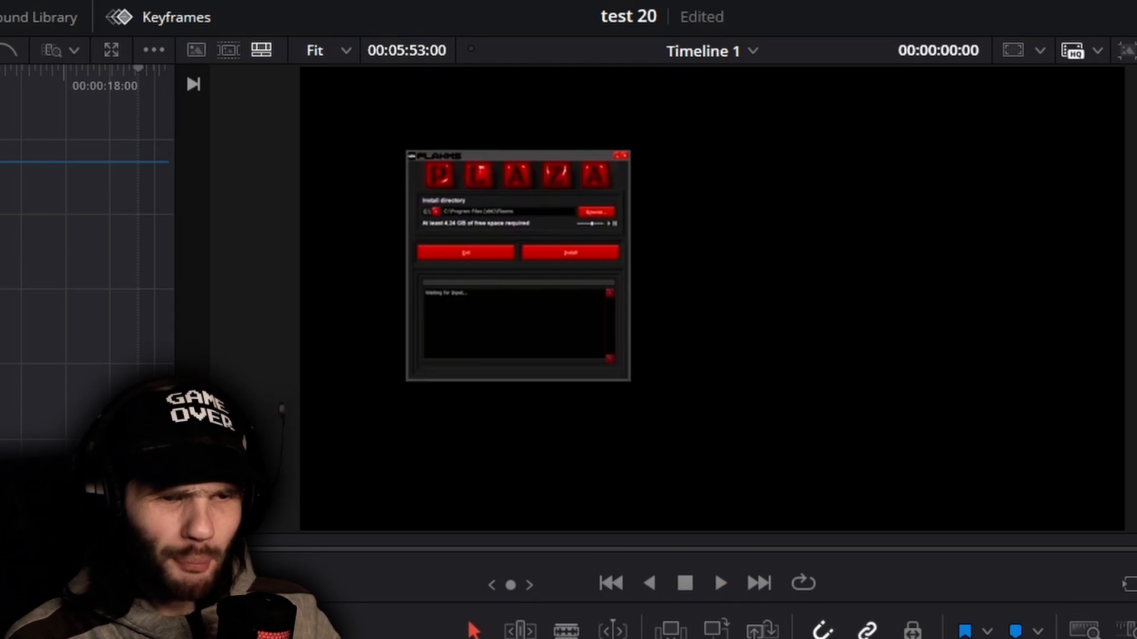
key(space)
key(space)
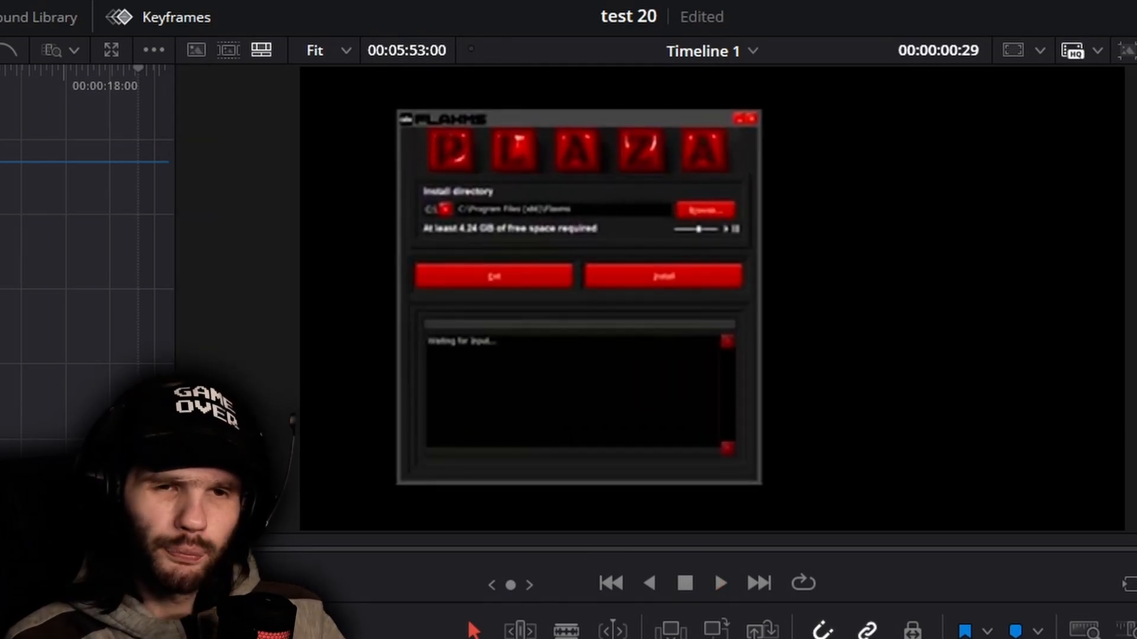
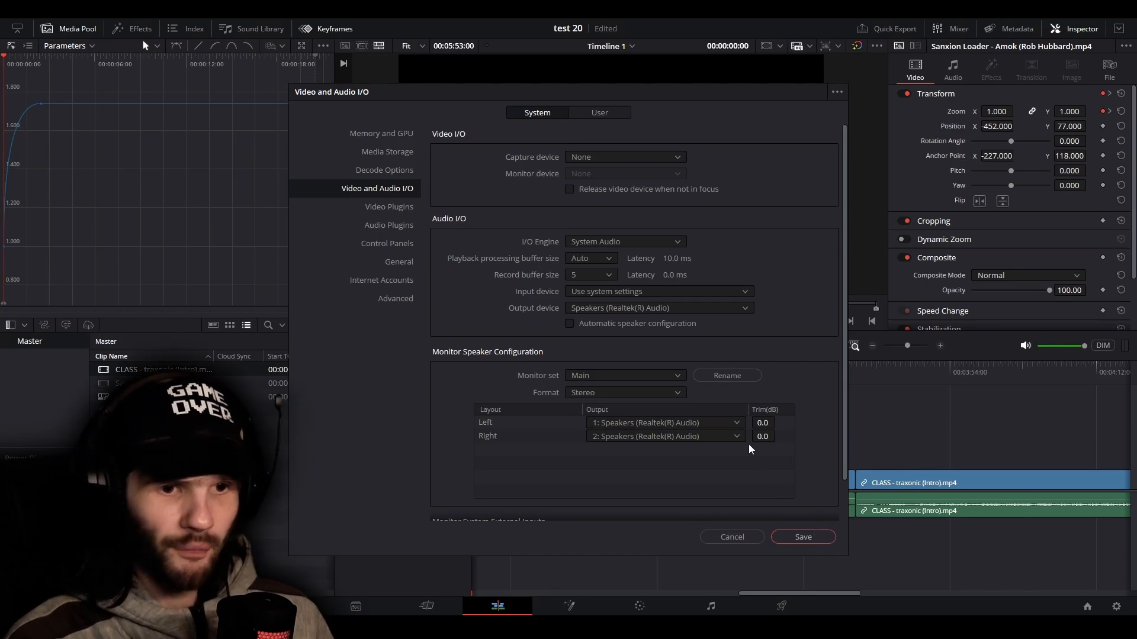
Save the Video and Audio I/O preferences and place the playhead at 00:03:41:28, just before the cut between the two clips
click(801, 538)
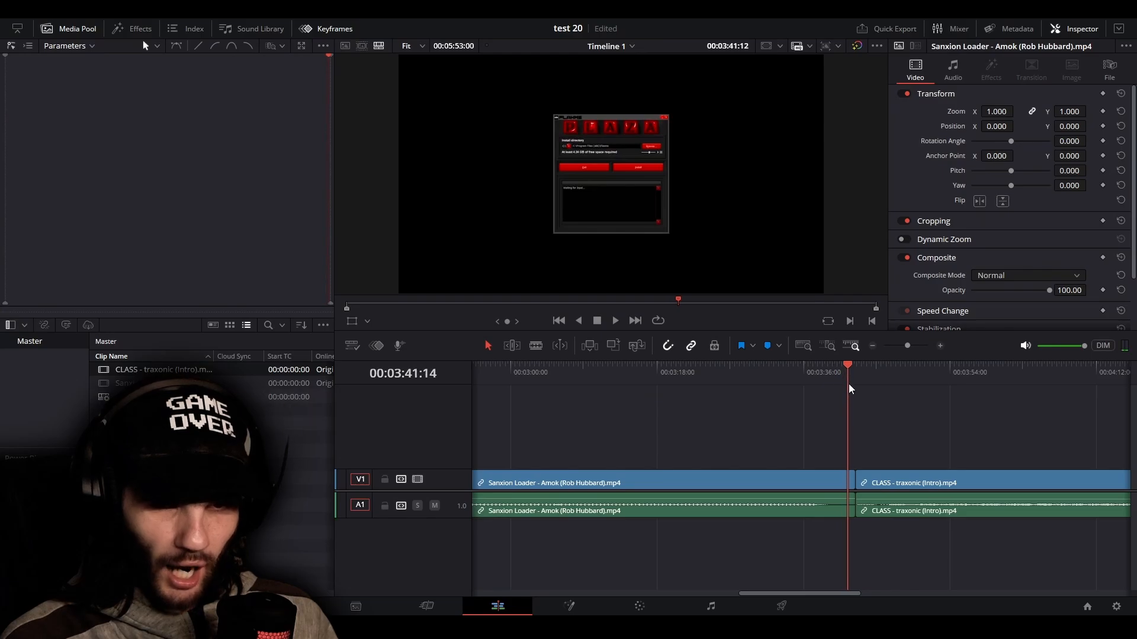
scroll(891, 444, up, 3)
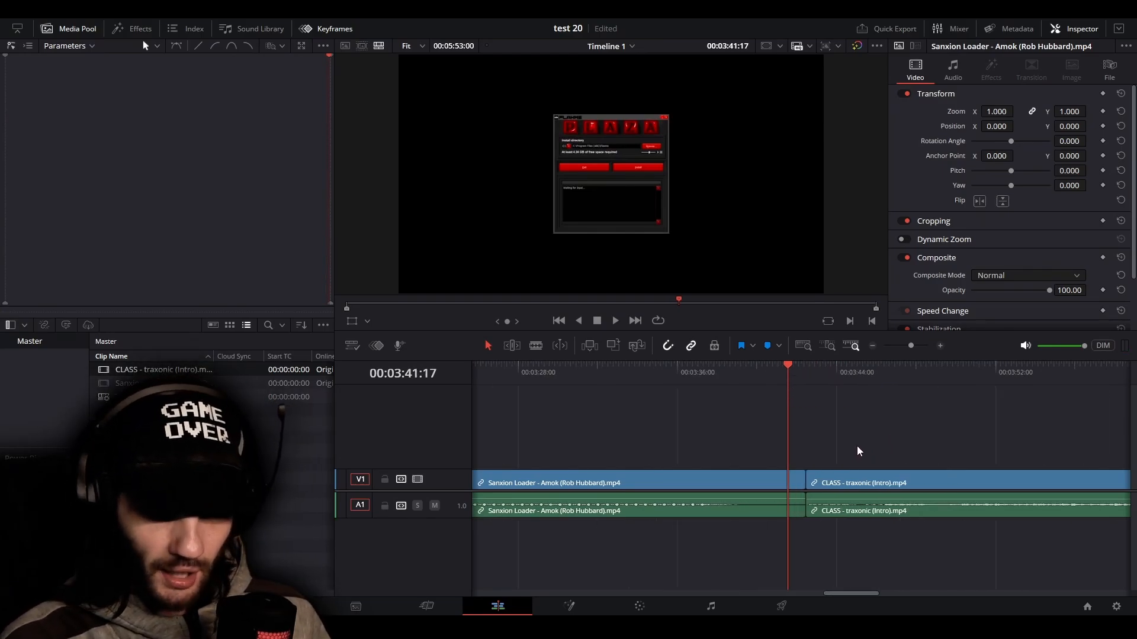
scroll(740, 422, up, 3)
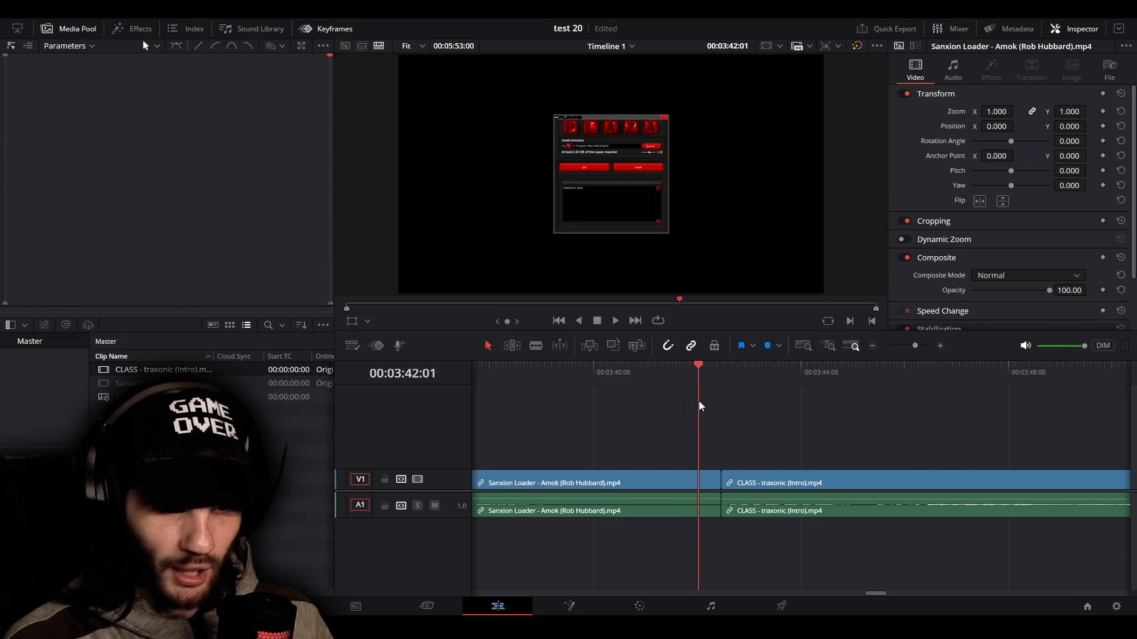
drag(721, 408, 695, 422)
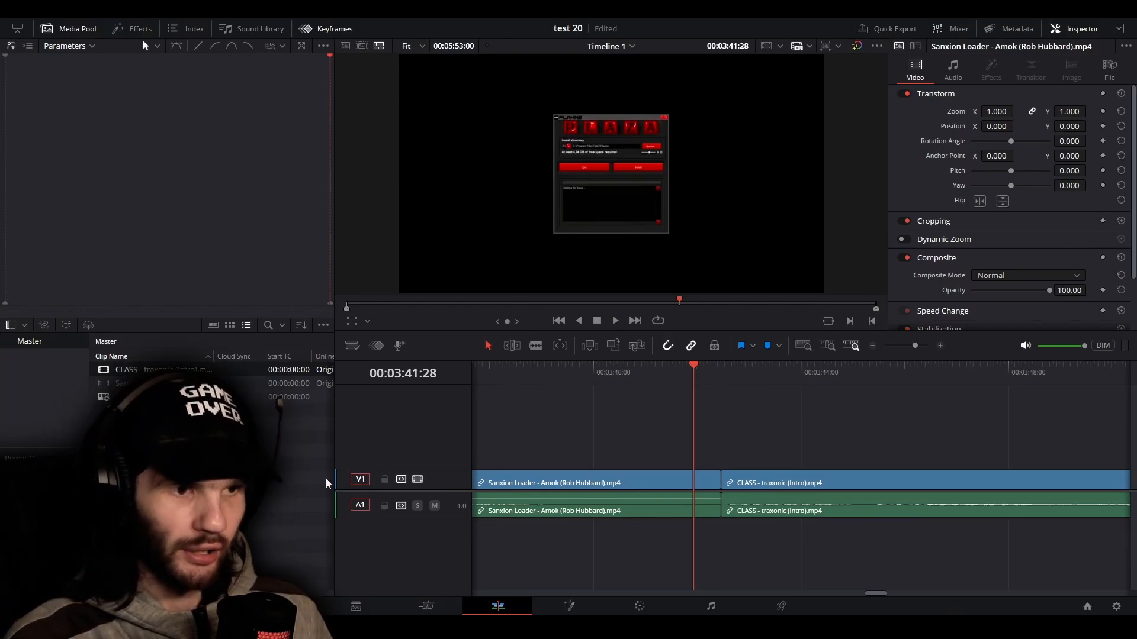
Open the effects library and find the Mosaic transition among the toolbox's video transitions
click(141, 29)
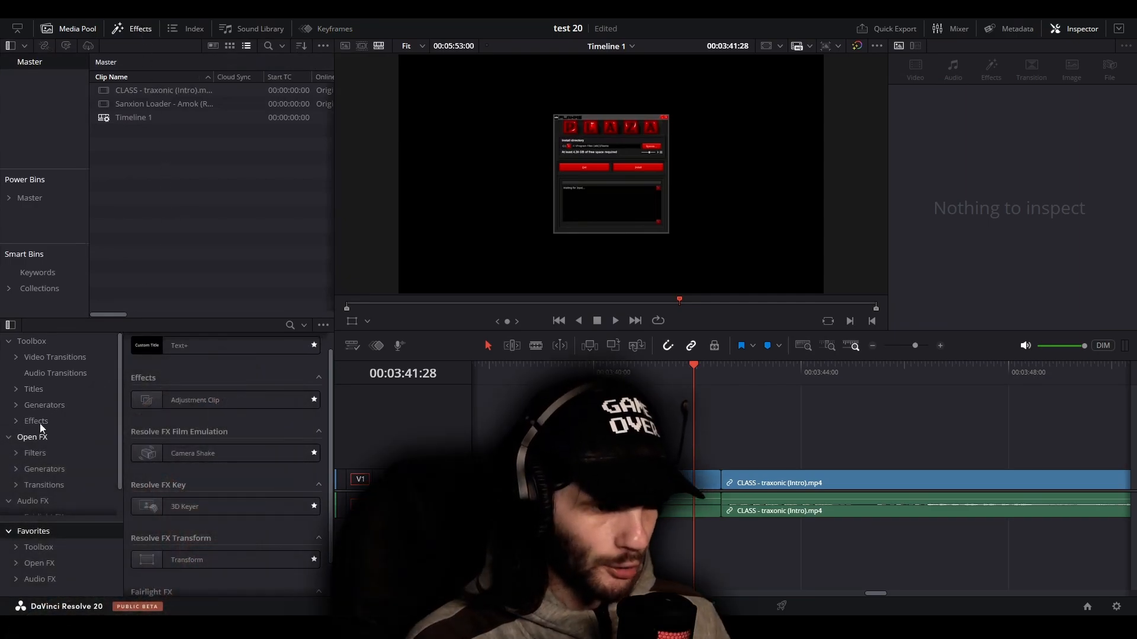
click(20, 485)
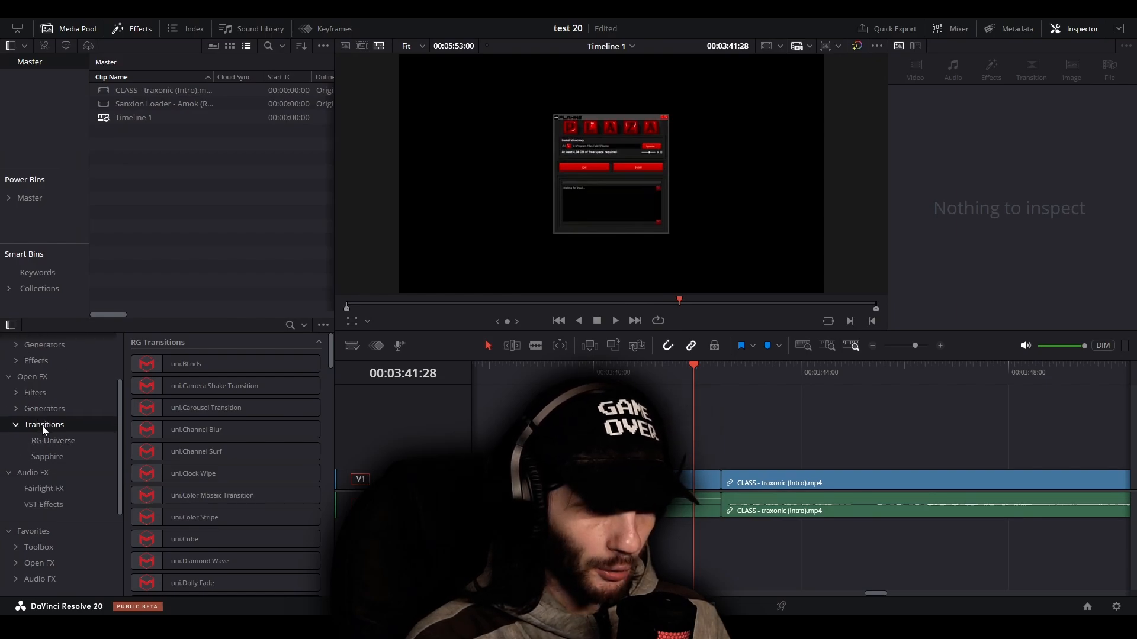
scroll(48, 425, up, 3)
click(44, 358)
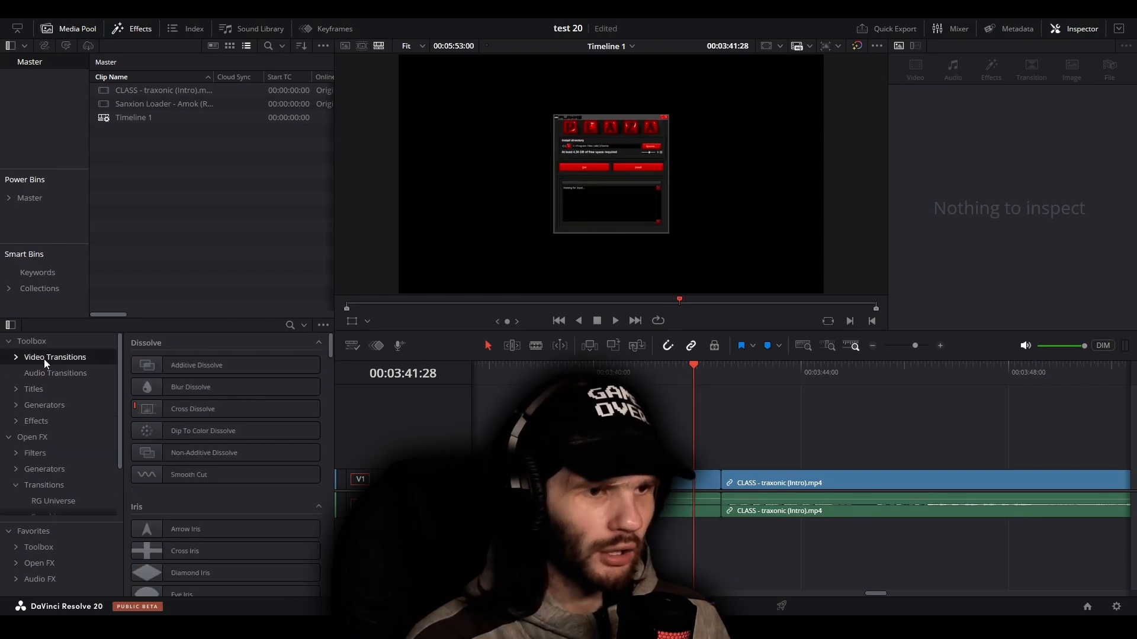
scroll(252, 449, down, 5)
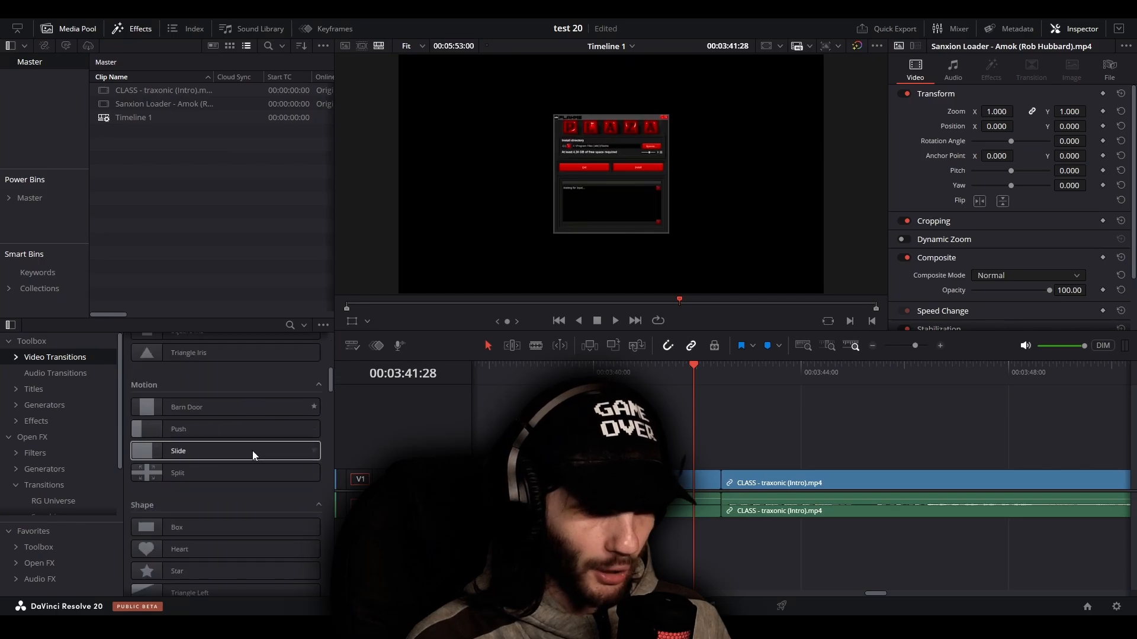
scroll(252, 451, down, 8)
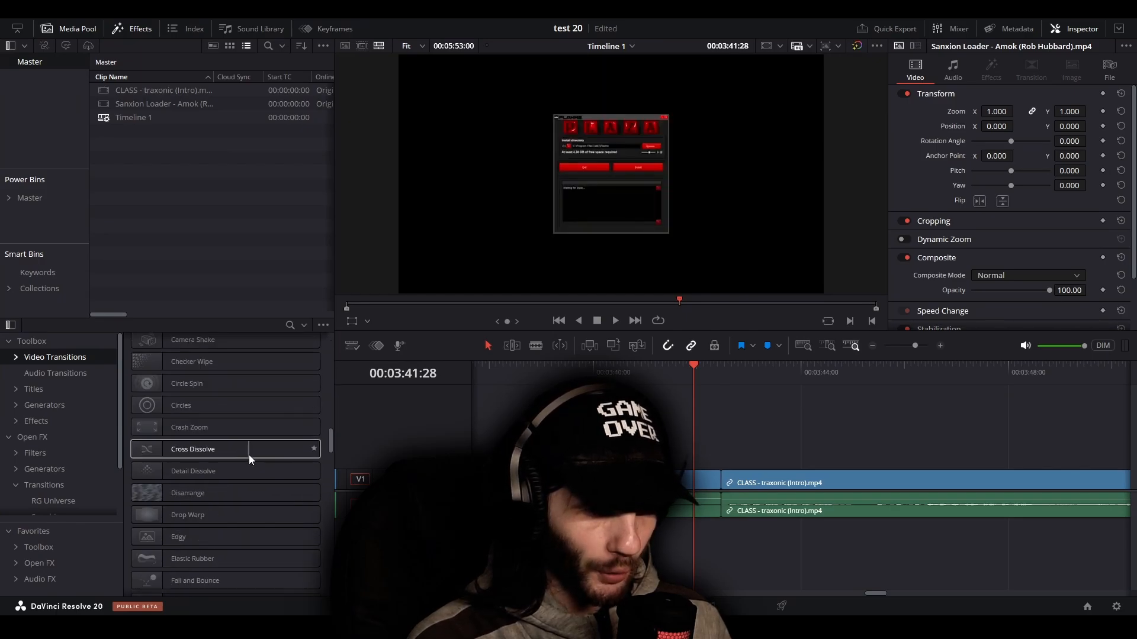
scroll(189, 457, down, 8)
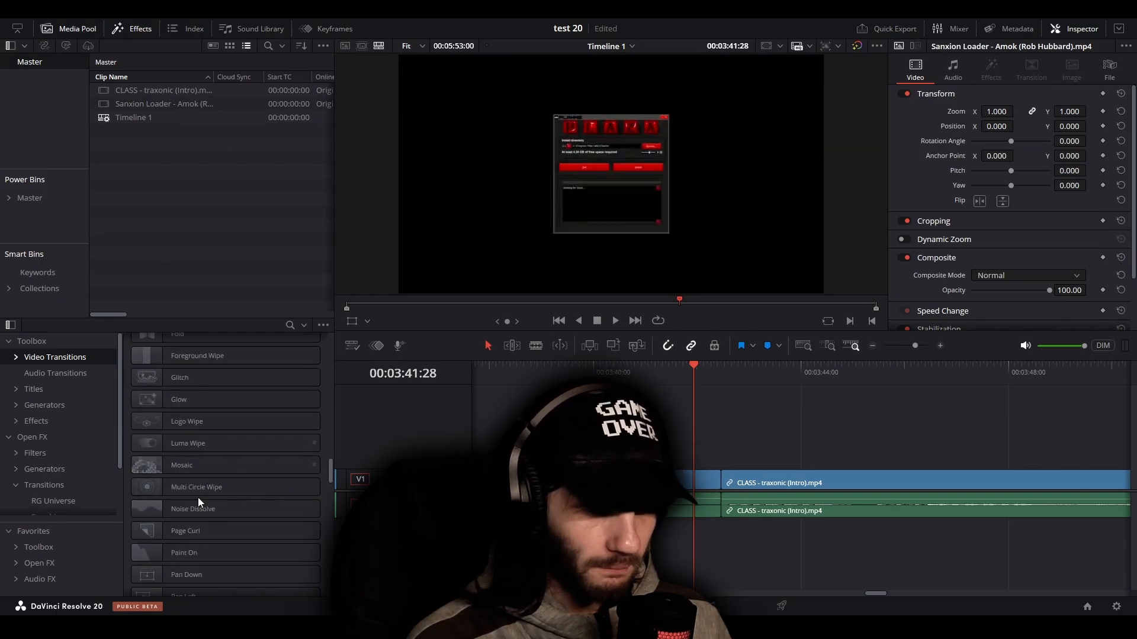
scroll(198, 499, down, 1)
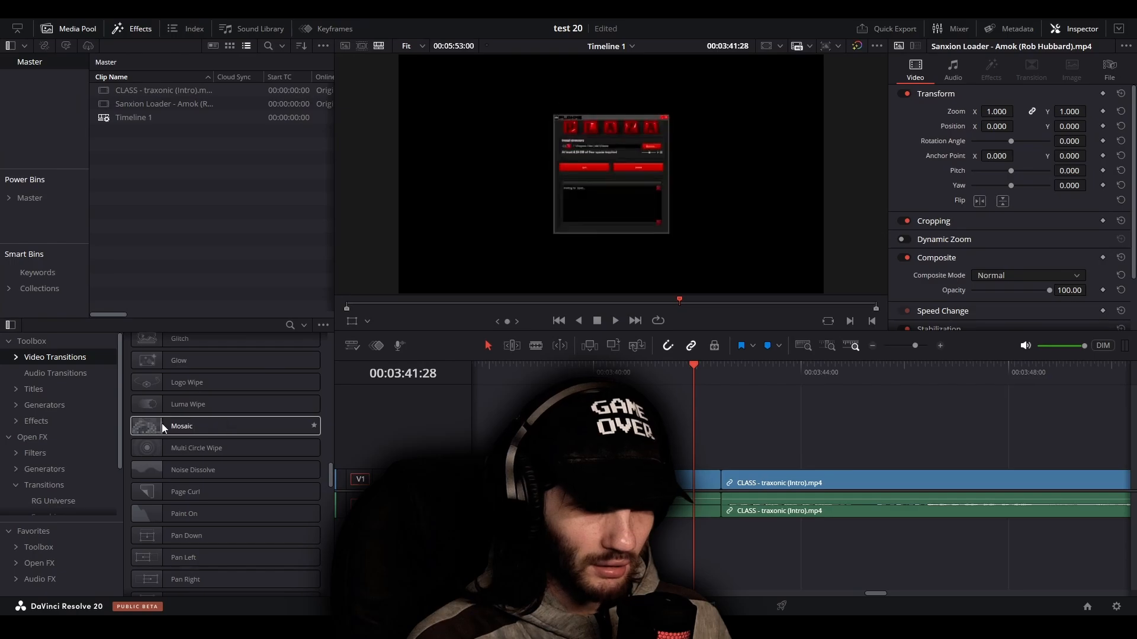
Try to apply the Mosaic transition to the cut between the Sanxion Loader and CLASS clips
drag(162, 423, 720, 484)
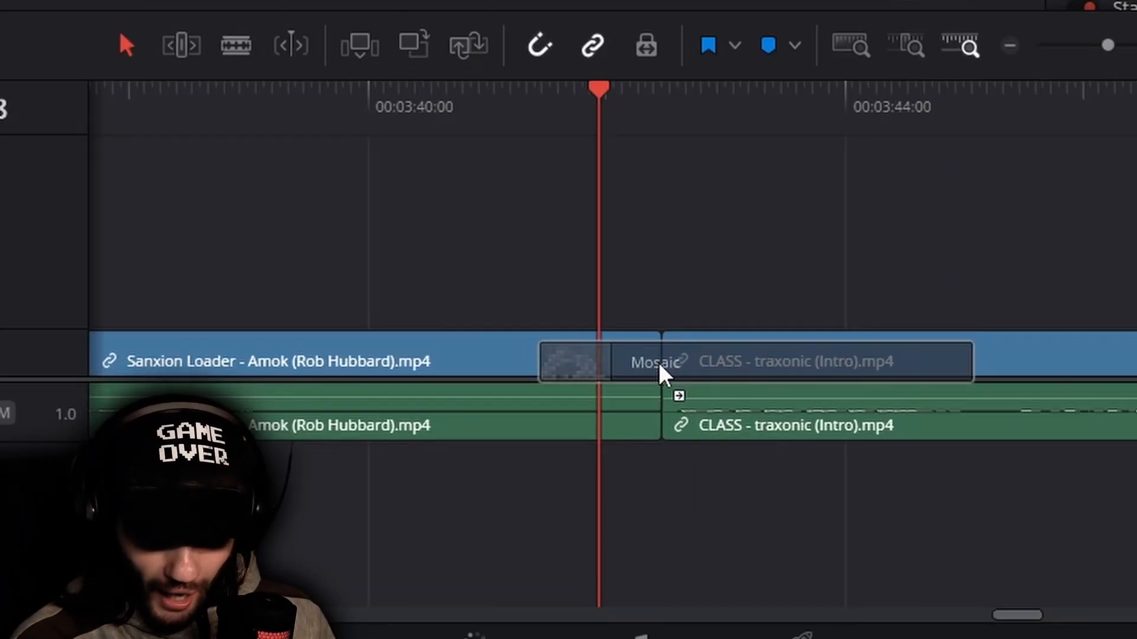
mouse_move(660, 364)
mouse_down()
mouse_move(660, 343)
mouse_move(664, 361)
mouse_up()
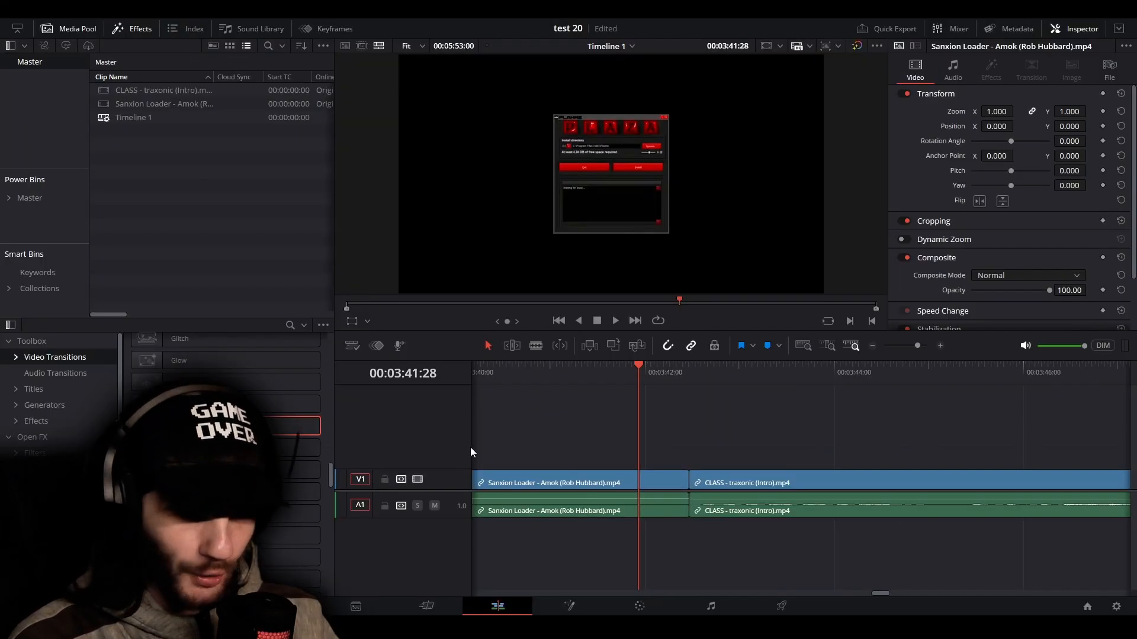
drag(210, 427, 687, 481)
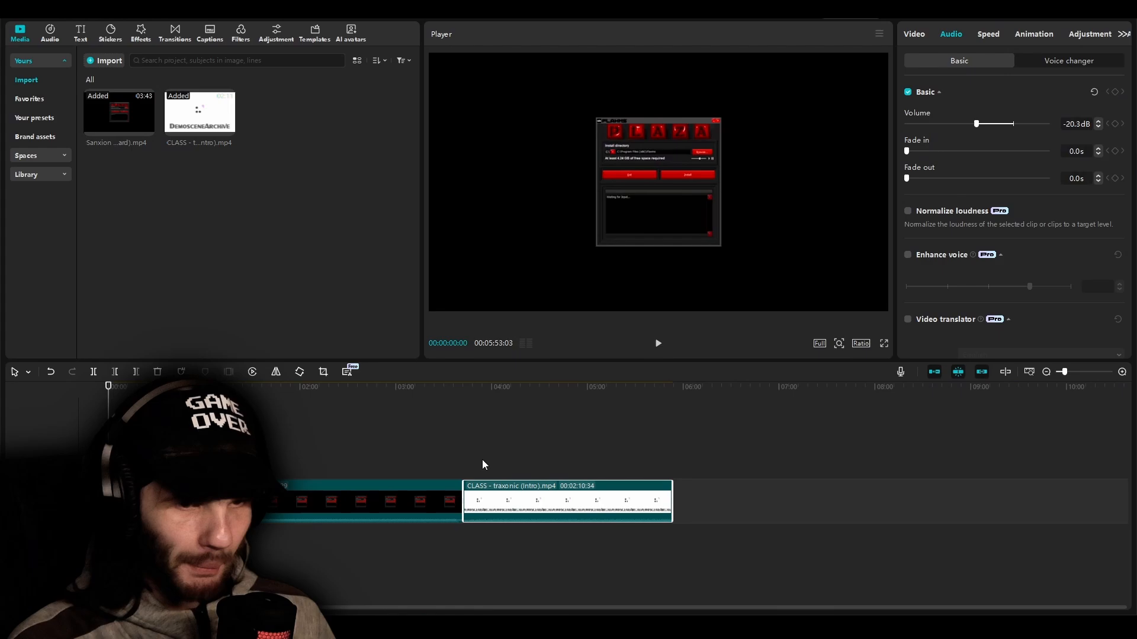
Switch to CapCut, show its transitions and place the playhead at 00:03:39:36, before the cut between the two clips
click(474, 456)
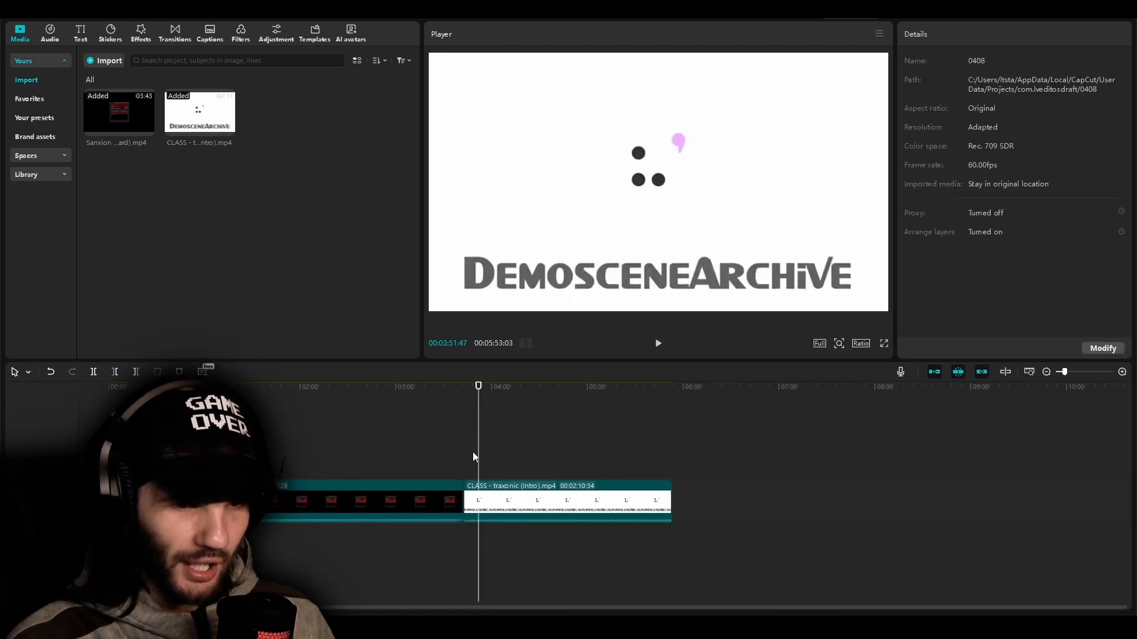
click(171, 34)
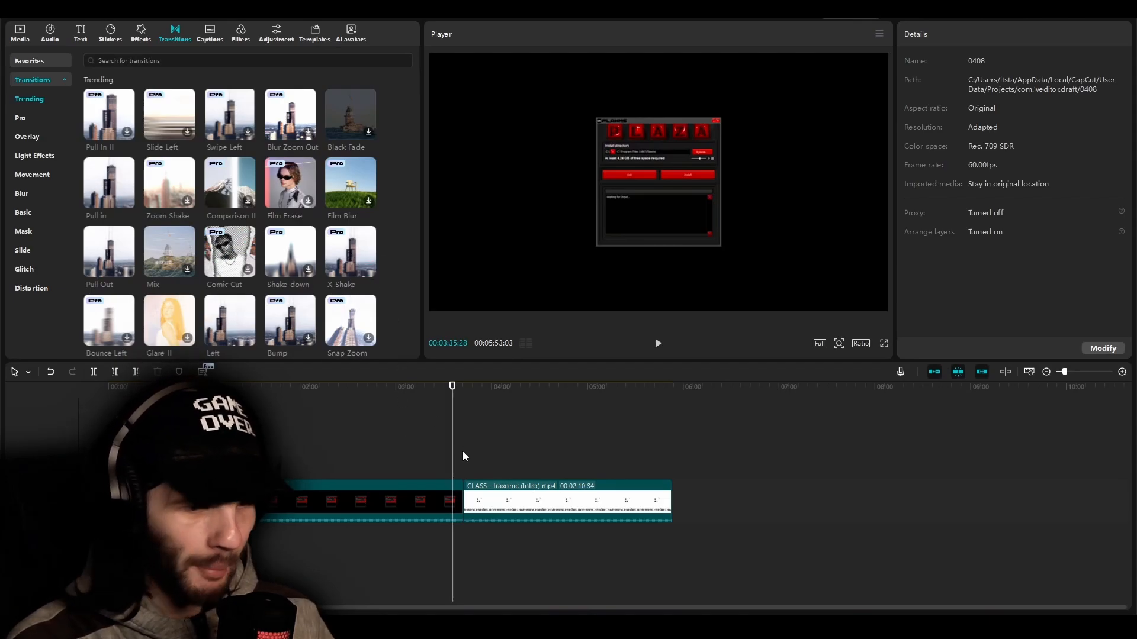
scroll(466, 476, up, 3)
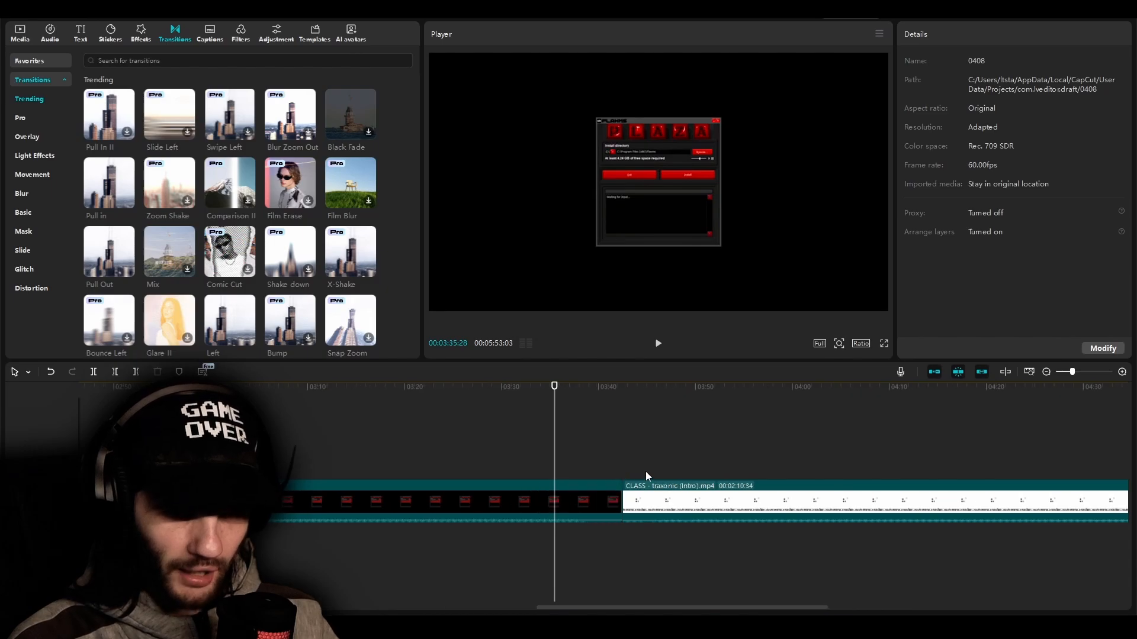
click(591, 402)
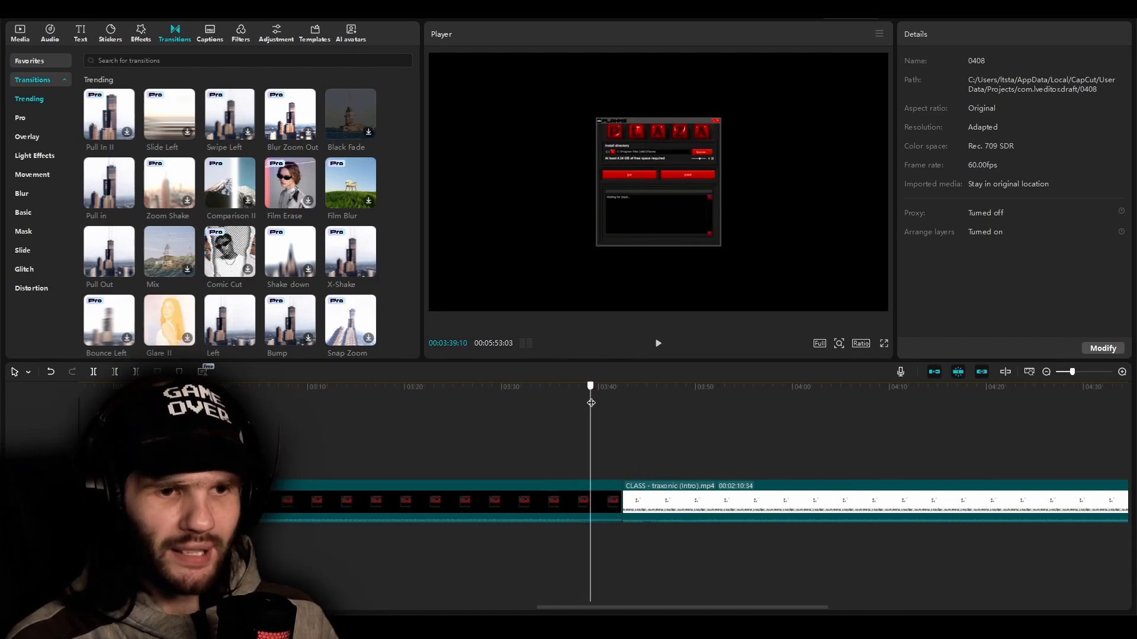
mouse_move(591, 402)
mouse_down()
mouse_move(643, 421)
mouse_move(594, 417)
mouse_up()
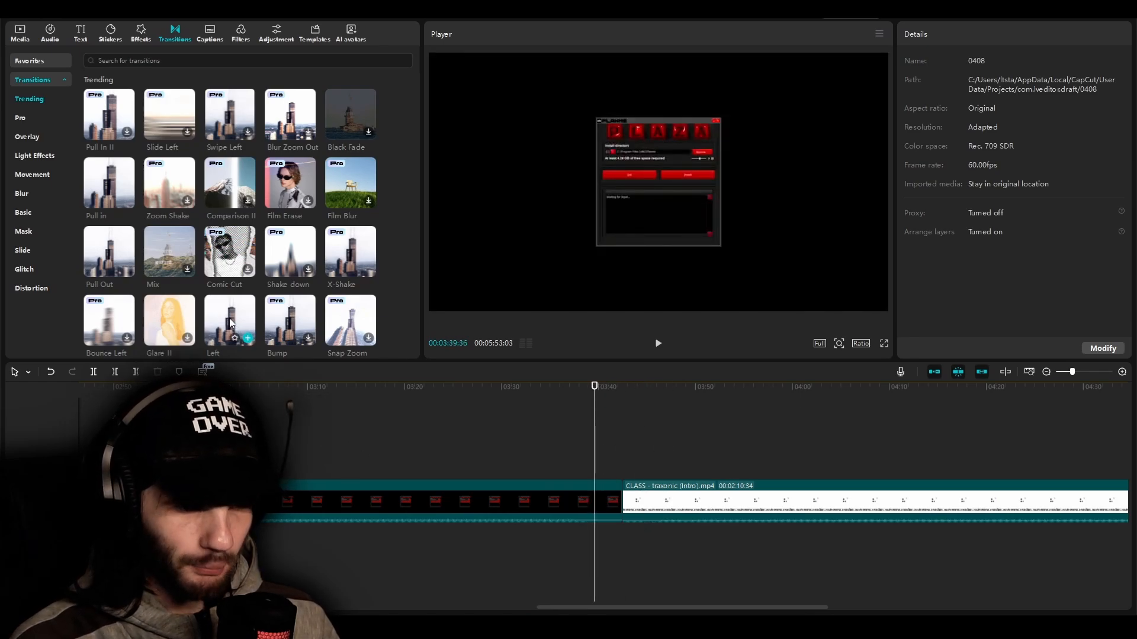
Apply the Left transition to the cut between the two clips and set its duration to 1.0 s
drag(231, 322, 614, 459)
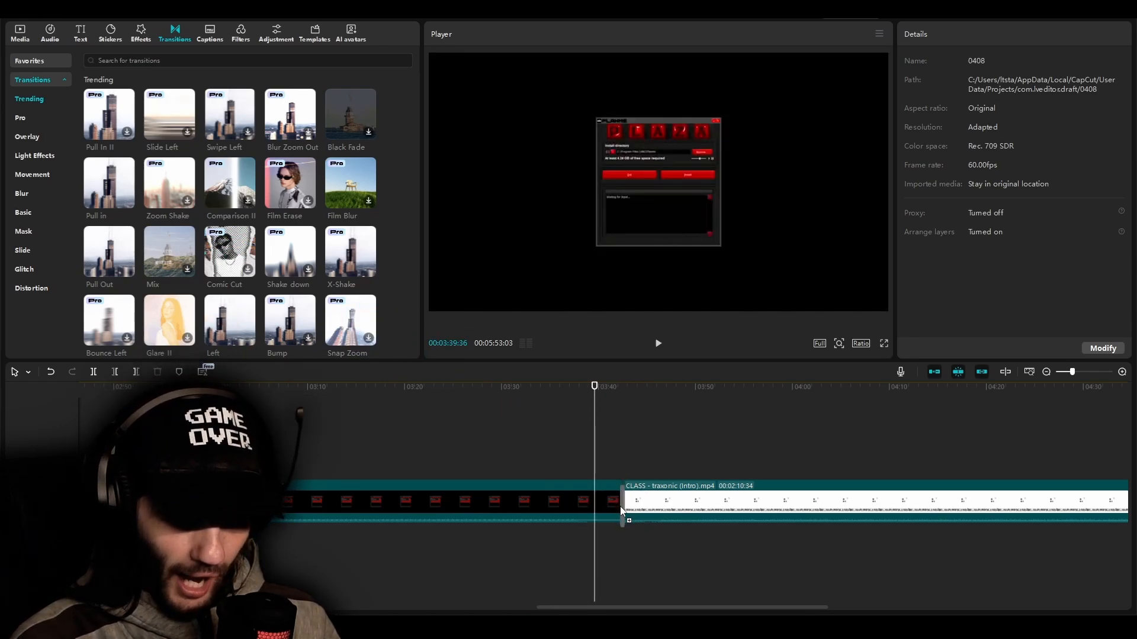
drag(620, 504, 622, 505)
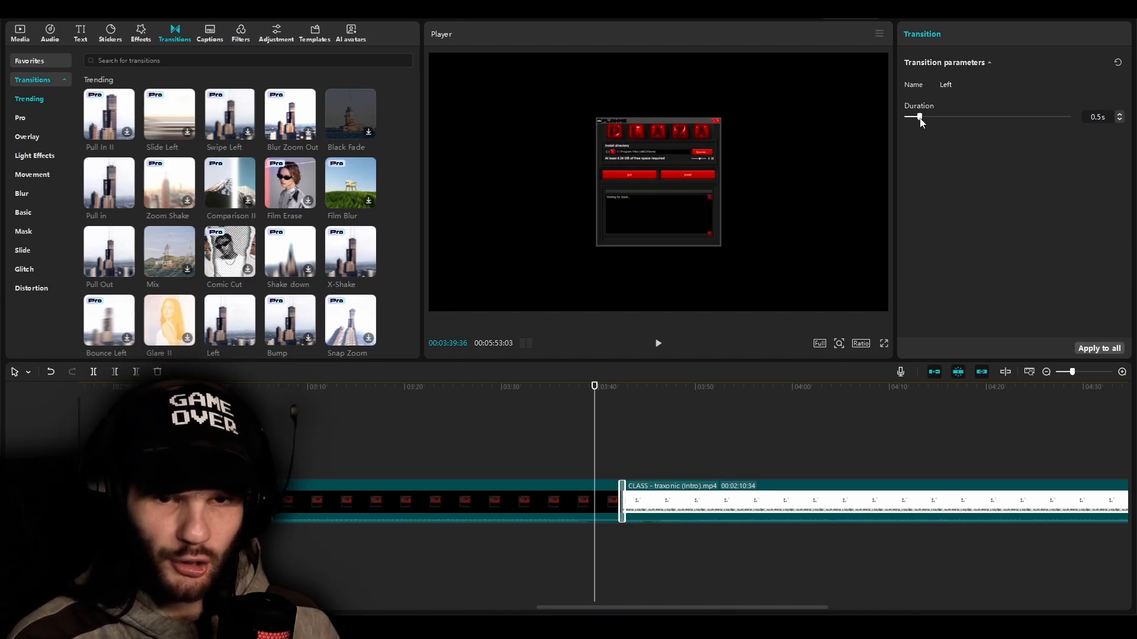
drag(933, 121, 938, 124)
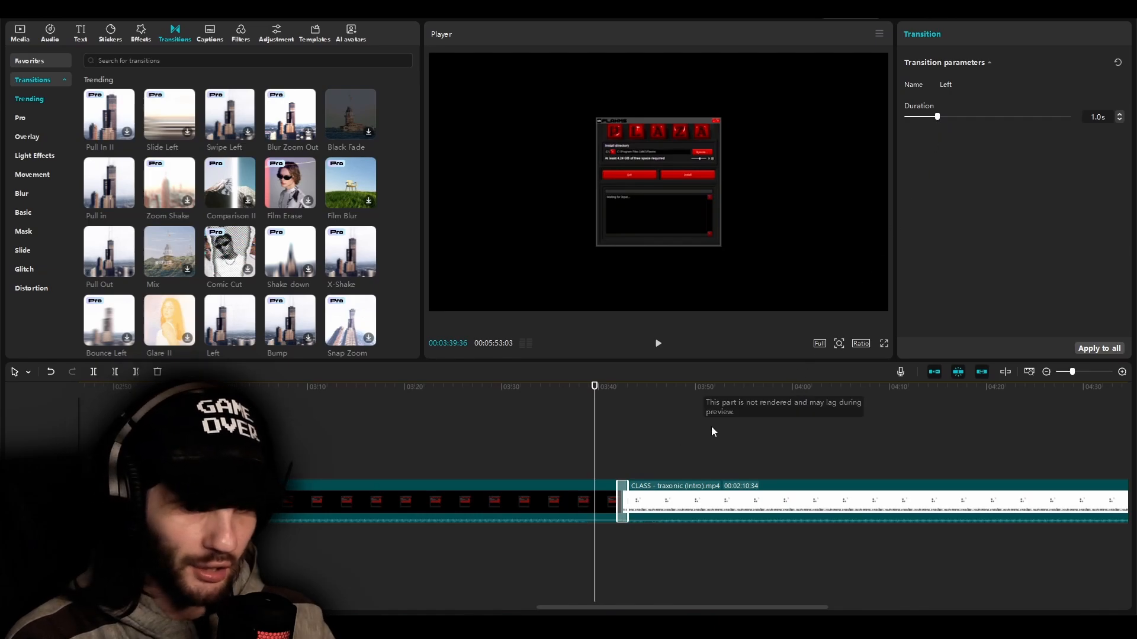
Play the Left transition across the cut to preview it, and move the playhead back to just before it
scroll(621, 459, up, 5)
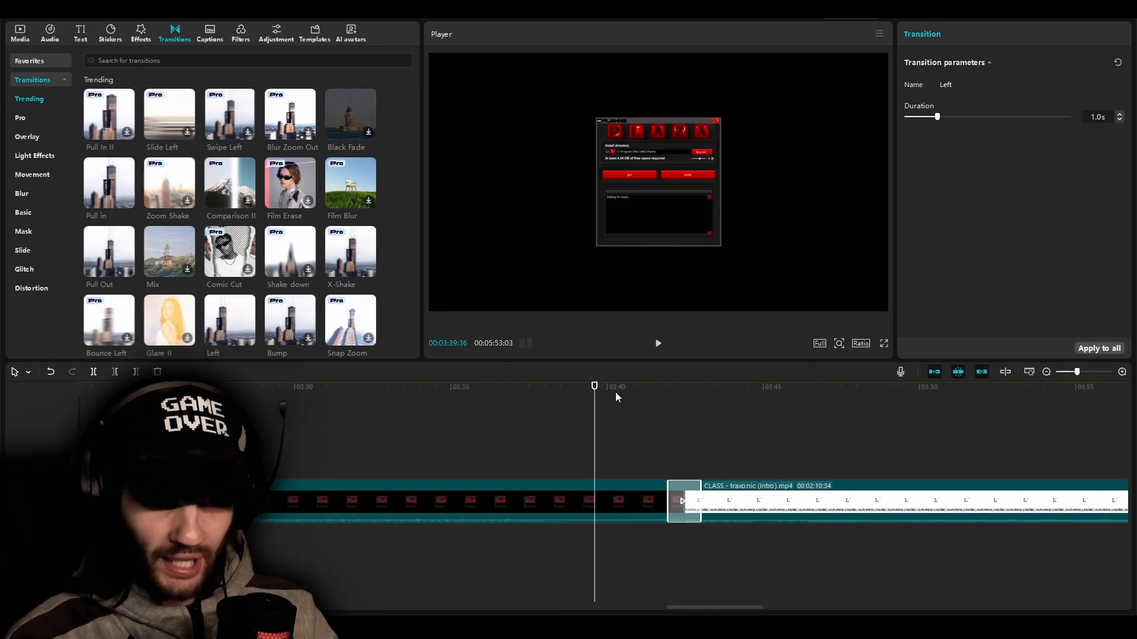
key(space)
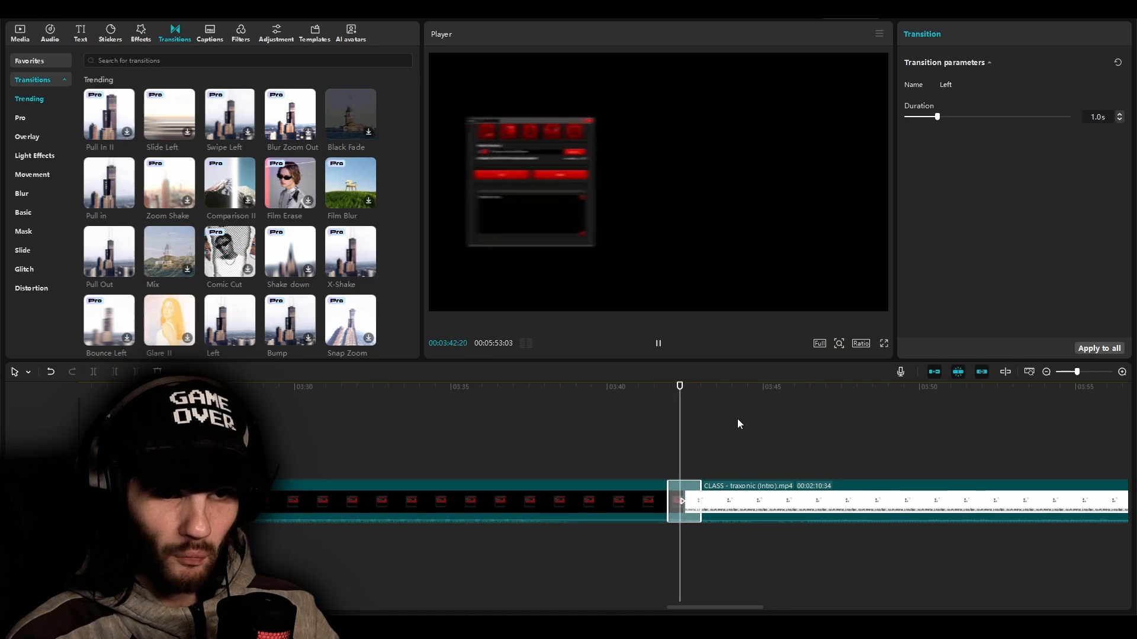
key(space)
click(661, 422)
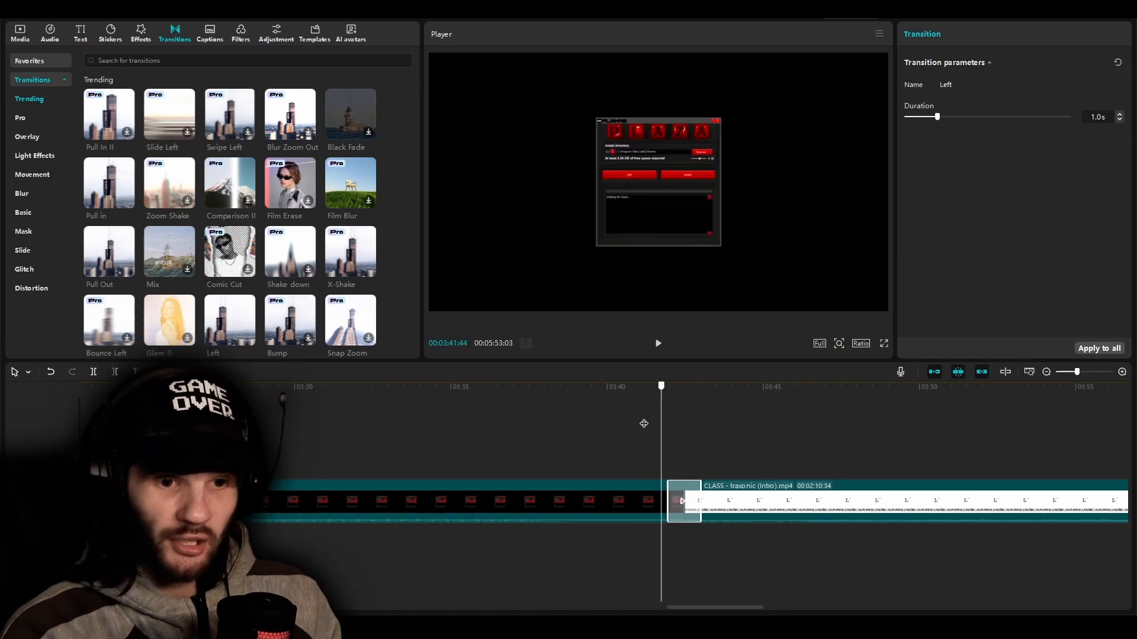
click(668, 437)
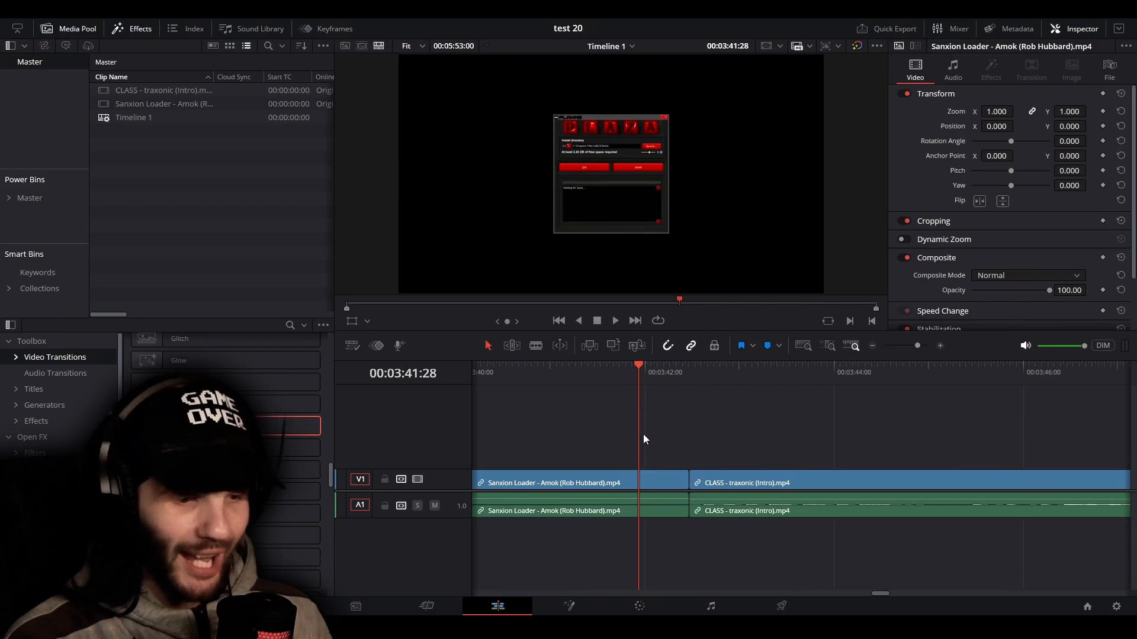
In DaVinci Resolve, split the Sanxion Loader clip at 00:03:42:06 and the CLASS clip about eight frames after the cut
scroll(685, 446, up, 5)
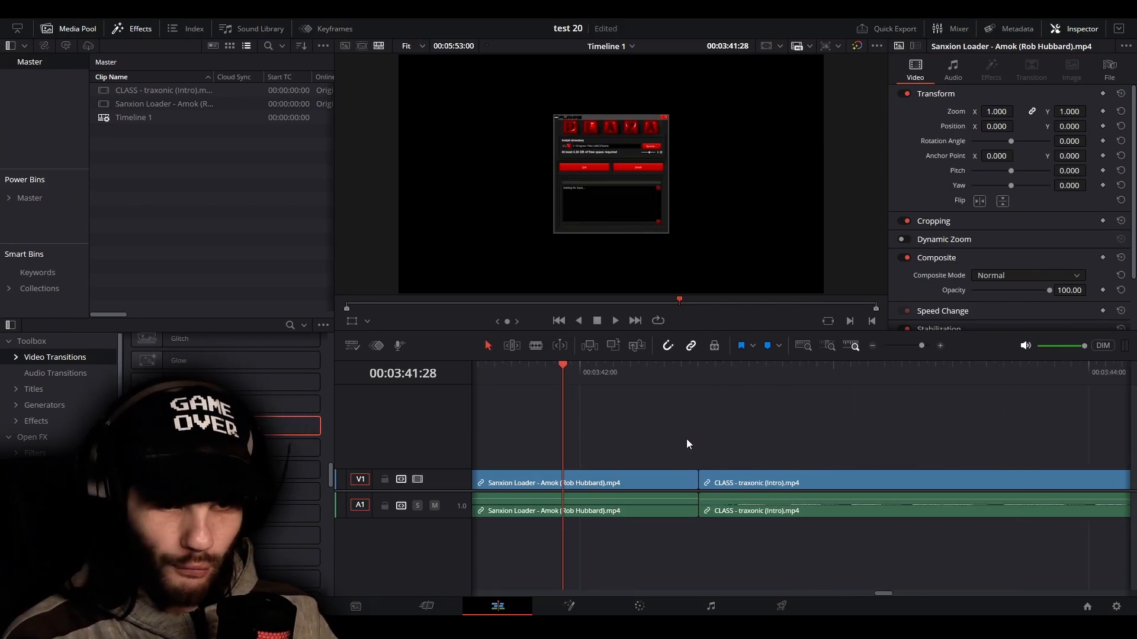
click(650, 376)
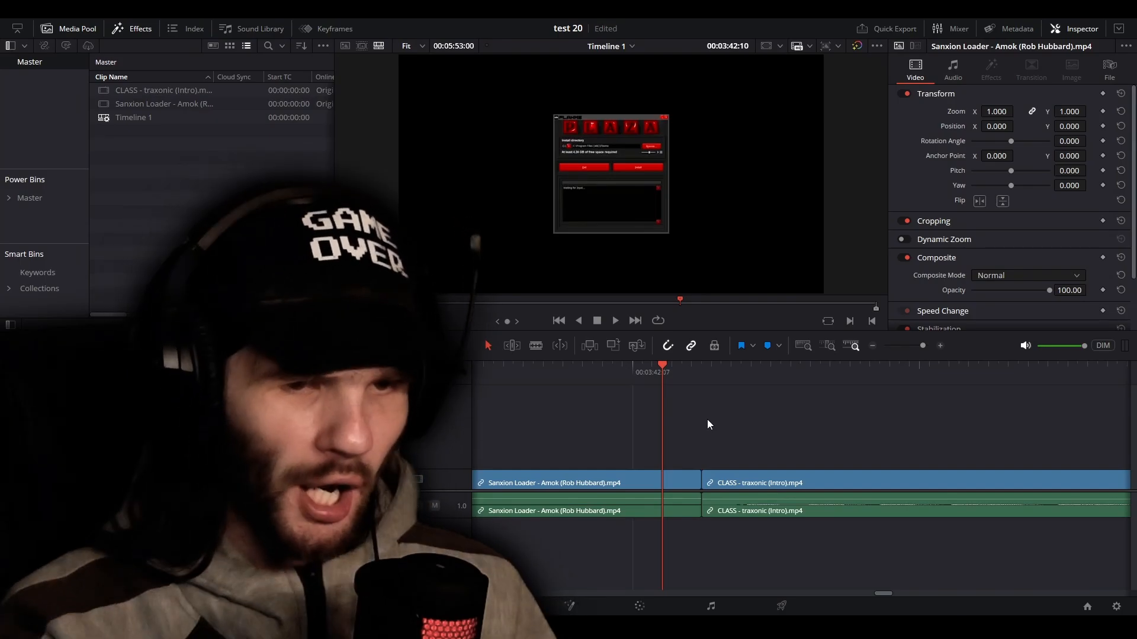
drag(666, 378, 662, 382)
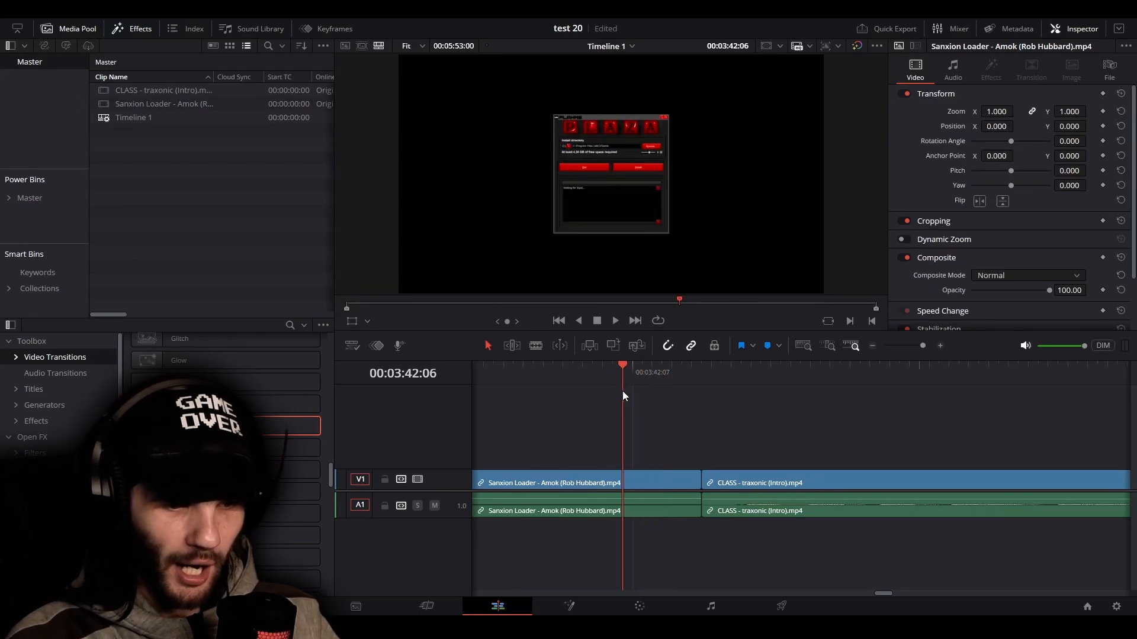
key(ctrl+b)
drag(651, 385, 721, 513)
key(ctrl+b)
Combine the two short pieces on either side of the cut into a new compound clip with the default name
right_click(729, 478)
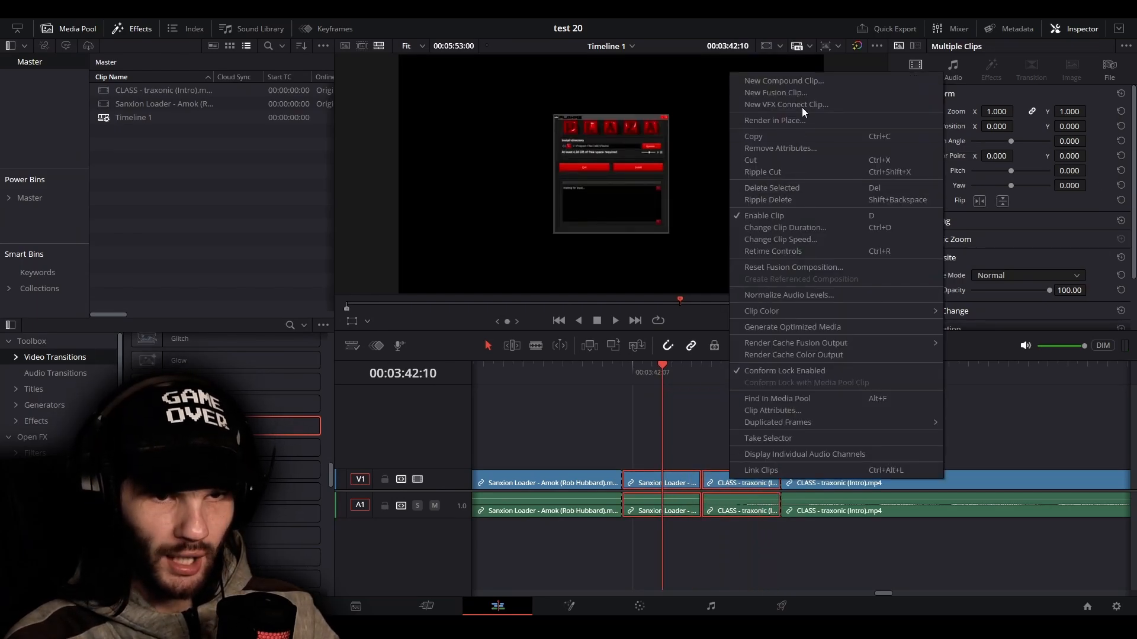
click(801, 83)
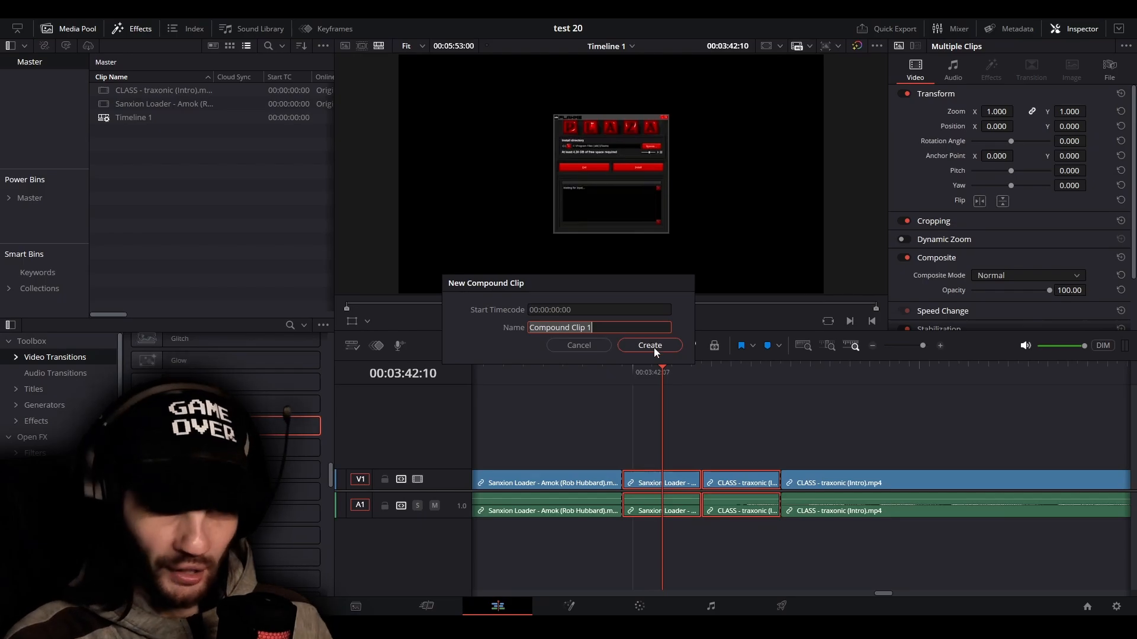
click(653, 347)
Split the compound clip at 00:03:42:14, apply the Mosaic transition to that cut, and move the playhead back to 00:03:42:07
drag(665, 382, 699, 388)
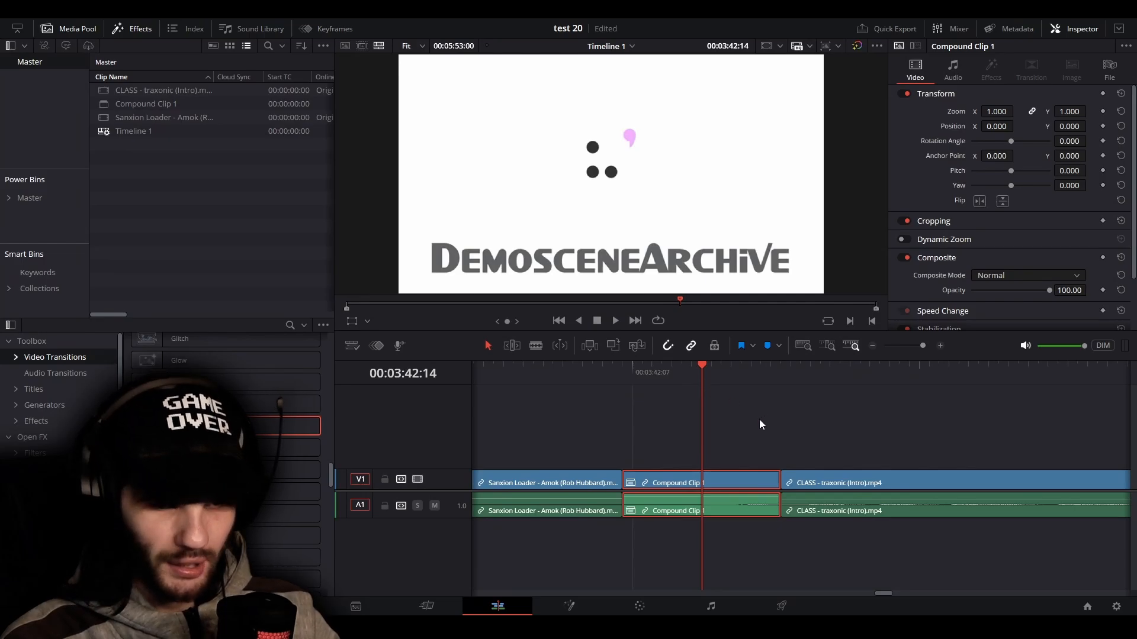
key(ctrl+b)
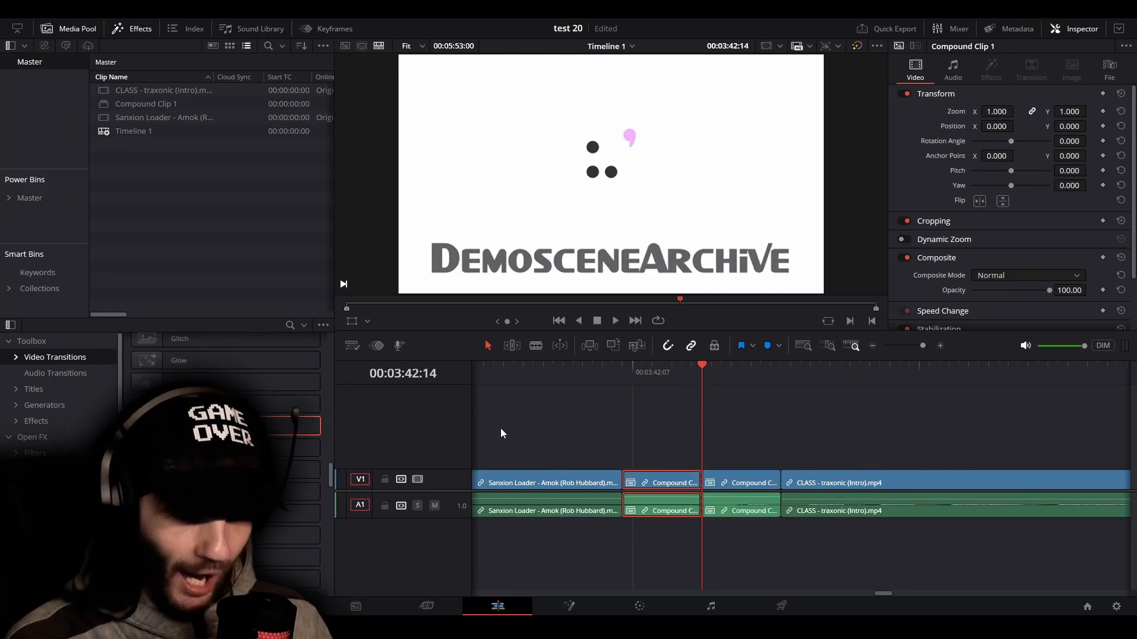
drag(282, 426, 701, 482)
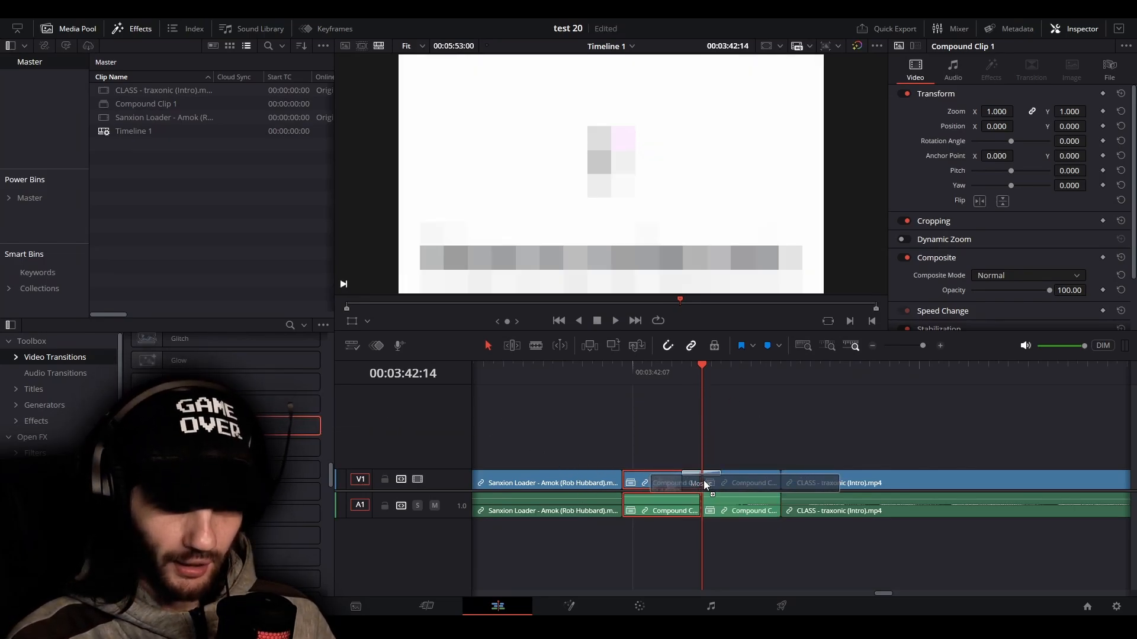
drag(696, 368, 605, 417)
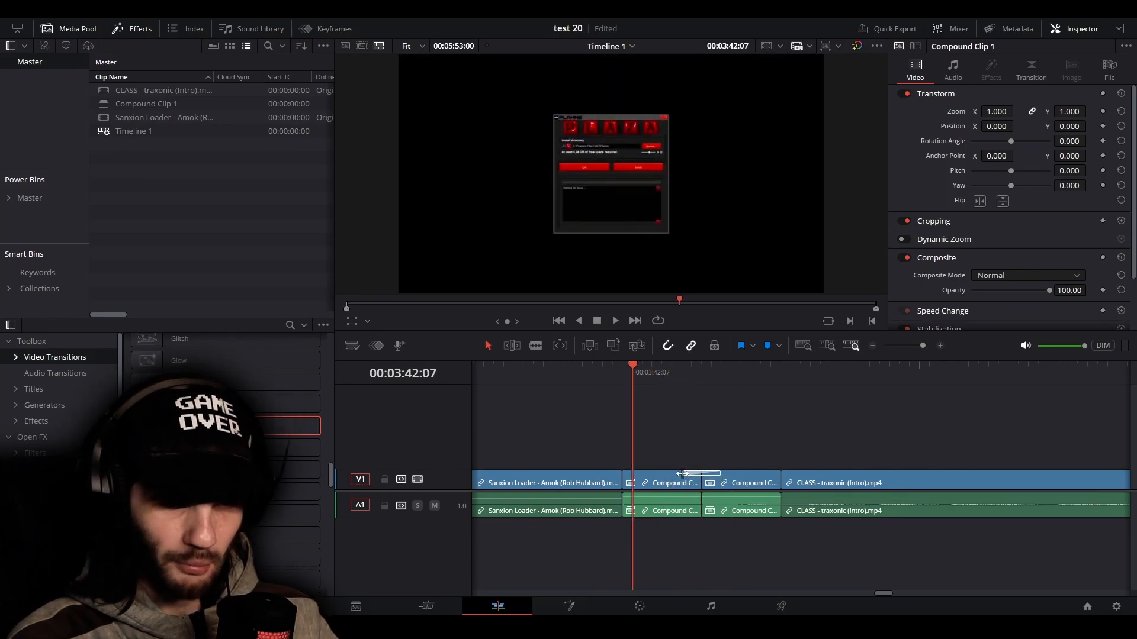
Stretch the Mosaic transition so it starts at 00:03:42:07, play across it from 00:03:41:29, and move the playhead back to 00:03:42:03
drag(682, 474, 655, 473)
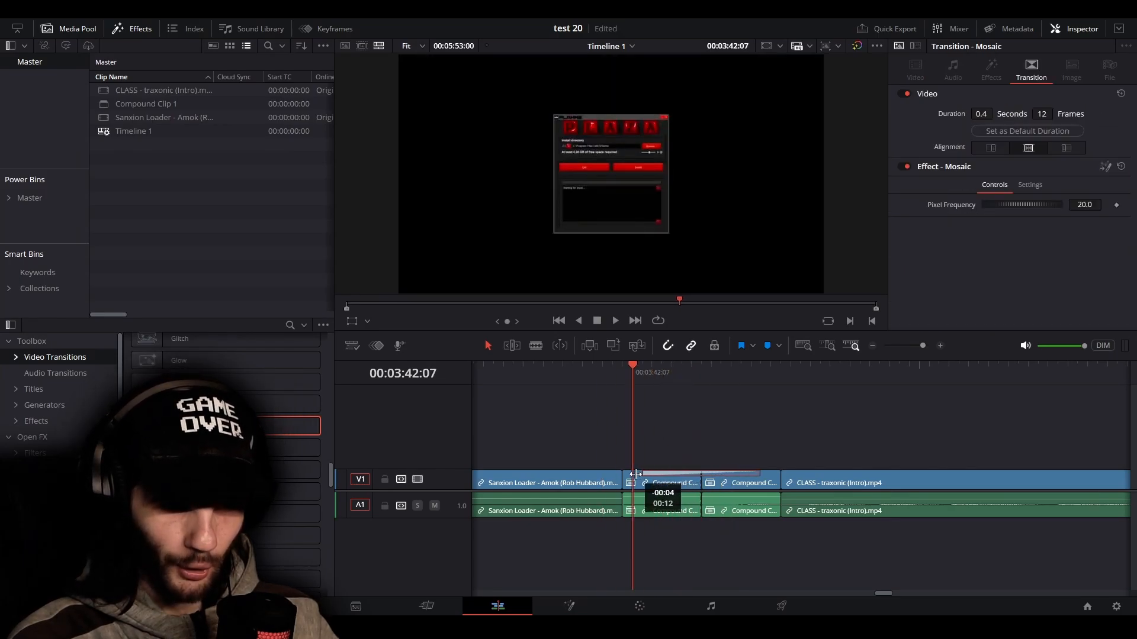
drag(602, 375, 552, 383)
click(719, 432)
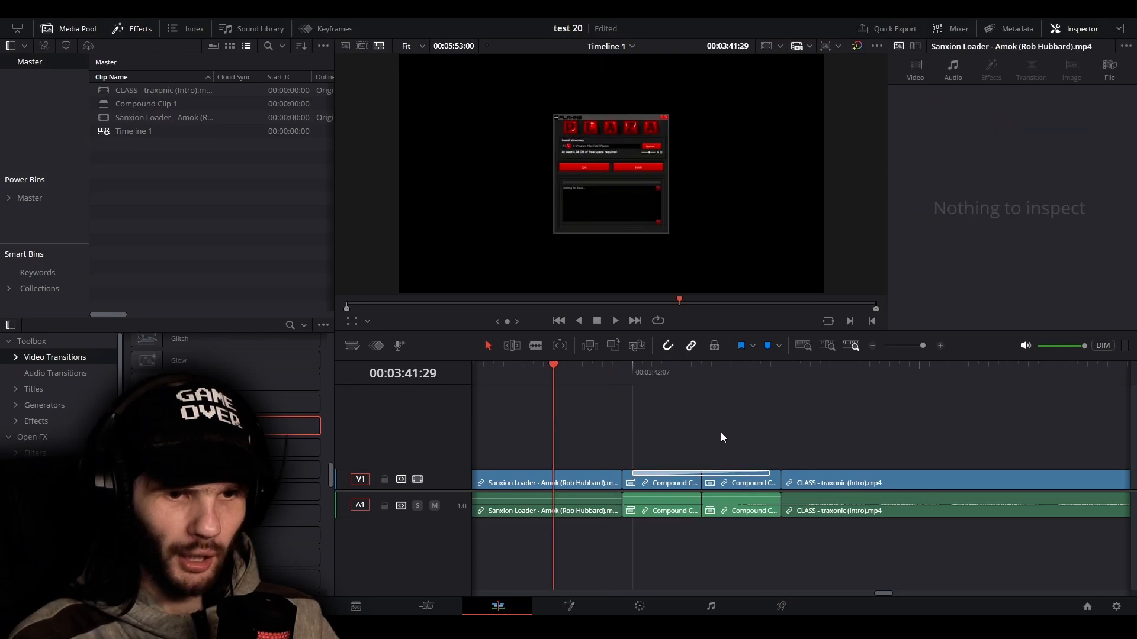
key(space)
key(space)
drag(733, 379, 597, 425)
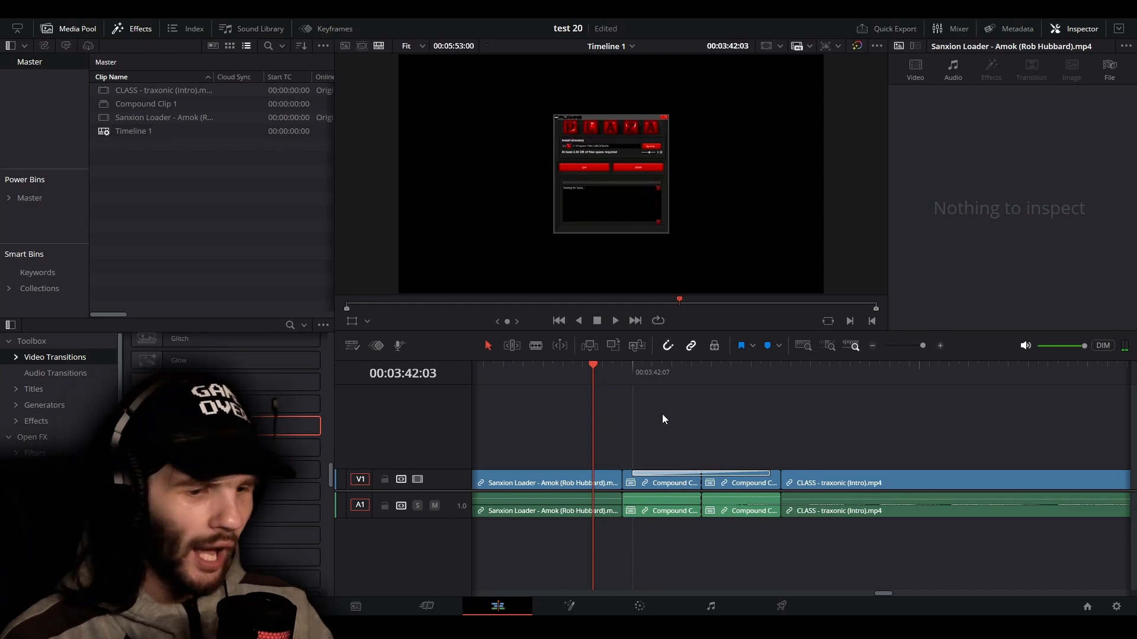
Undo the Mosaic transition, the compound clip and the splits around the cut between the Sanxion Loader and CLASS clips
scroll(702, 434, down, 1)
scroll(702, 434, up, 1)
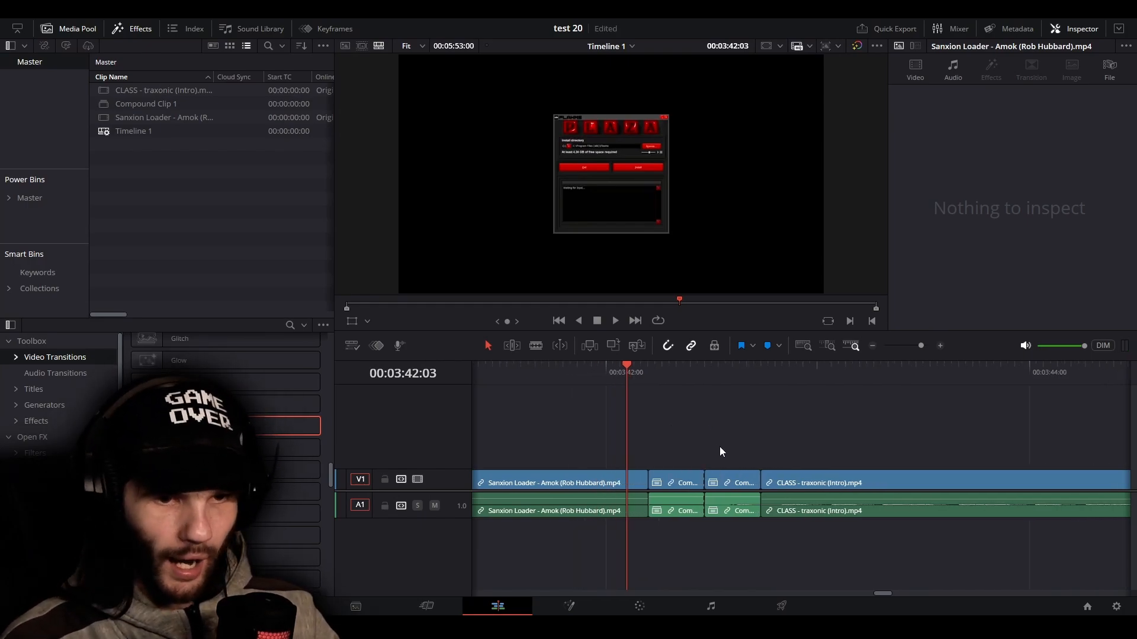
key(ctrl+z)
key(ctrl+z)
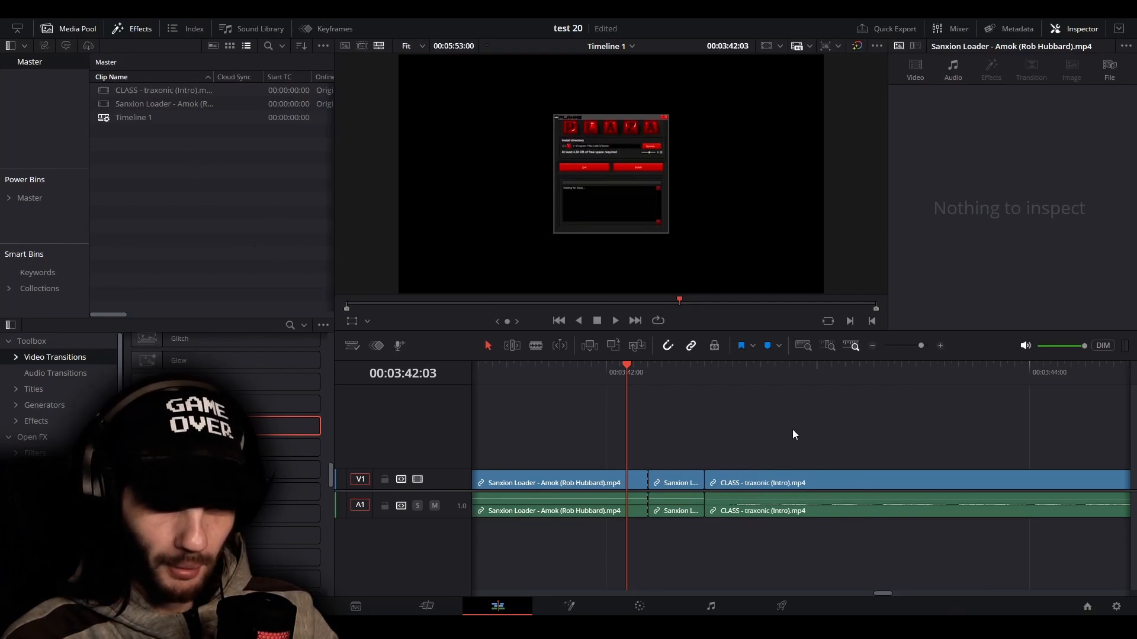
key(ctrl+z)
Show the favorite effects, try placing an Adjustment Clip above the cut between the two clips, and undo it
click(48, 530)
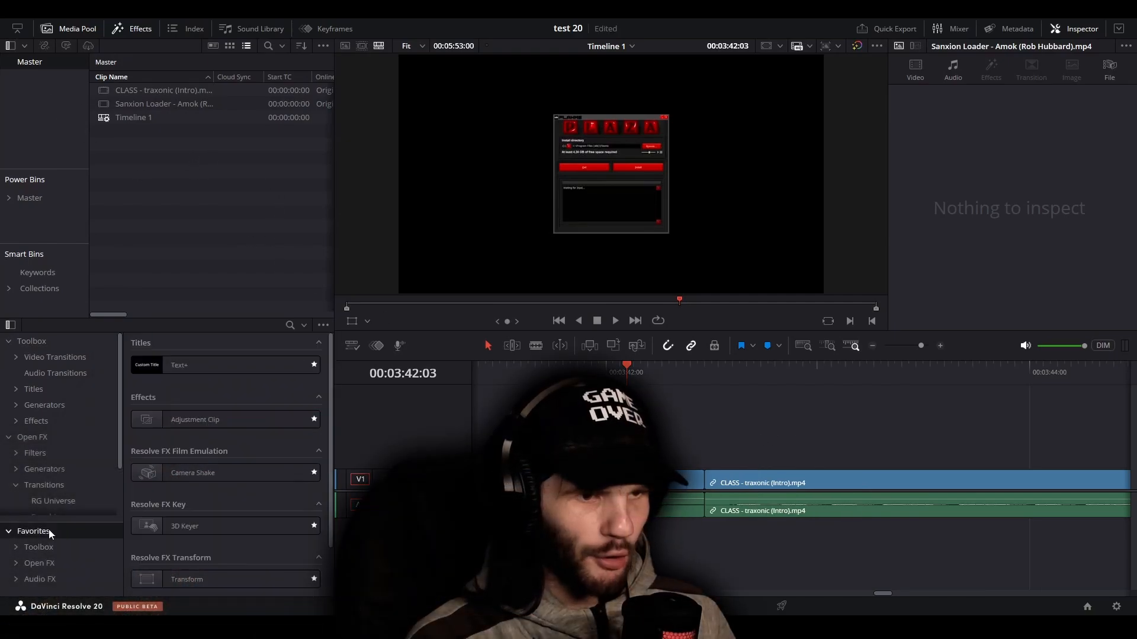
drag(200, 417, 669, 431)
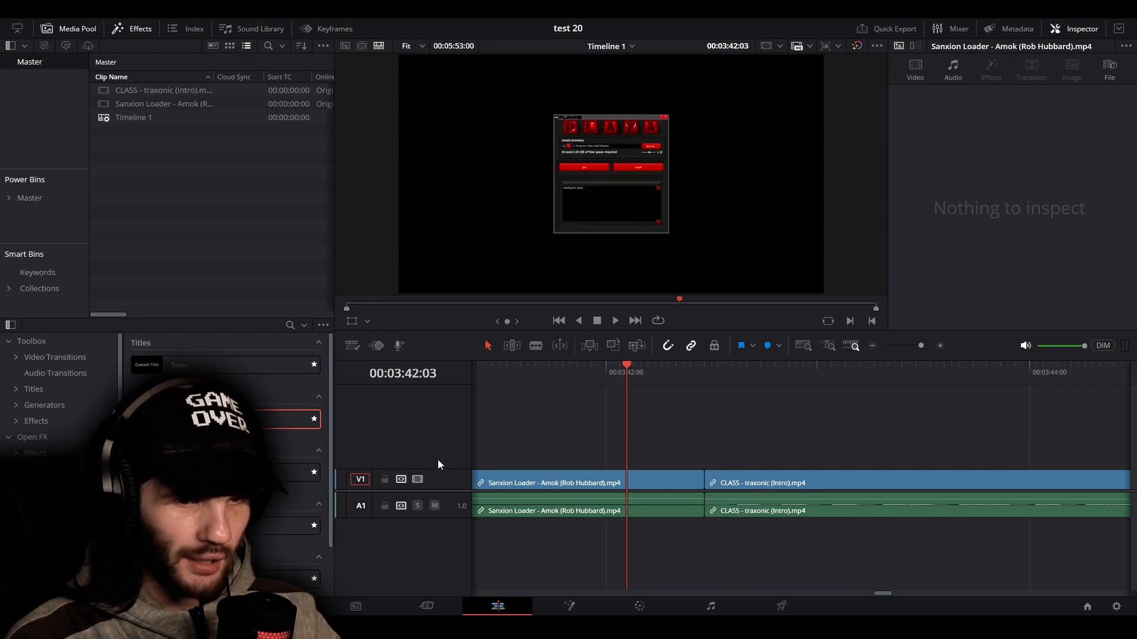
drag(276, 419, 703, 456)
drag(704, 457, 645, 453)
key(ctrl+z)
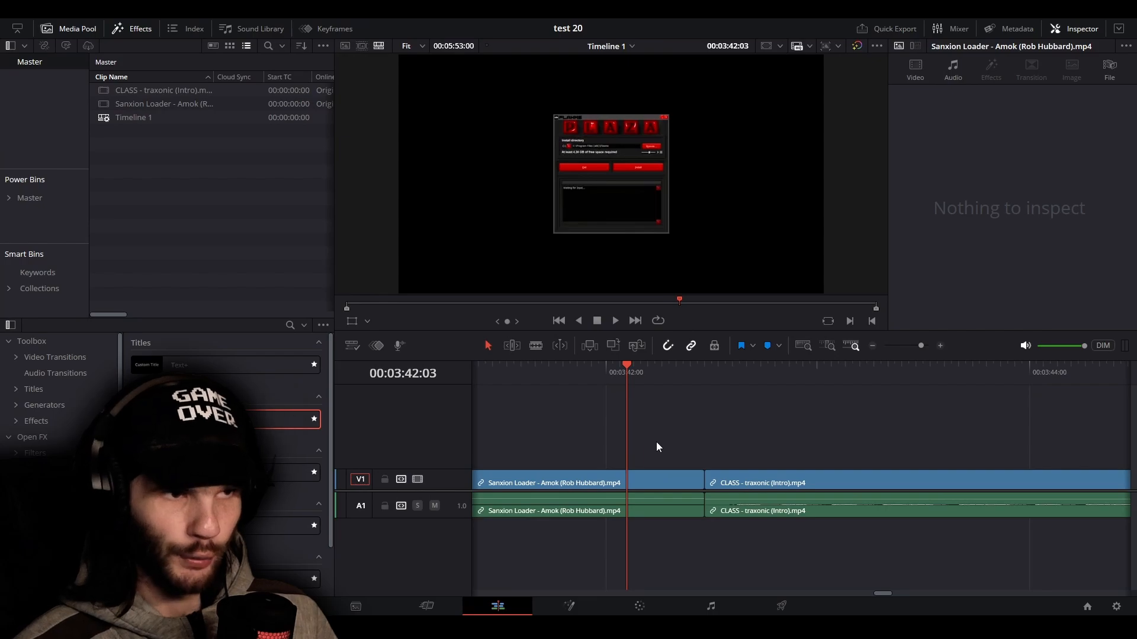
Duplicate the Sanxion Loader and CLASS clips upward so that both are stacked on video tracks V2 to V4
click(610, 481)
drag(609, 478, 603, 417)
drag(767, 483, 757, 416)
click(768, 397)
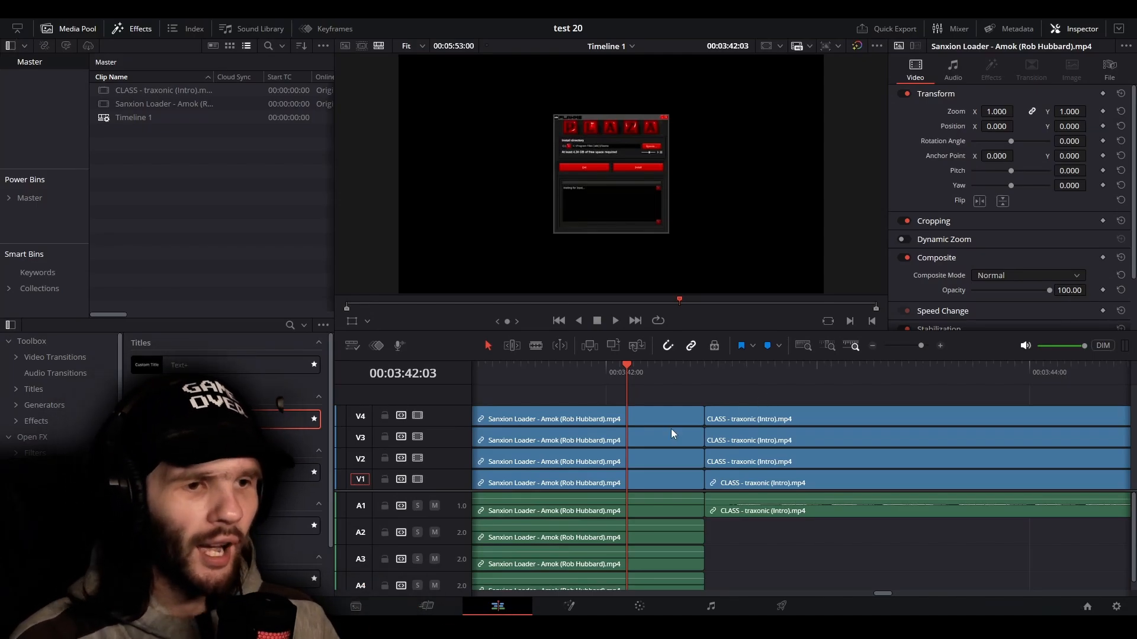
Try to place an Adjustment Clip in the empty area above the V4 clips and cancel it
drag(284, 419, 646, 391)
drag(805, 394, 760, 396)
key(Escape)
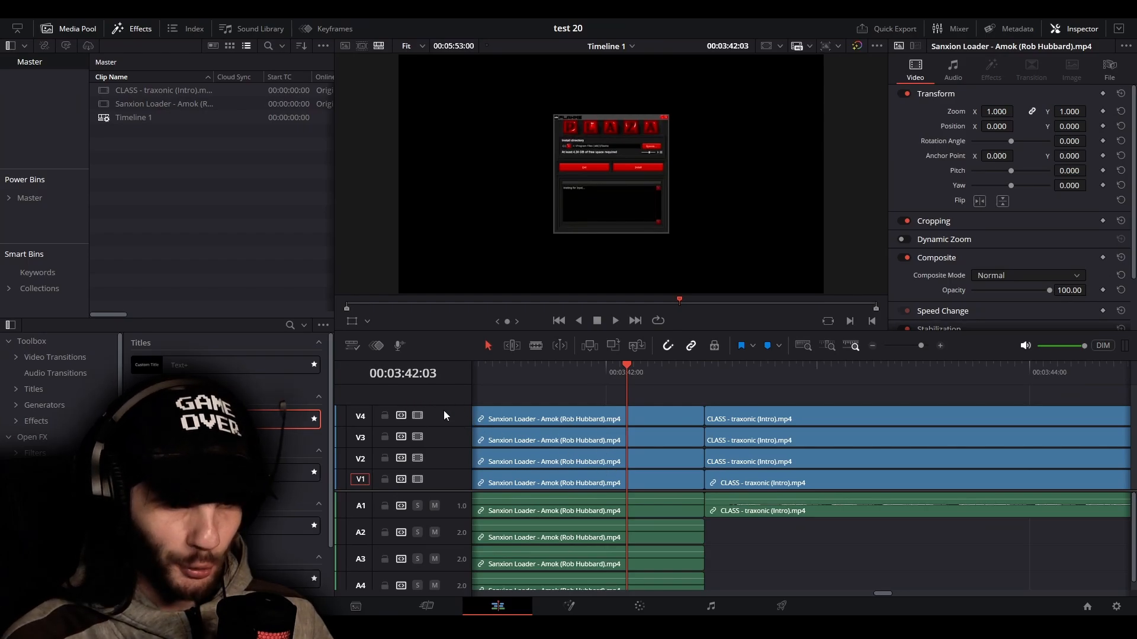
Add an empty video track V5 above the stacked clips, and try placing an Adjustment Clip before undoing that placement
right_click(424, 401)
click(433, 406)
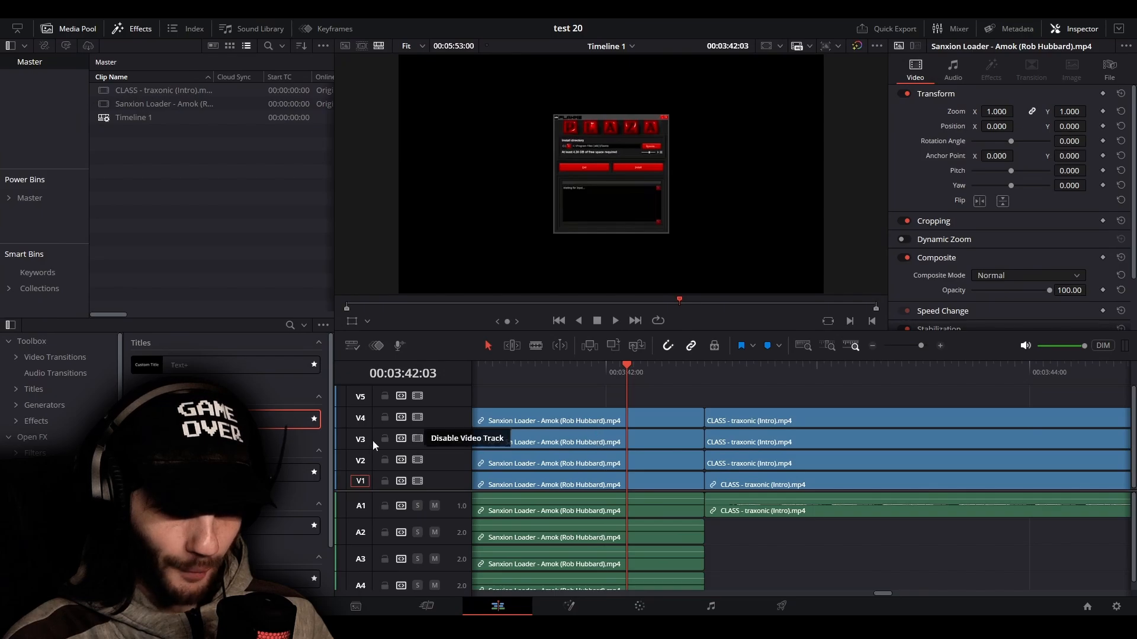
drag(284, 419, 561, 440)
key(ctrl+z)
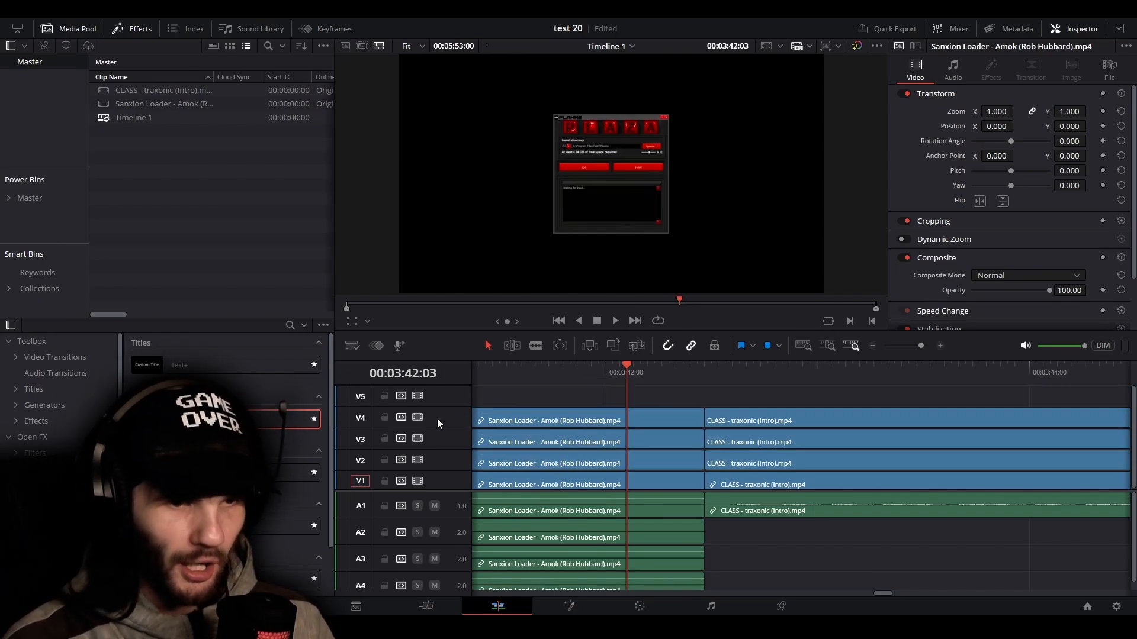
Add another empty video track above V5 and place an Adjustment Clip on V5 starting at 00:03:42:03
scroll(491, 416, left, 4)
scroll(566, 445, right, 3)
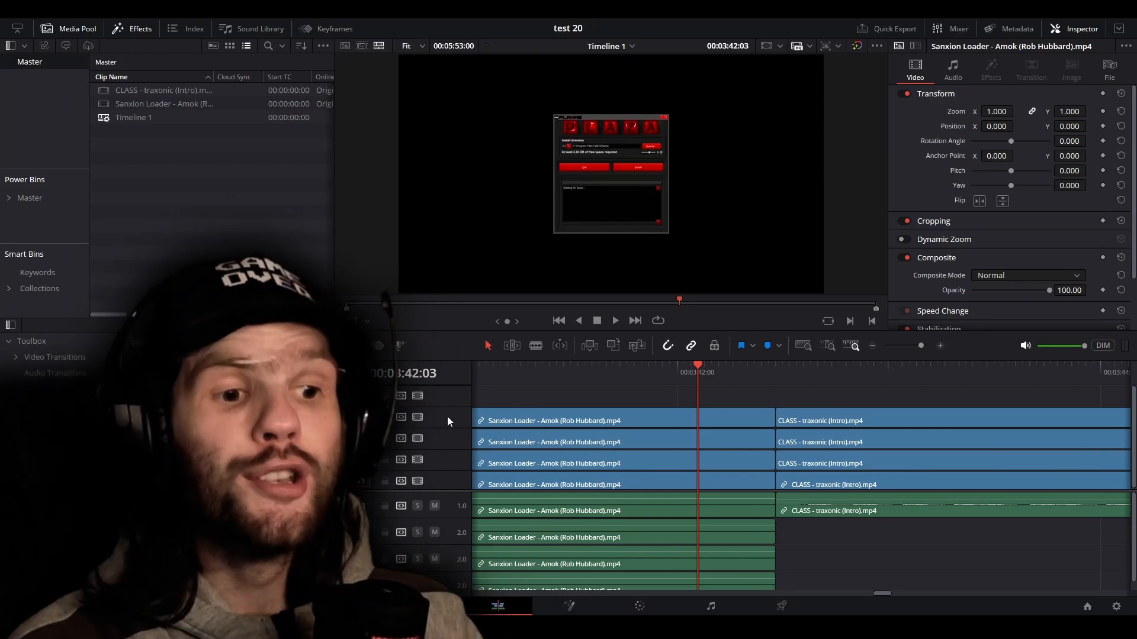
right_click(456, 399)
click(519, 403)
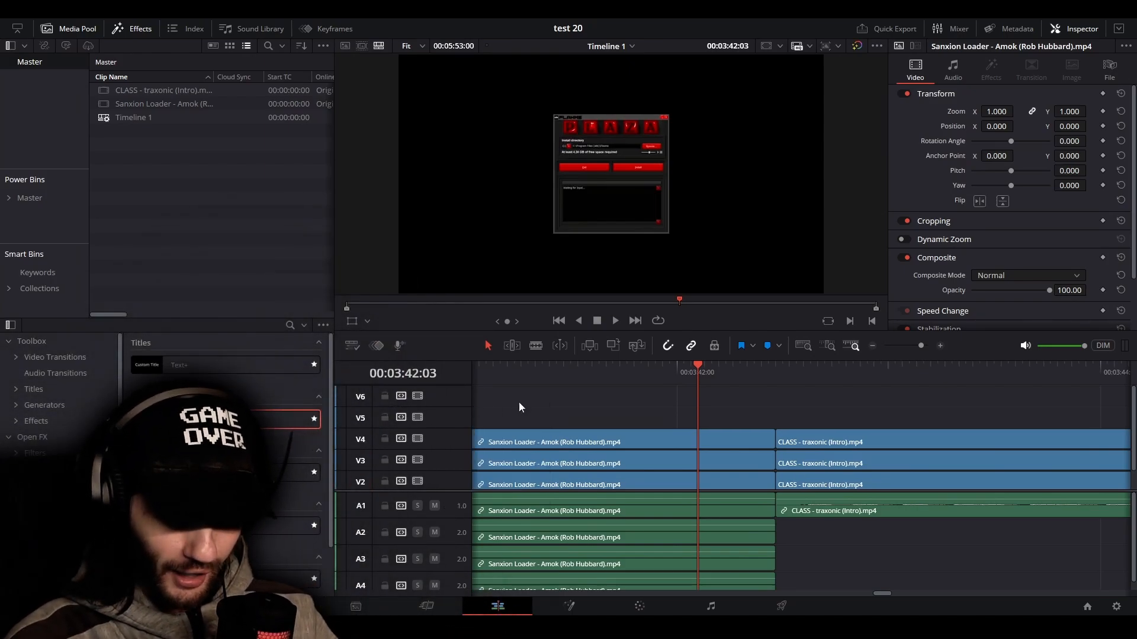
drag(731, 447, 677, 513)
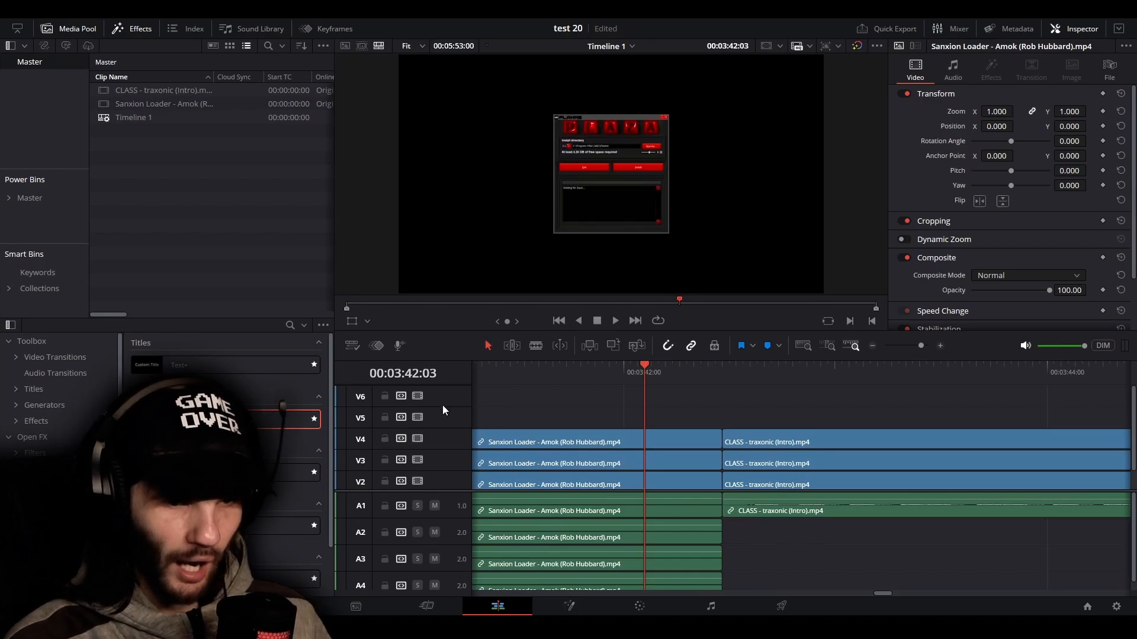
drag(284, 419, 640, 420)
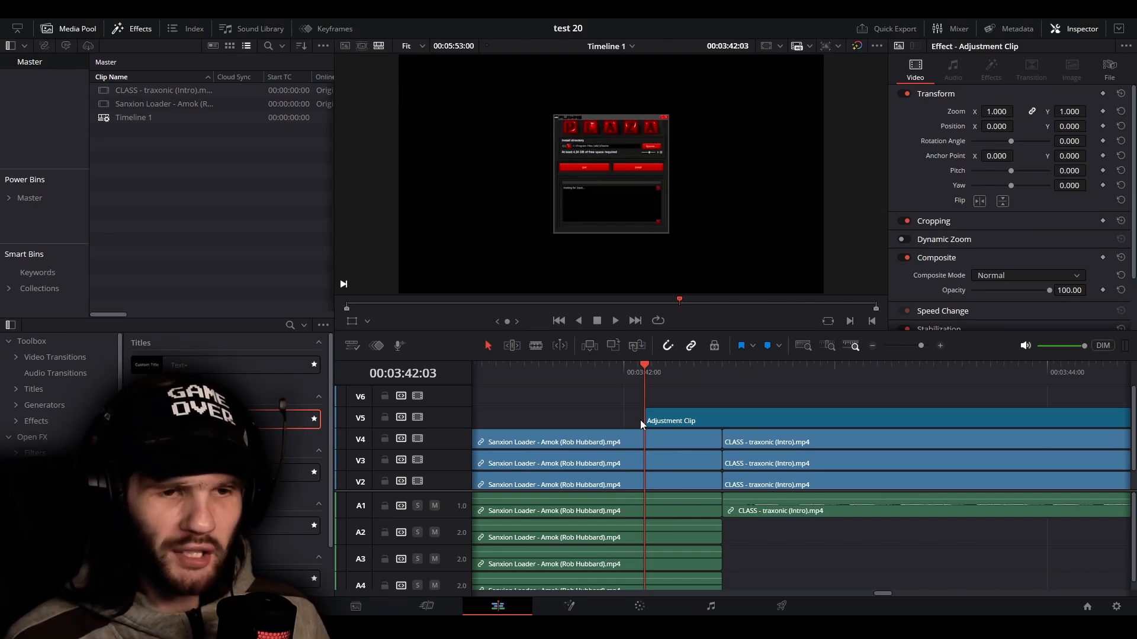
Move the Adjustment Clip earlier so it spans the cut, split it at 00:03:42:14, and return the playhead to 00:03:41:24
scroll(681, 408, down, 1)
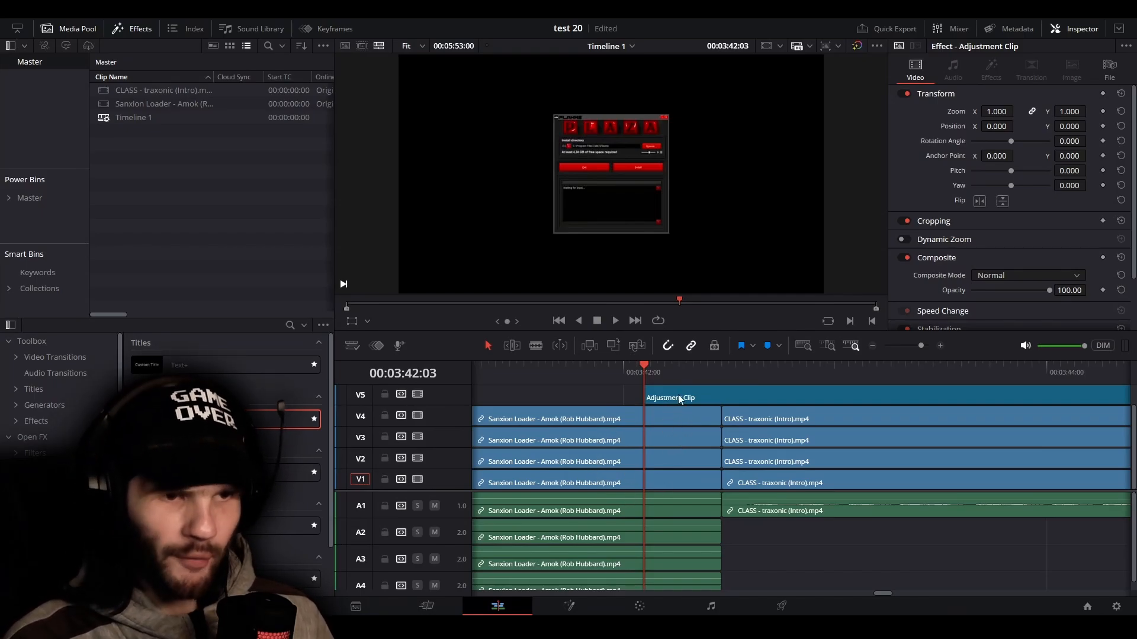
scroll(673, 445, up, 1)
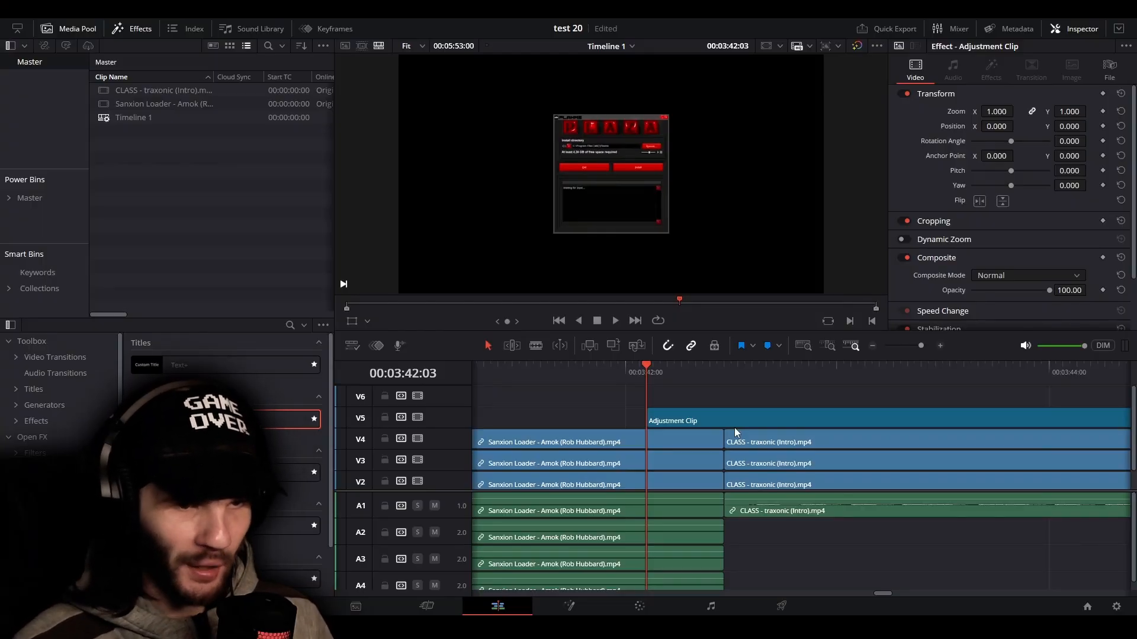
scroll(698, 441, down, 3)
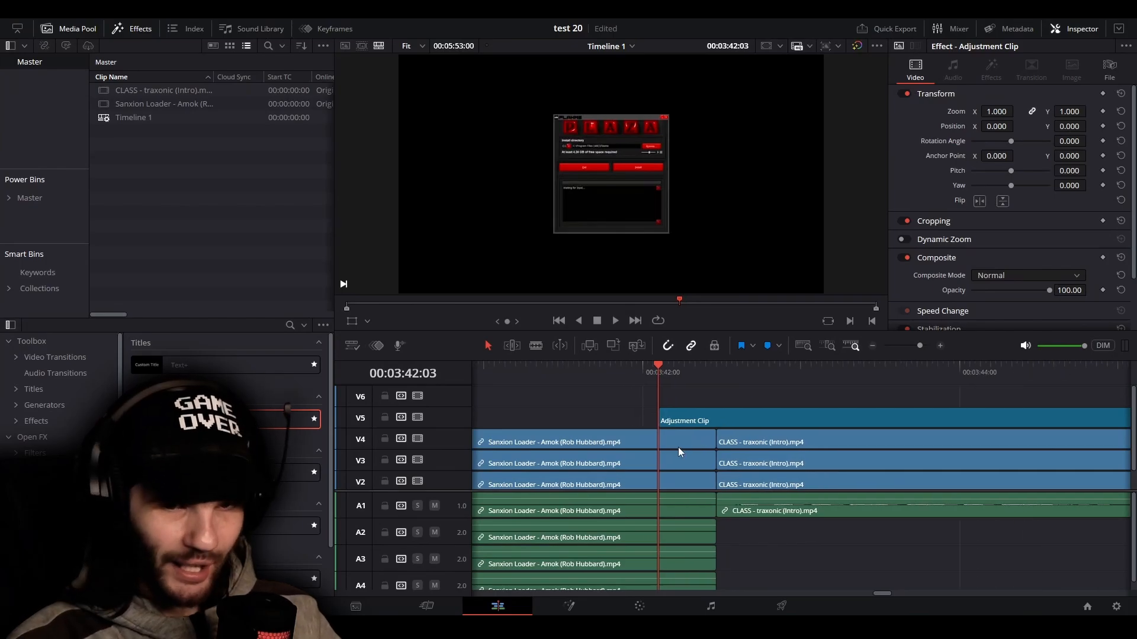
drag(721, 414, 593, 419)
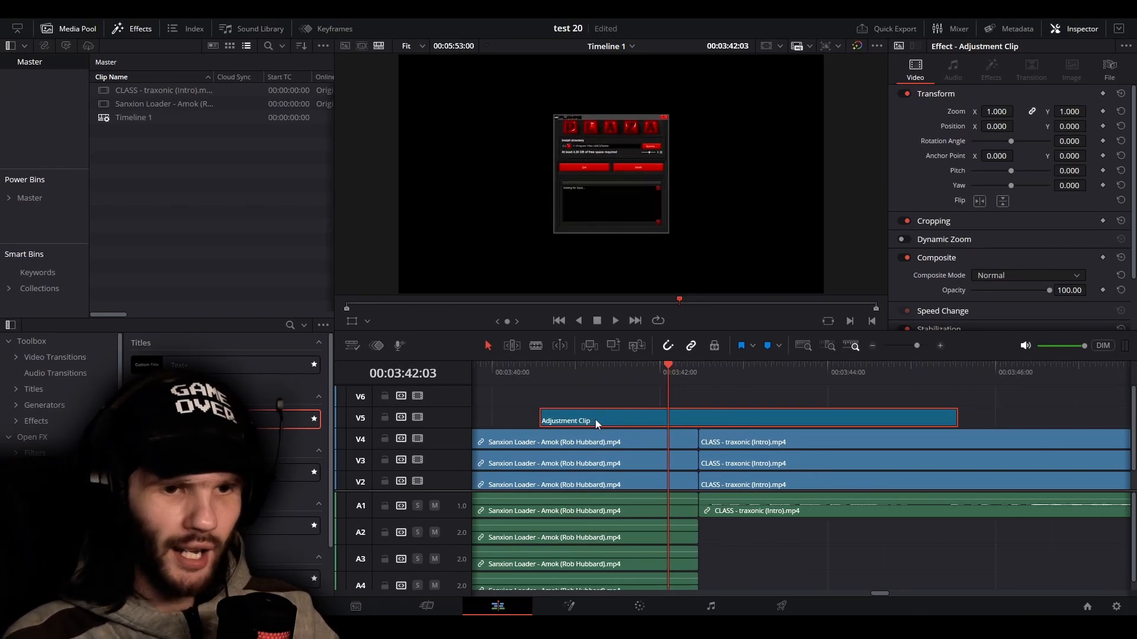
drag(686, 373, 699, 376)
key(ctrl+b)
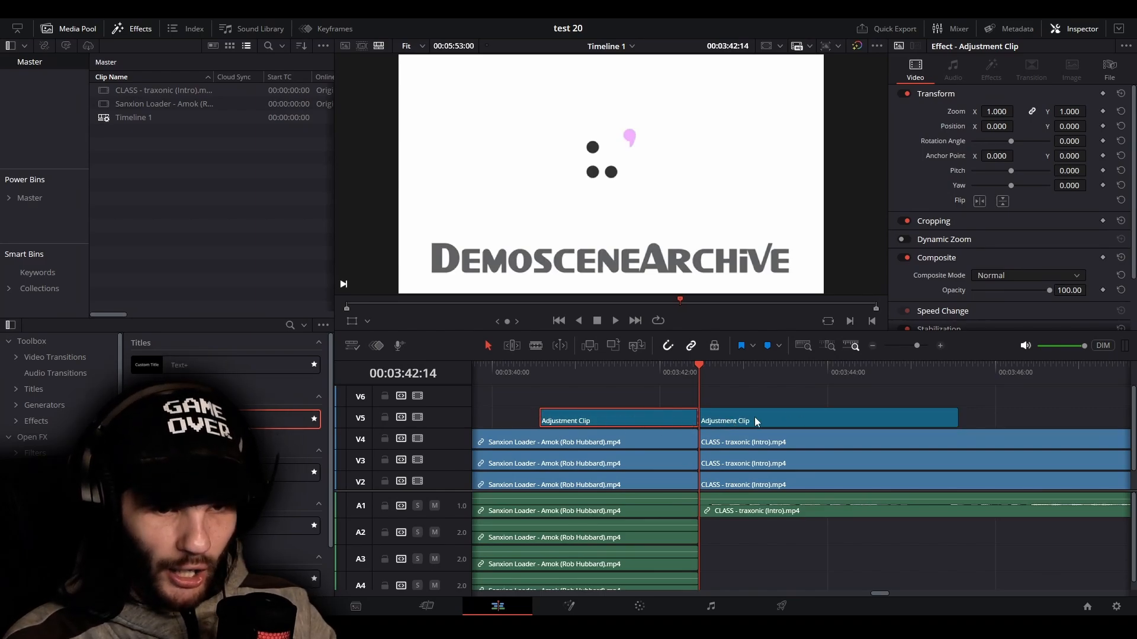
drag(703, 375, 643, 377)
click(708, 400)
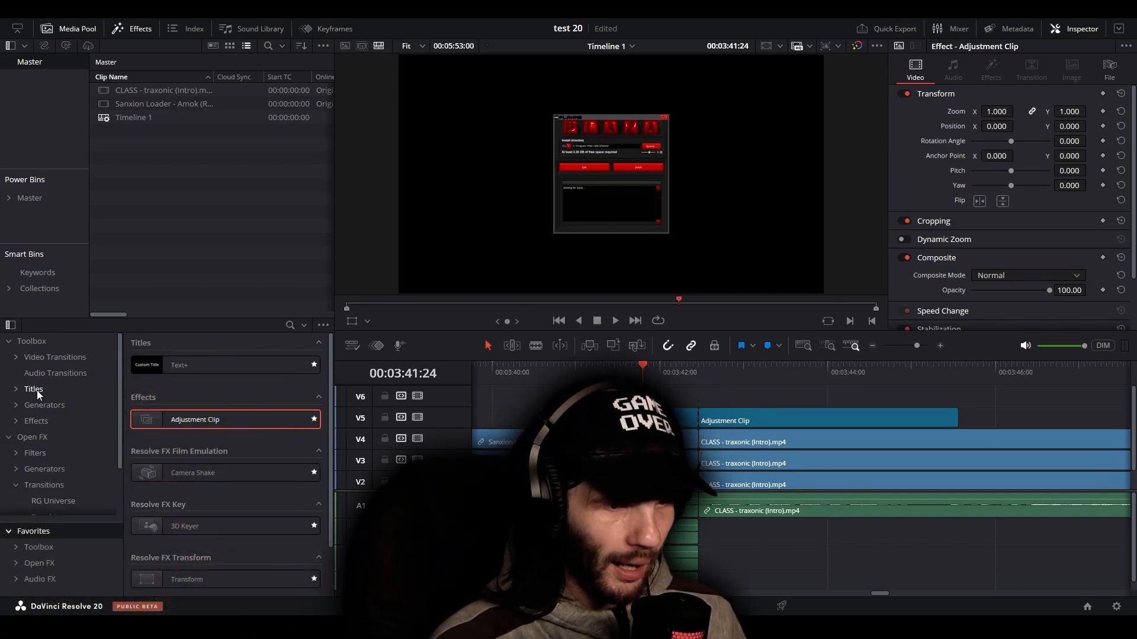
Try to apply the Crash Zoom Fusion transition to the cut between the two adjustment clips on V5, and save the project
scroll(52, 505, down, 1)
click(58, 480)
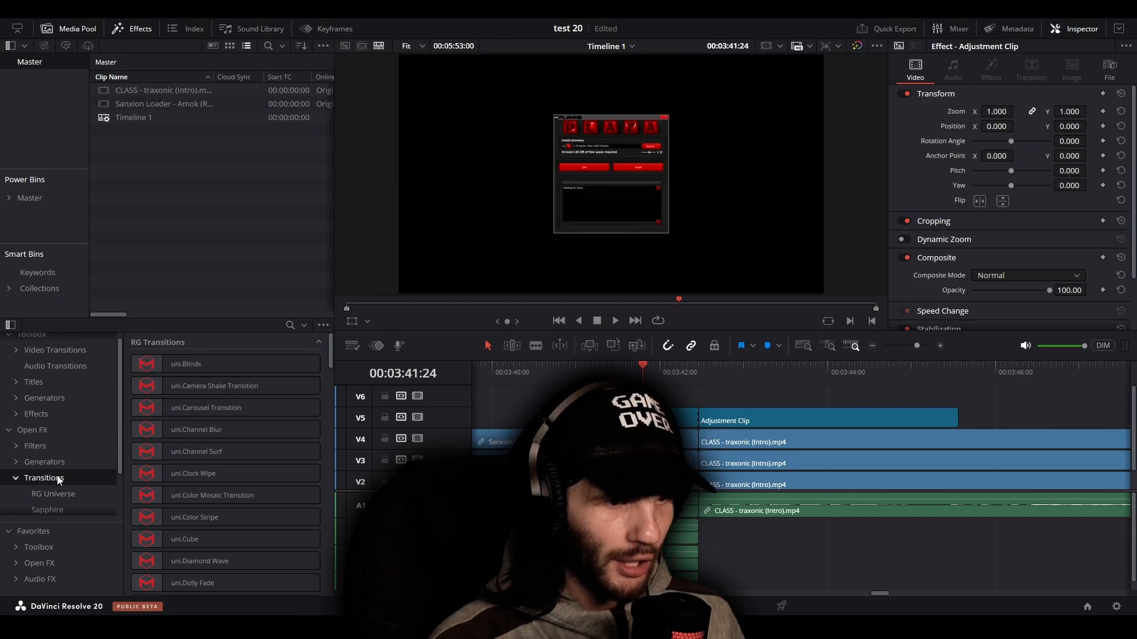
scroll(56, 473, up, 1)
click(53, 357)
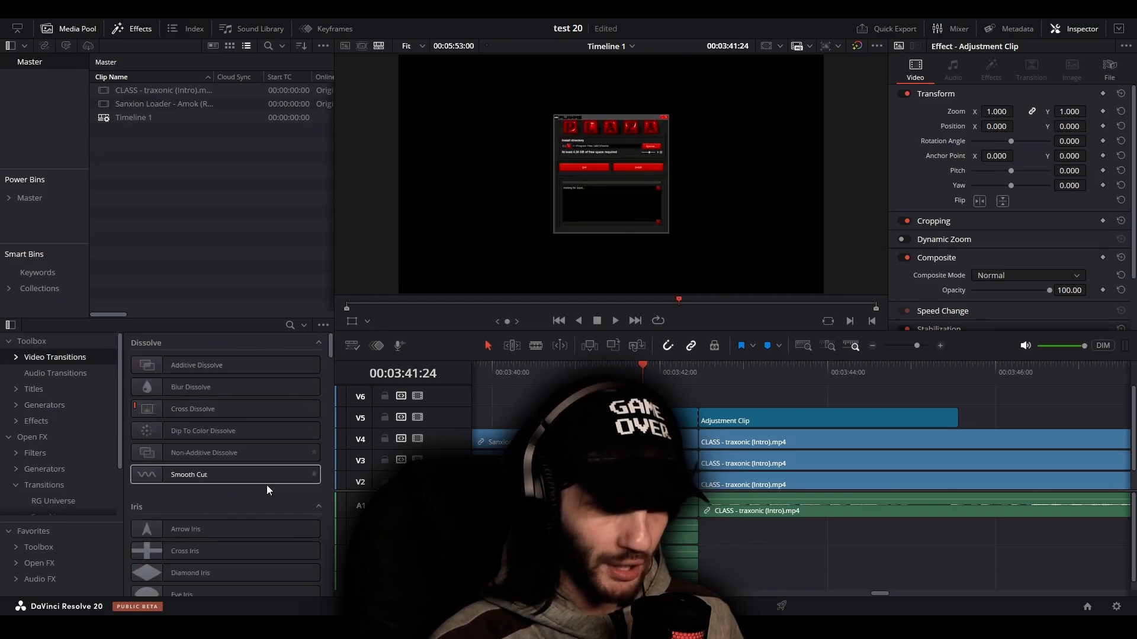
scroll(244, 491, down, 10)
scroll(243, 494, down, 5)
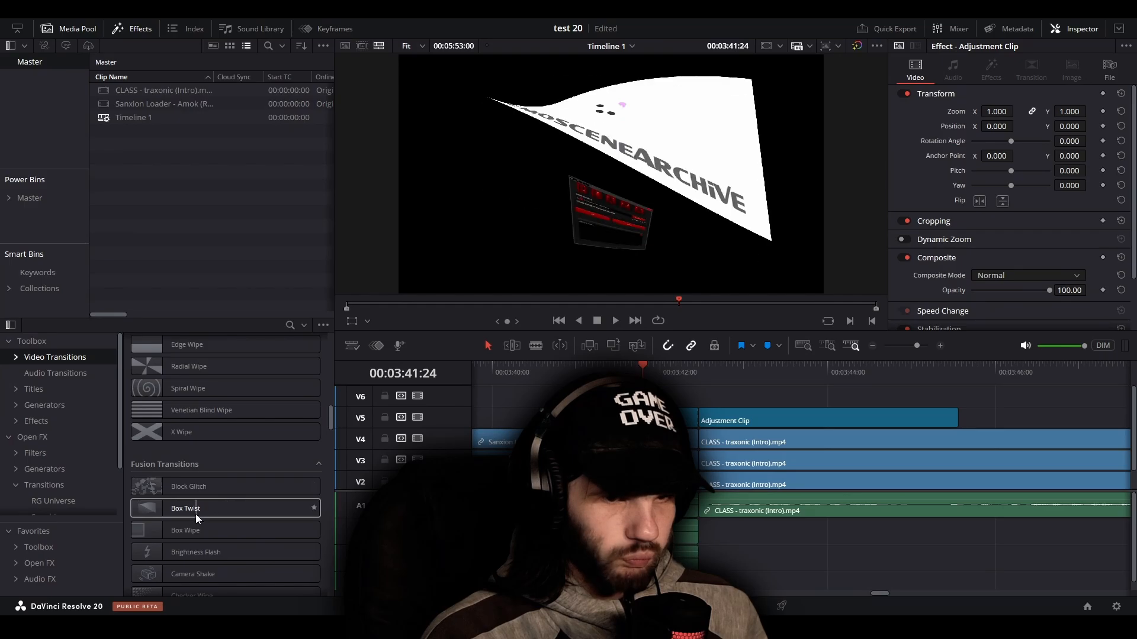
scroll(214, 531, down, 3)
scroll(215, 530, down, 2)
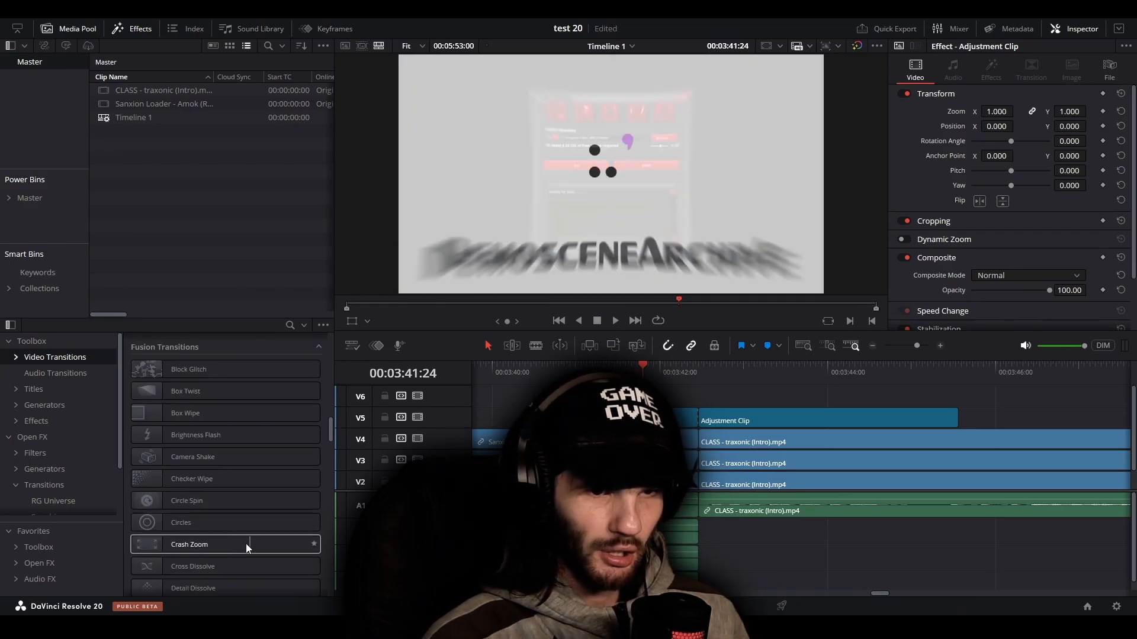
drag(201, 546, 704, 420)
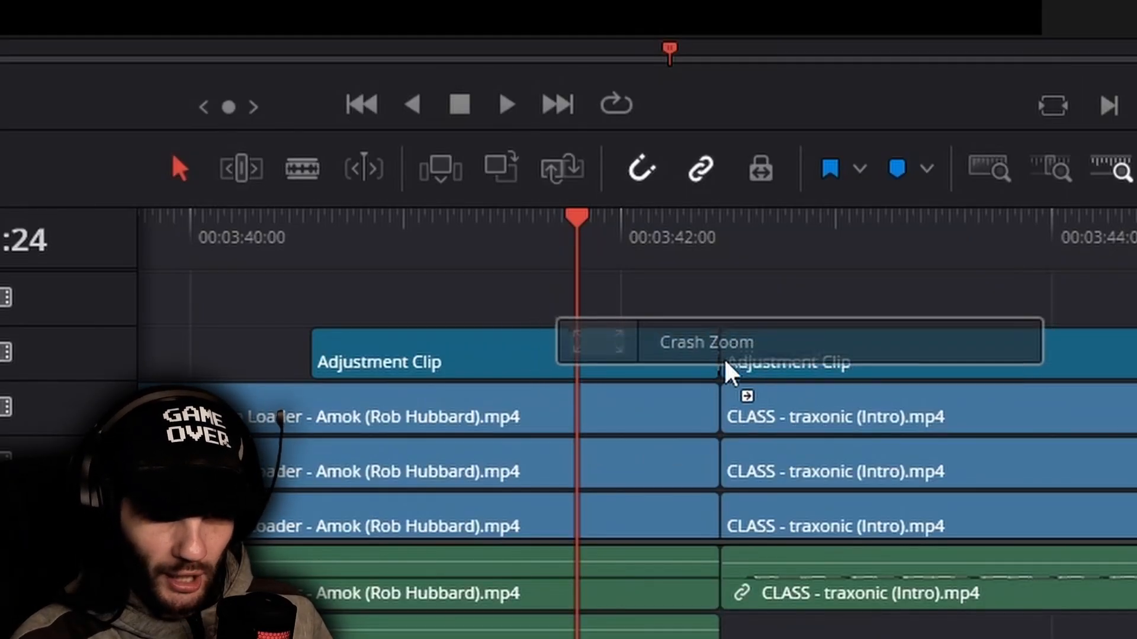
drag(724, 361, 724, 362)
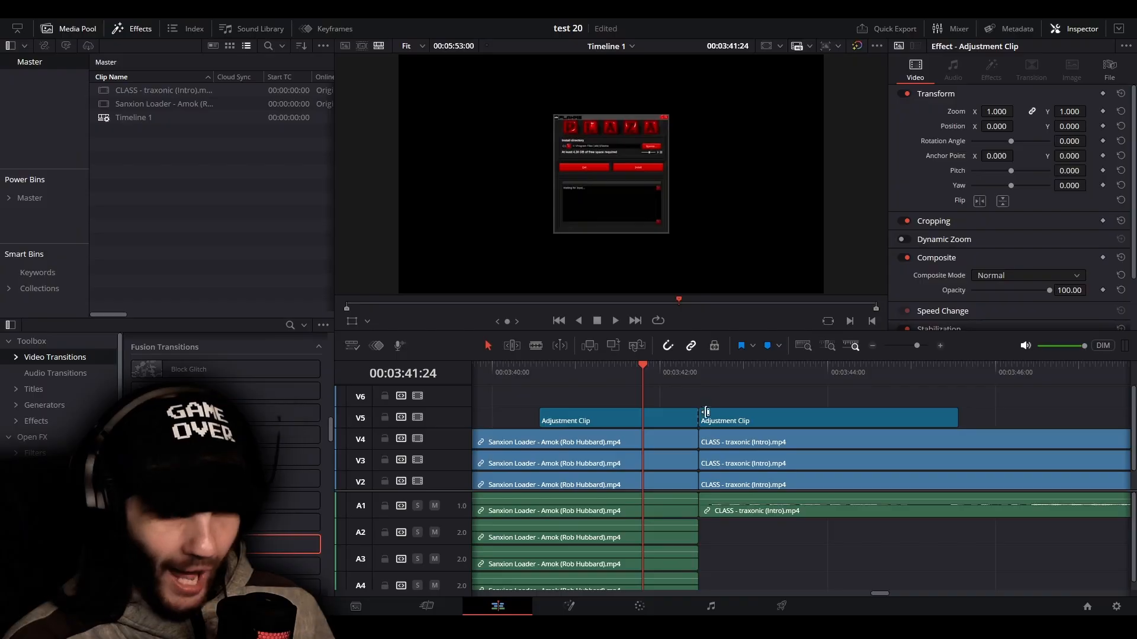
key(ctrl+s)
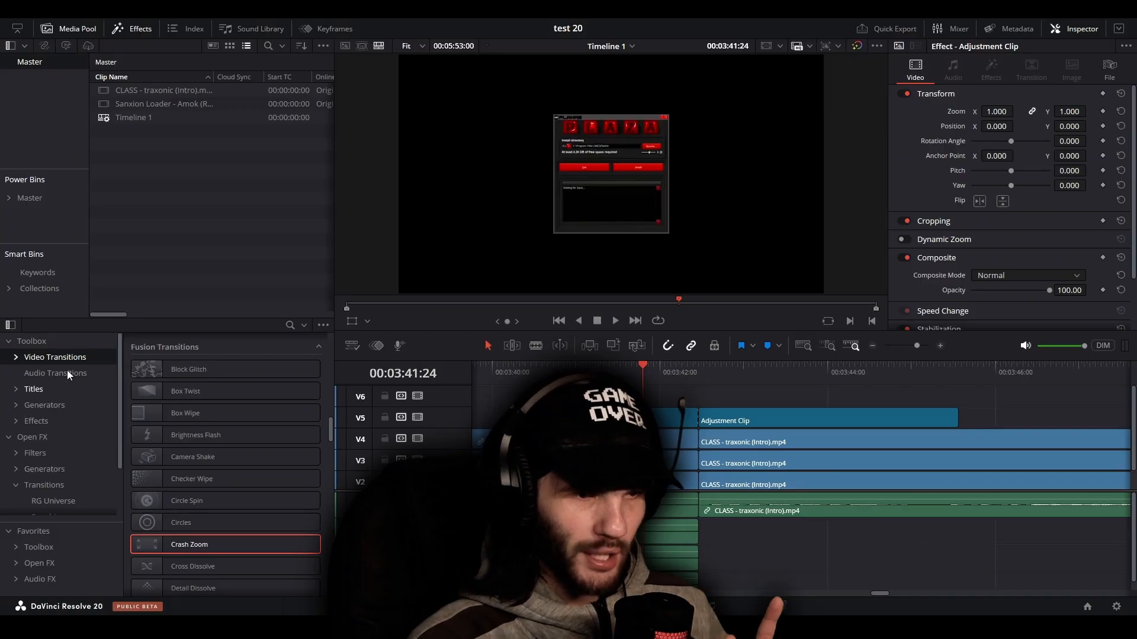
Search the effects library for "transform" and change the search filter option
scroll(153, 354, up, 3)
click(289, 326)
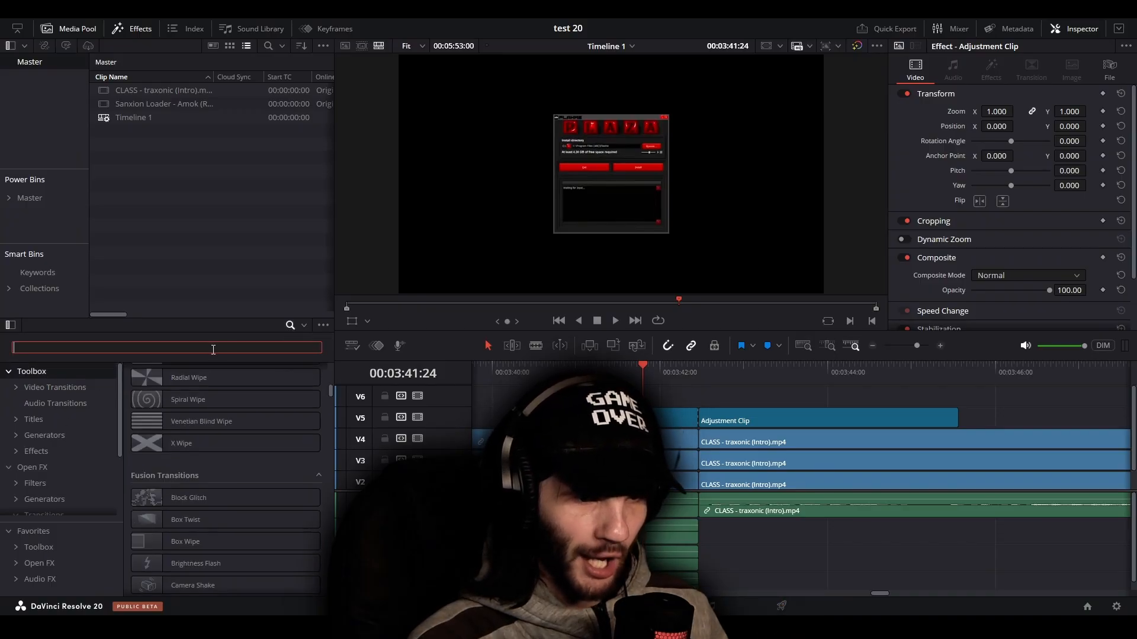
text(trans)
text(ofmr)
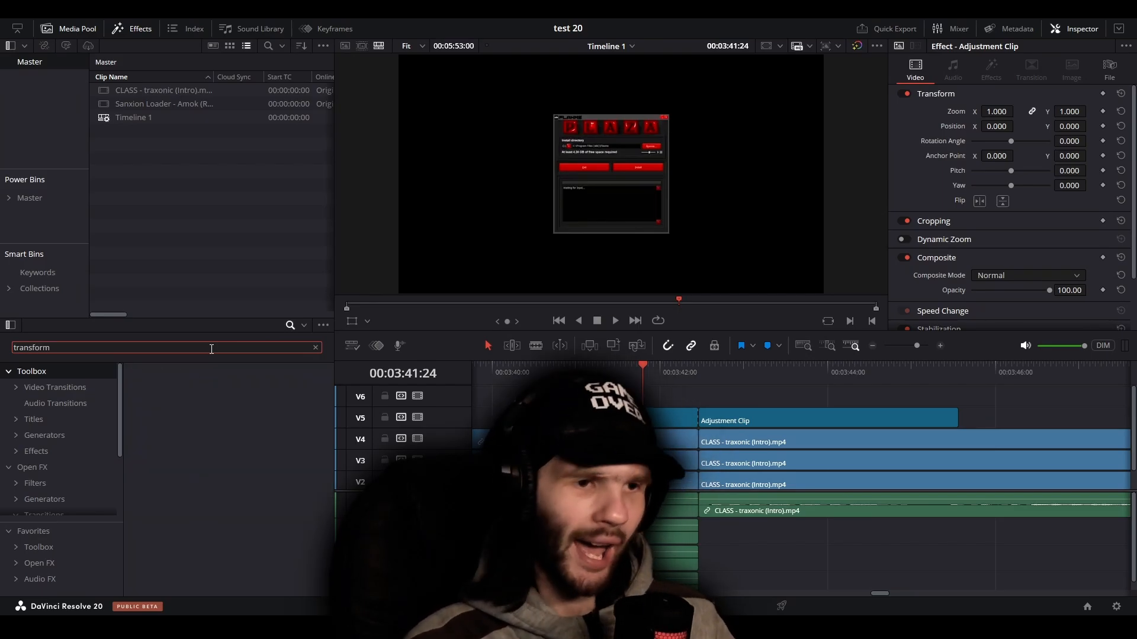
click(251, 424)
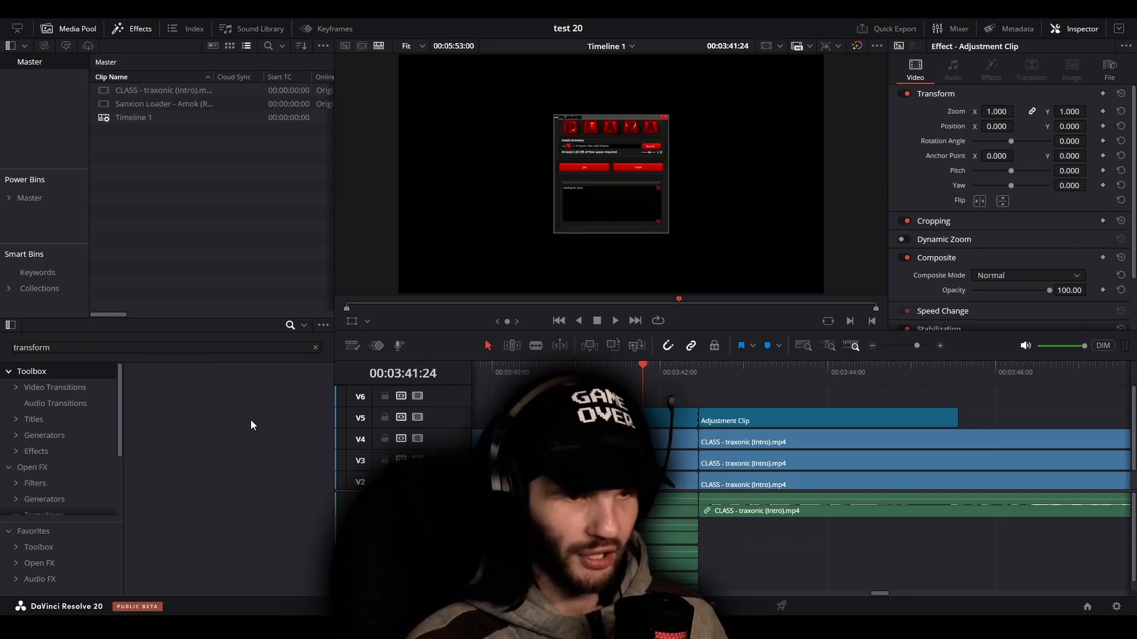
click(303, 329)
click(324, 340)
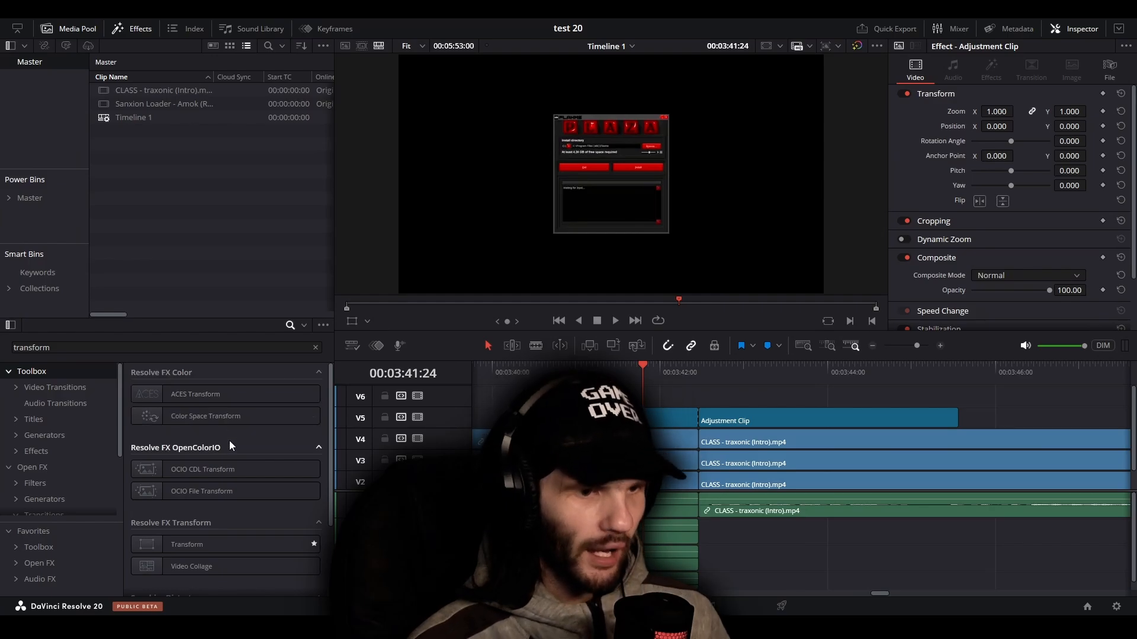
Look through the matching effects and locate Transform in the Resolve FX Transform group
scroll(235, 433, down, 1)
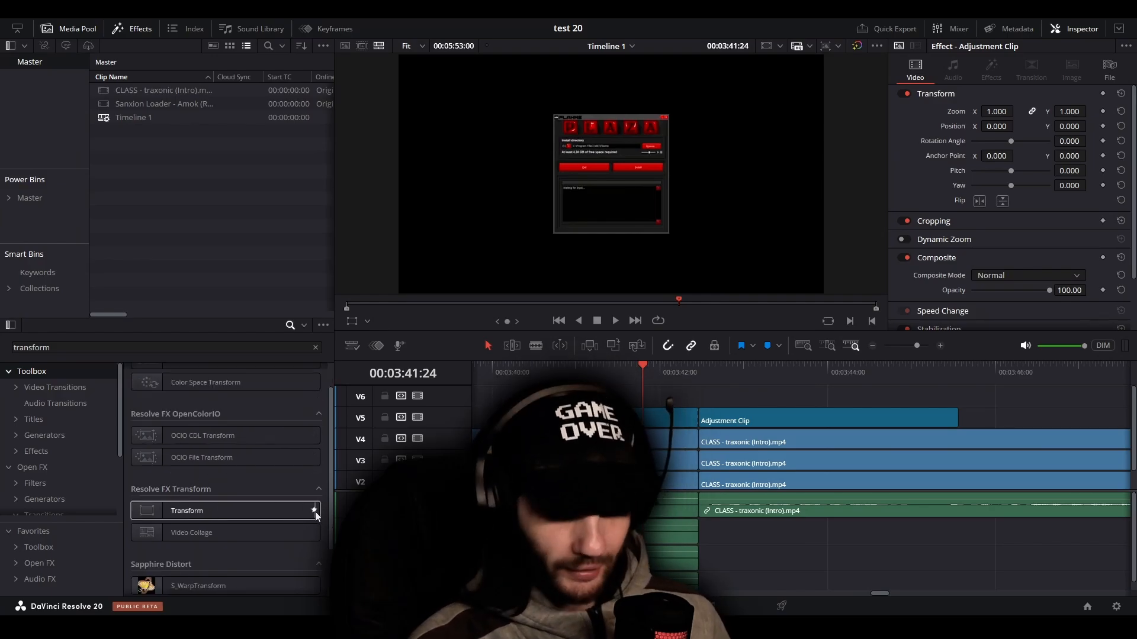
scroll(208, 471, up, 1)
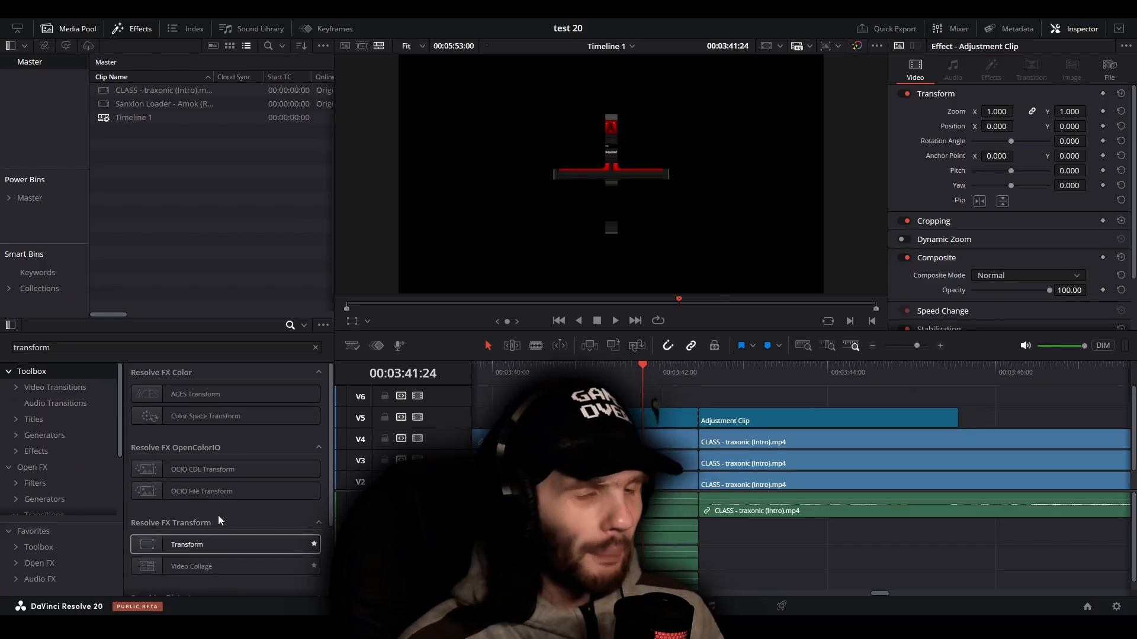
scroll(221, 509, down, 1)
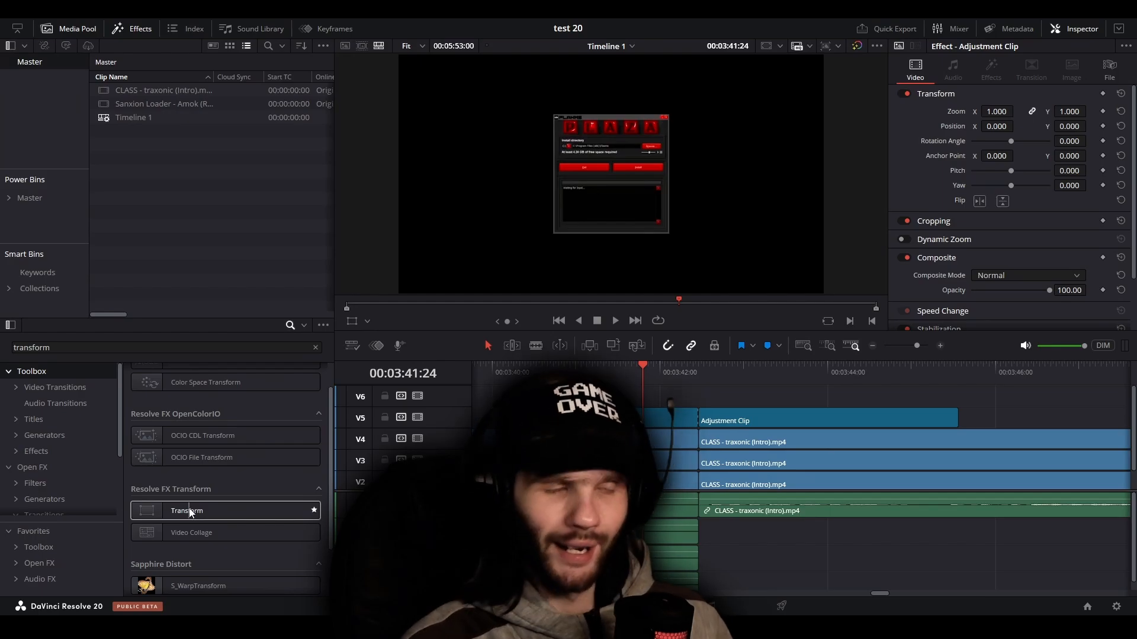
Apply the Transform effect to the first adjustment clip on V5 and compare its controls with the clip's video settings
drag(188, 510, 628, 419)
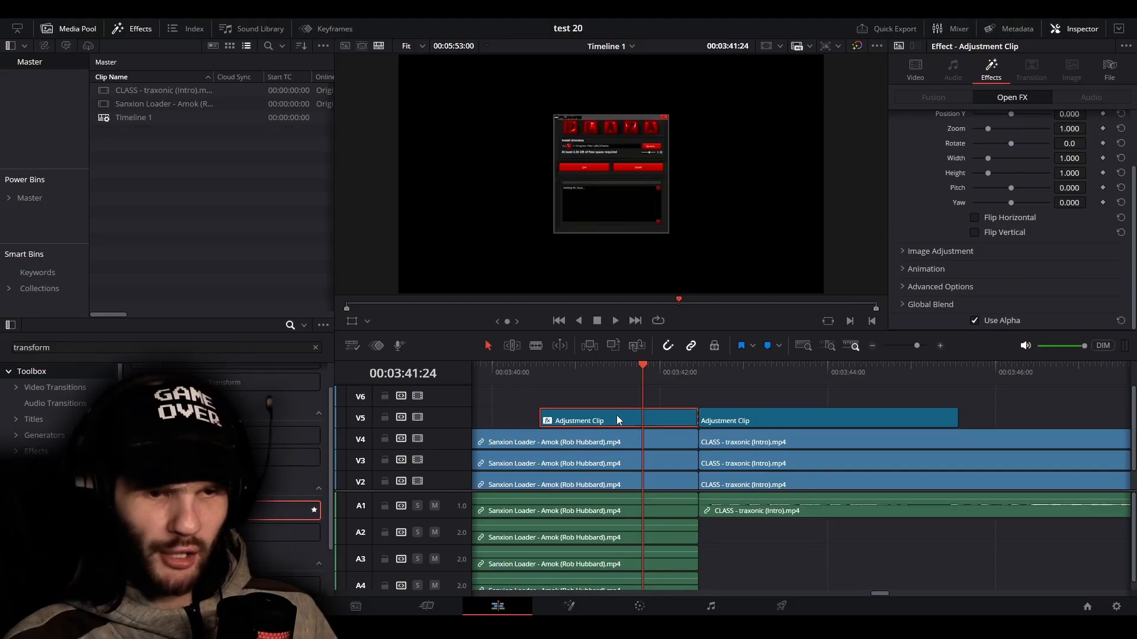
click(915, 70)
scroll(911, 224, down, 2)
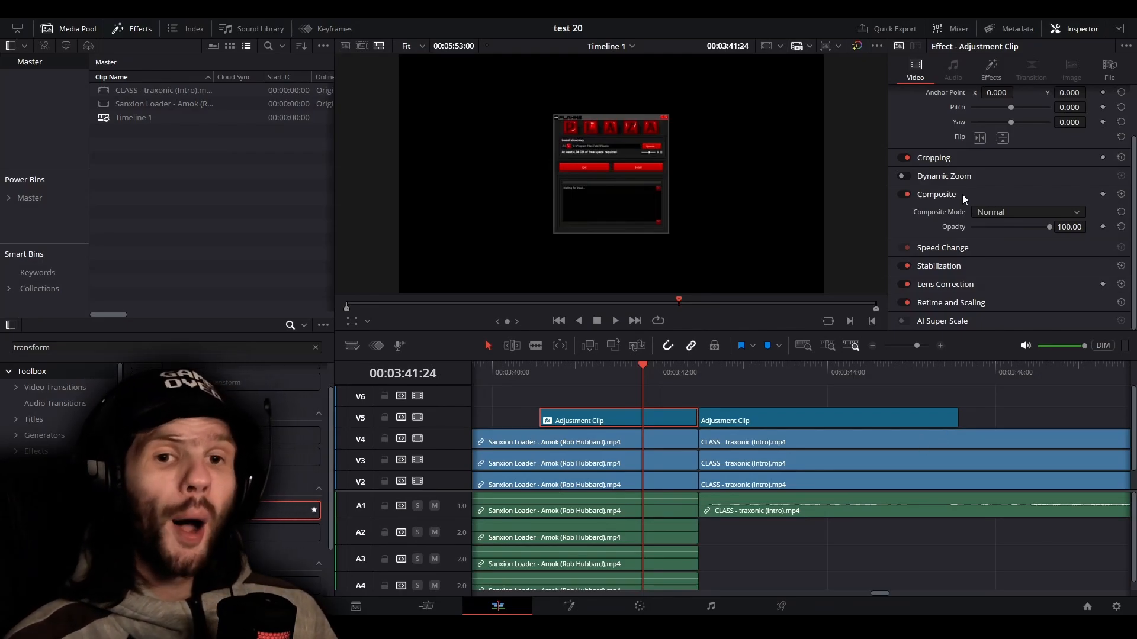
click(990, 69)
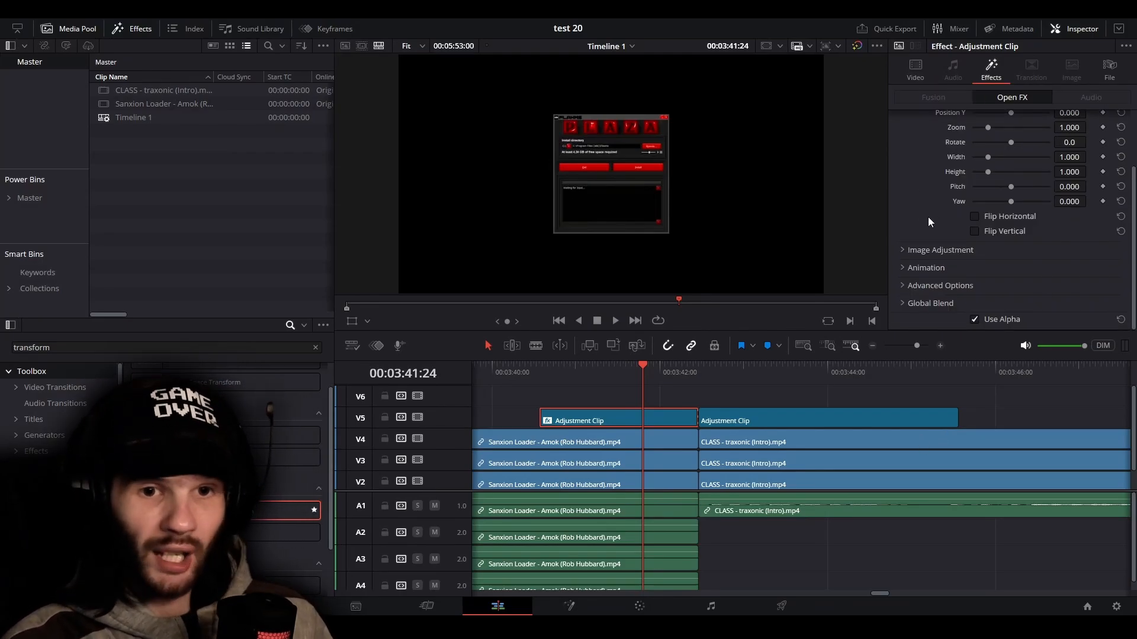
scroll(928, 217, up, 3)
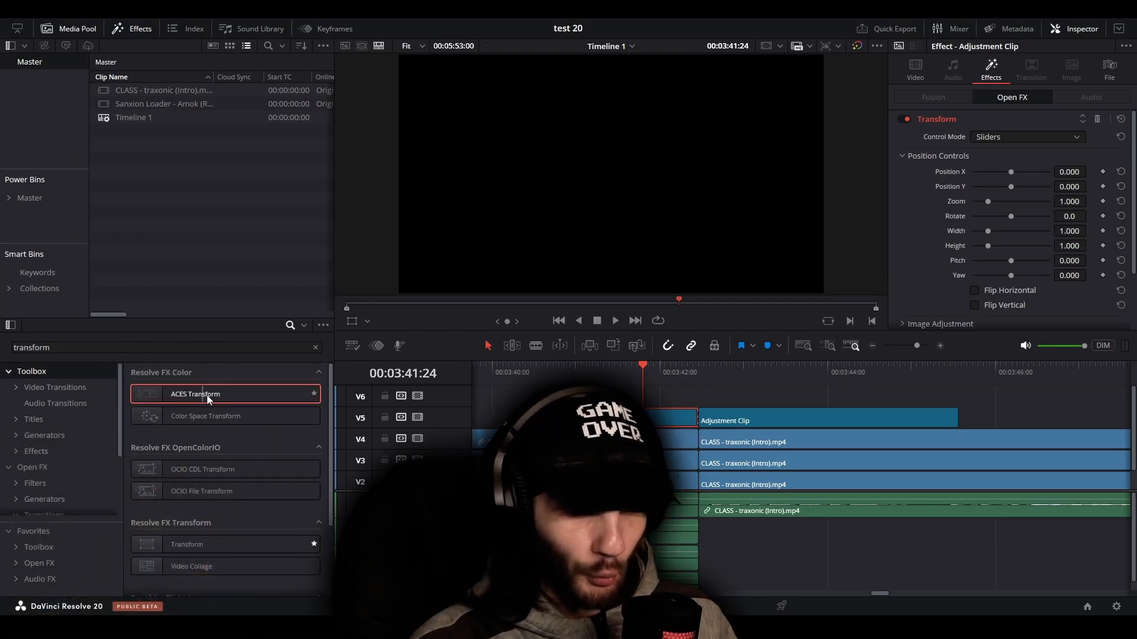
Add the ACES Transform effect to the first adjustment clip and set its ACES Version to ACES 1.3
drag(202, 396, 616, 418)
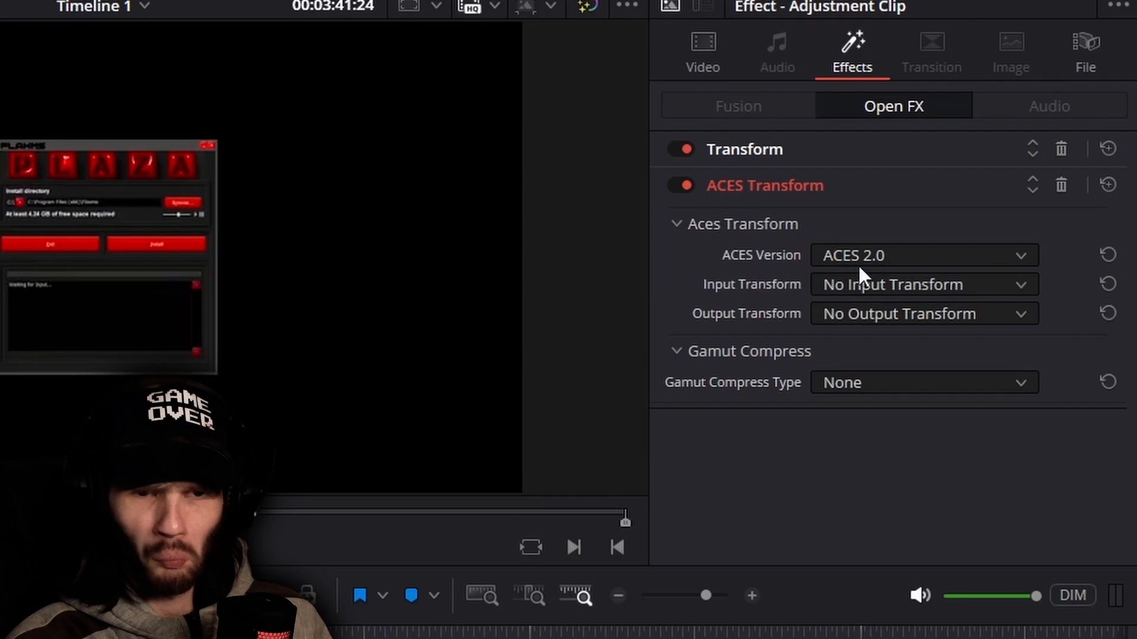
click(866, 256)
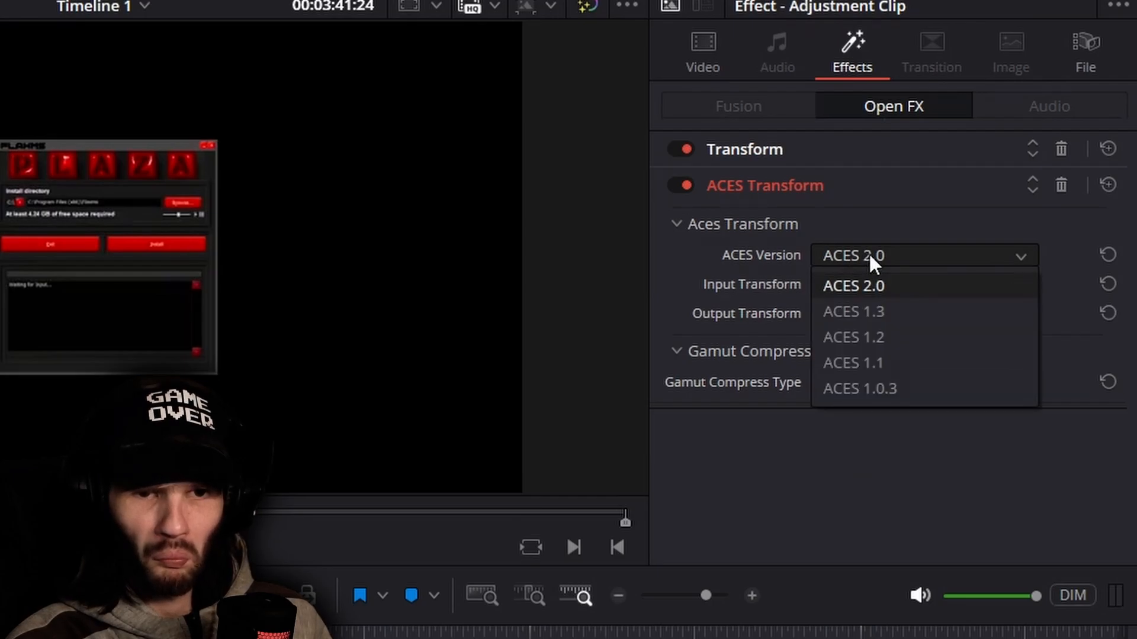
click(875, 301)
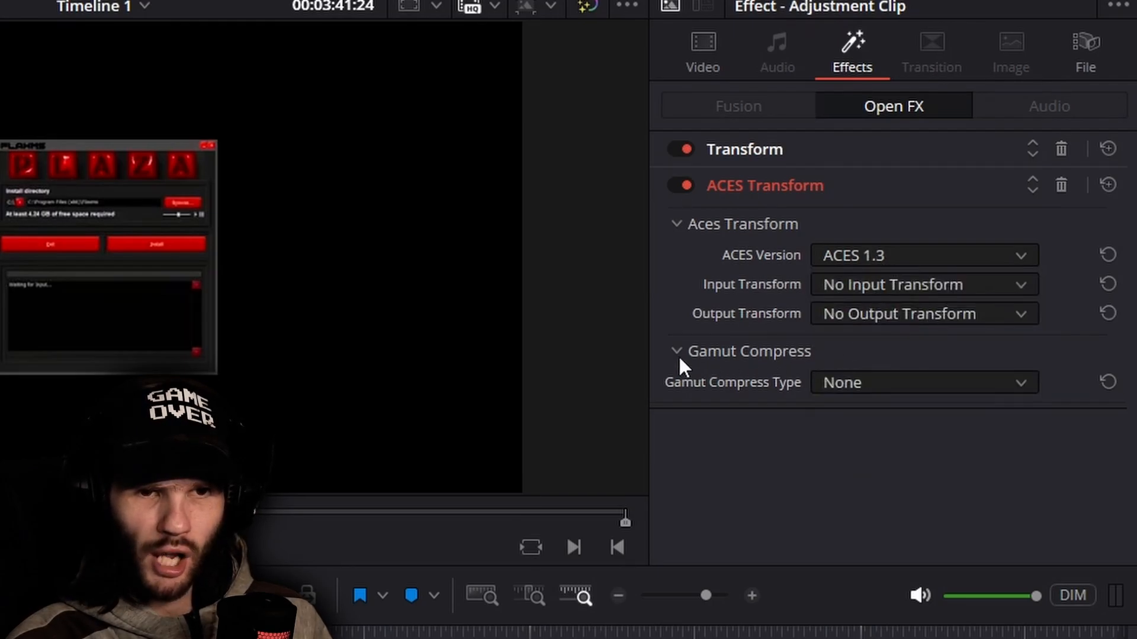
Review the ACES Transform's Input Transform choices and its Gamut Compress Type options
click(916, 286)
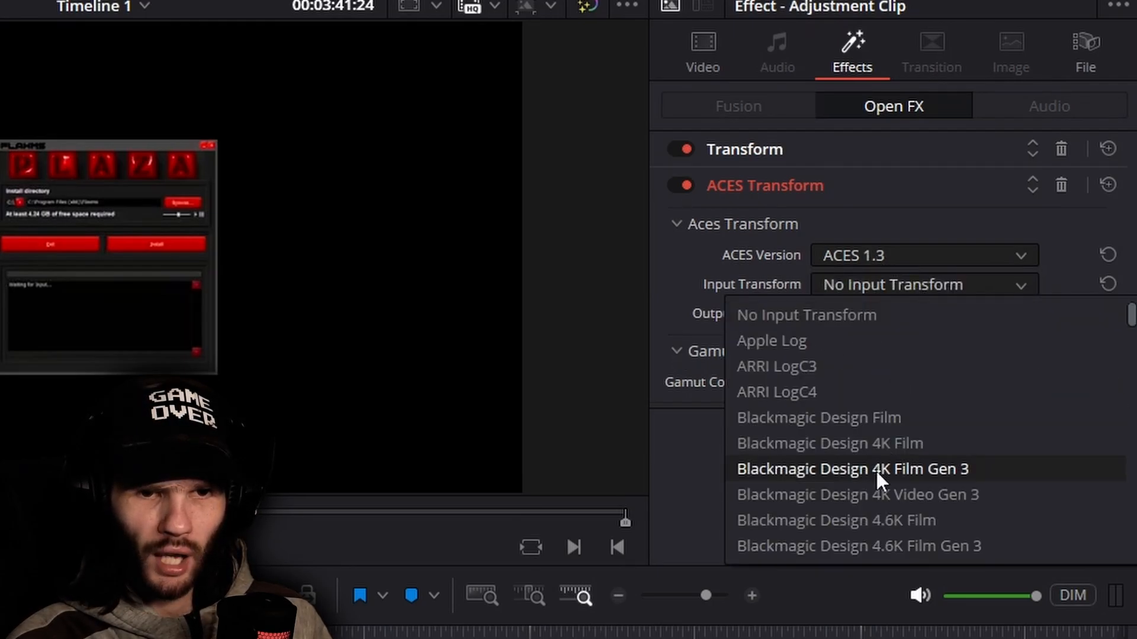
scroll(875, 476, down, 5)
scroll(874, 476, up, 5)
click(836, 233)
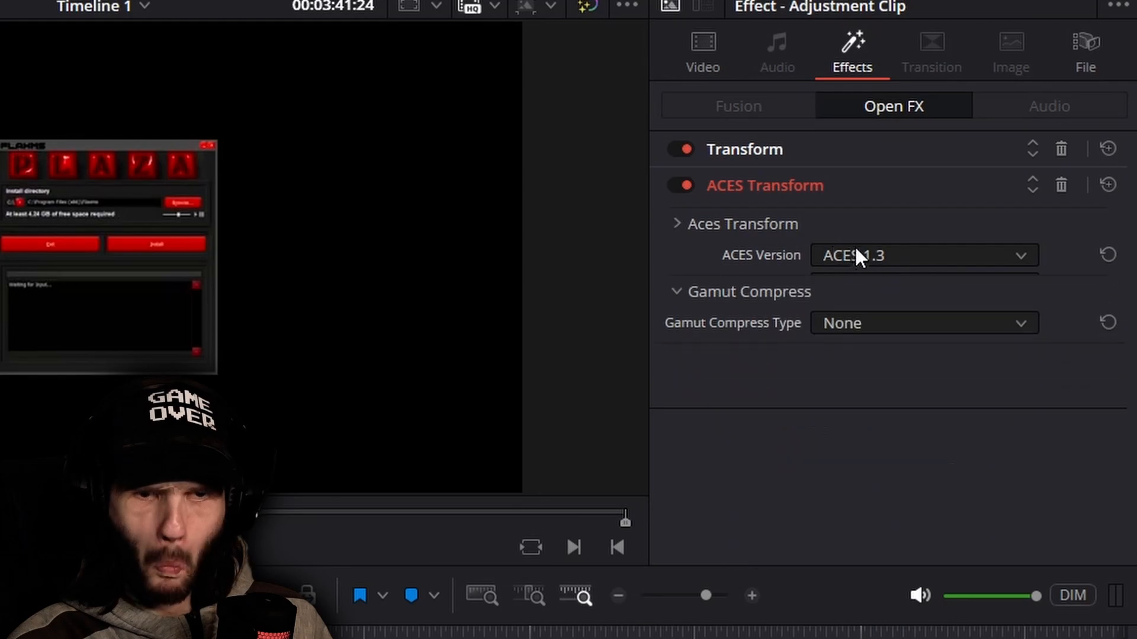
click(866, 225)
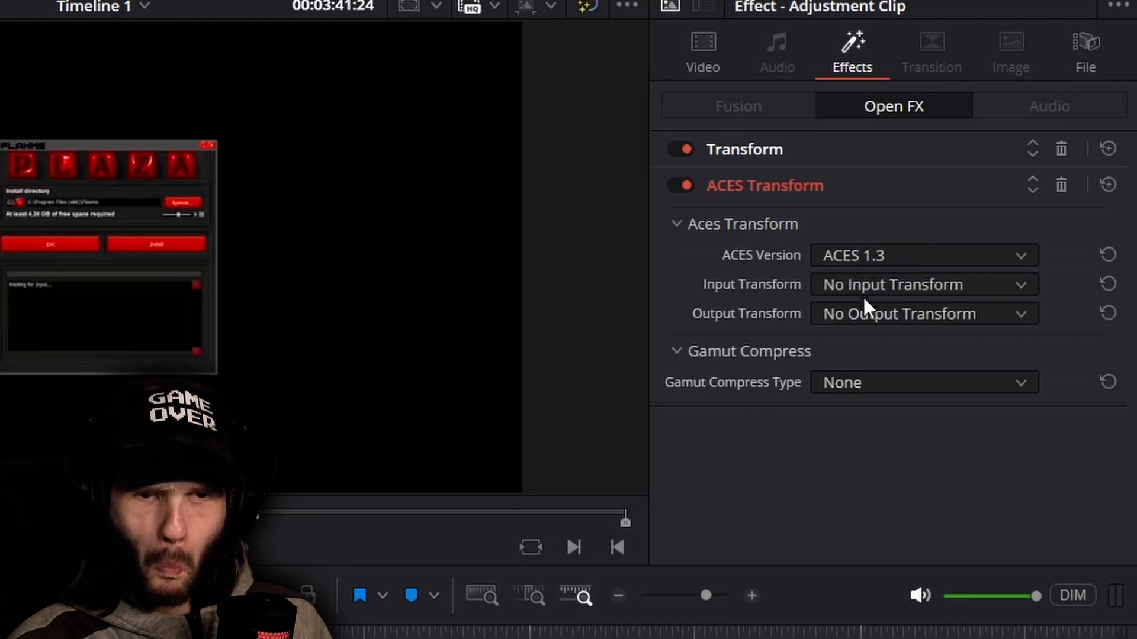
click(865, 382)
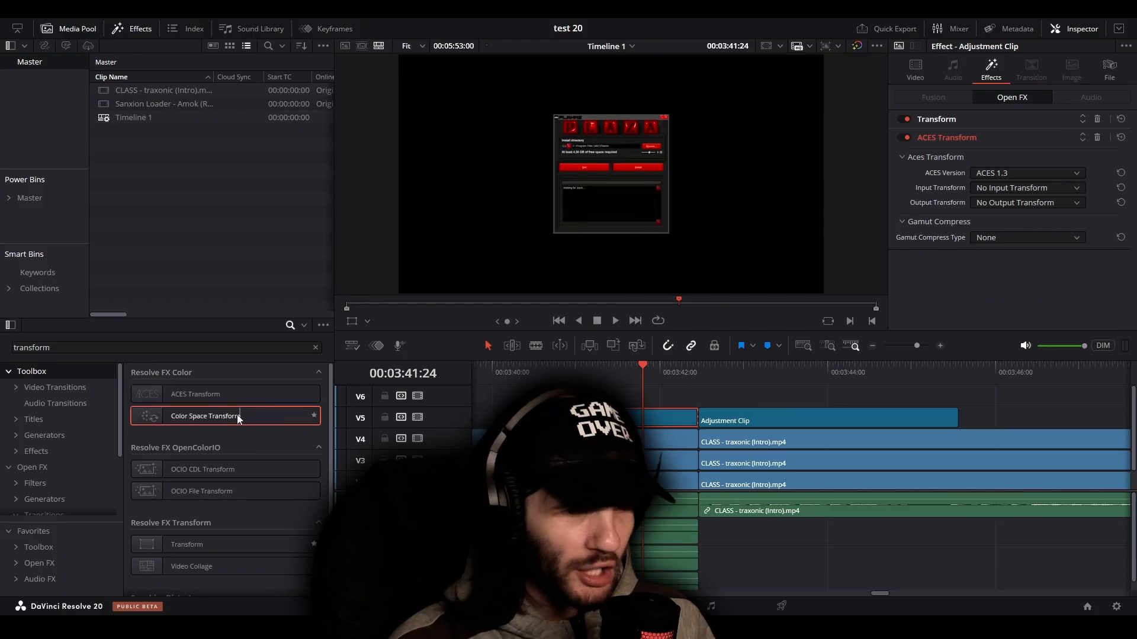
Add the Color Space Transform effect to the first adjustment clip and remove its ACES Transform effect
drag(236, 415, 623, 416)
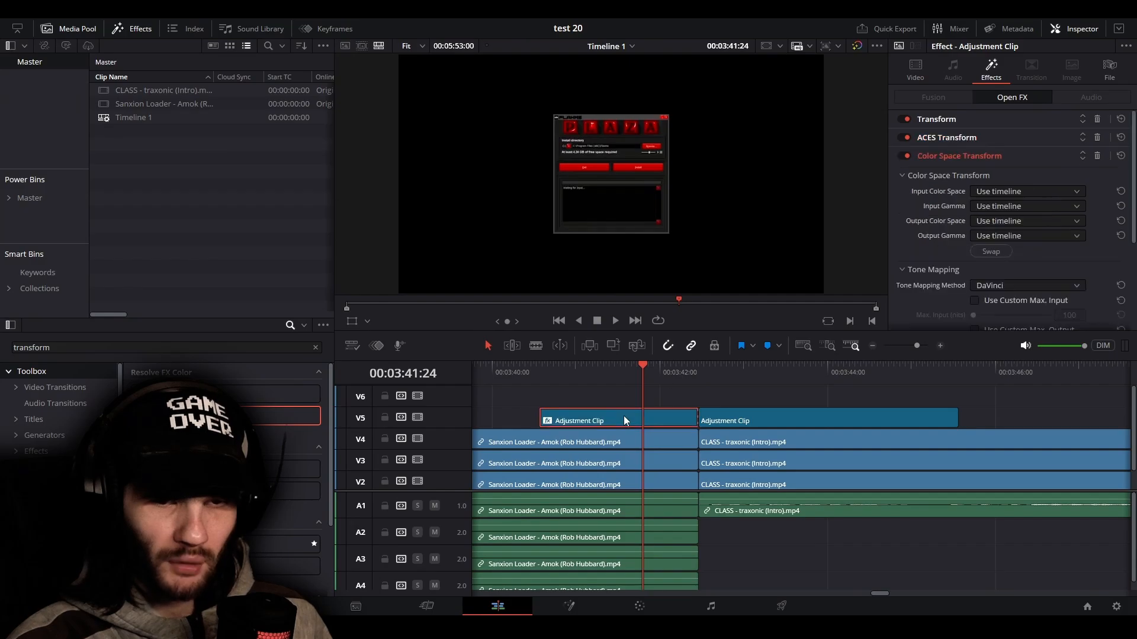
click(1062, 193)
click(1062, 193)
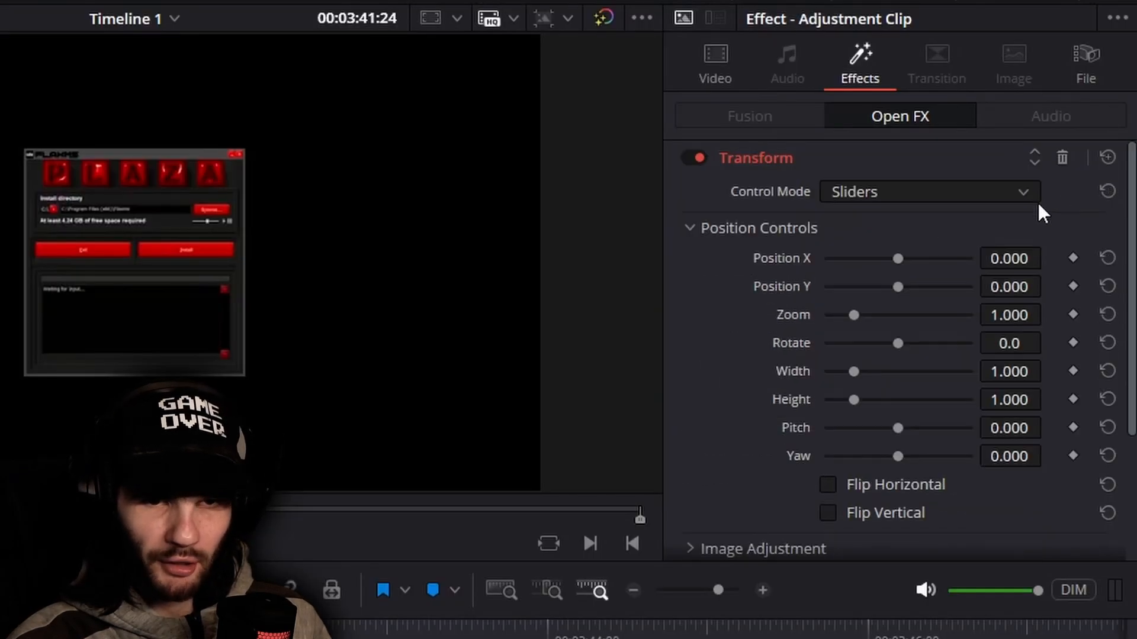
click(829, 166)
click(801, 193)
Set the Color Space Transform's tone mapping Adaptation to 1.00 and review the available tone mapping methods
scroll(752, 361, down, 5)
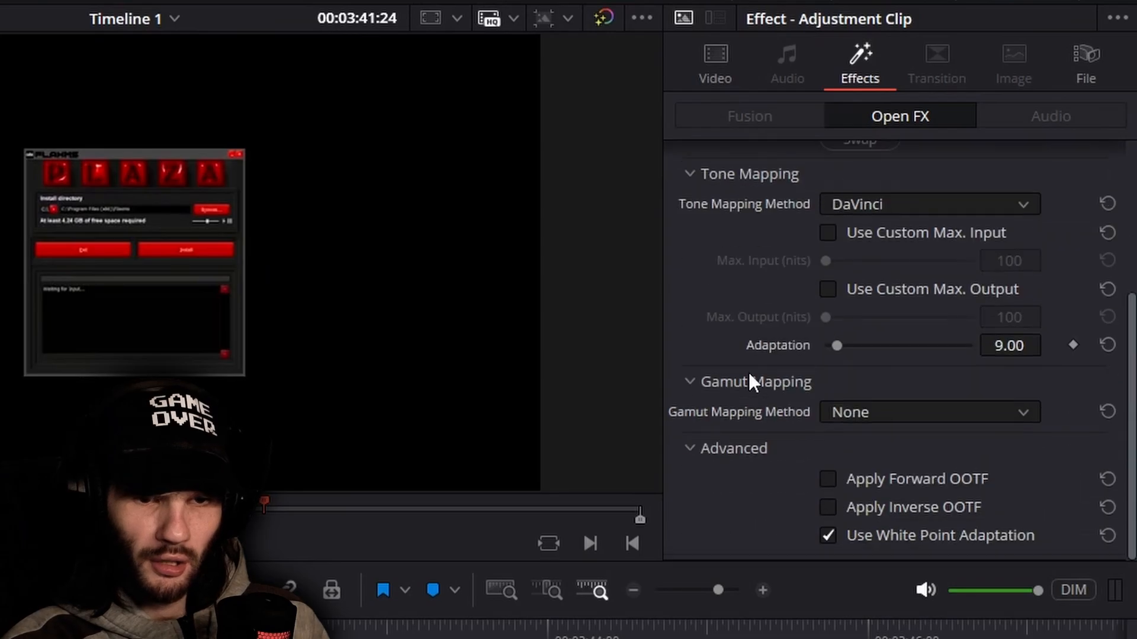
drag(836, 347, 746, 373)
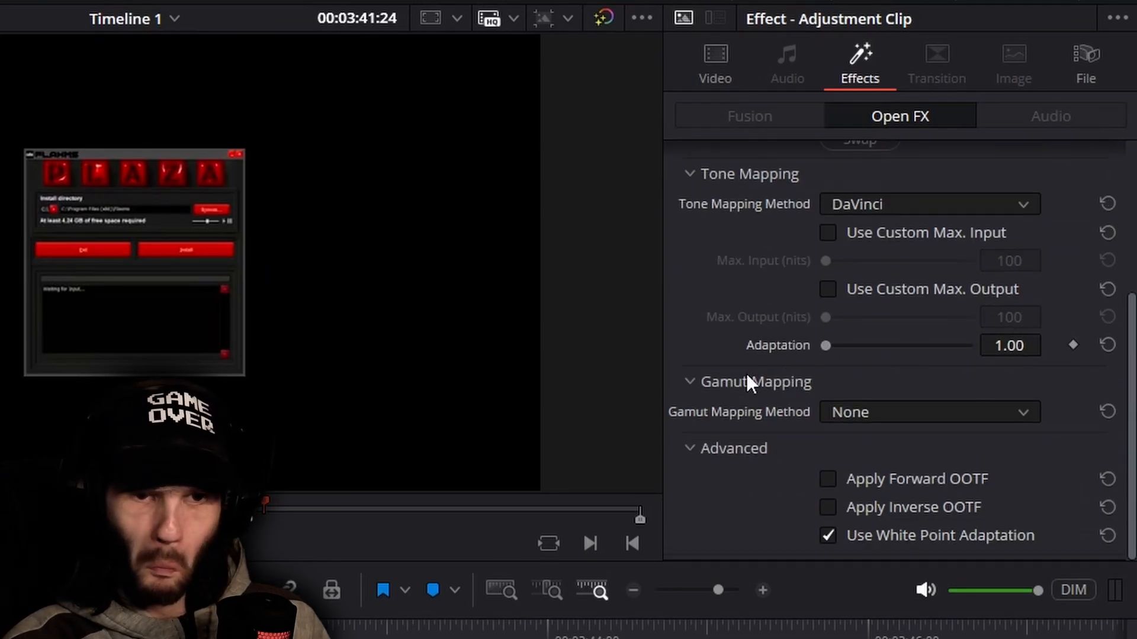
scroll(782, 412, up, 5)
scroll(781, 412, down, 5)
scroll(782, 412, up, 5)
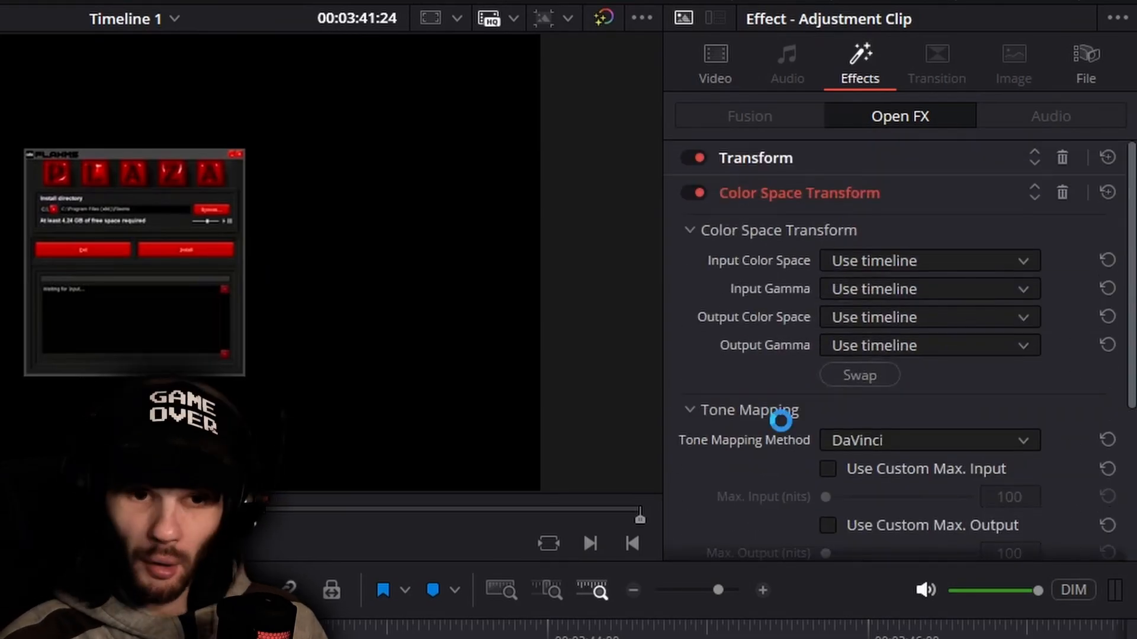
scroll(782, 412, down, 5)
scroll(782, 412, up, 5)
click(861, 443)
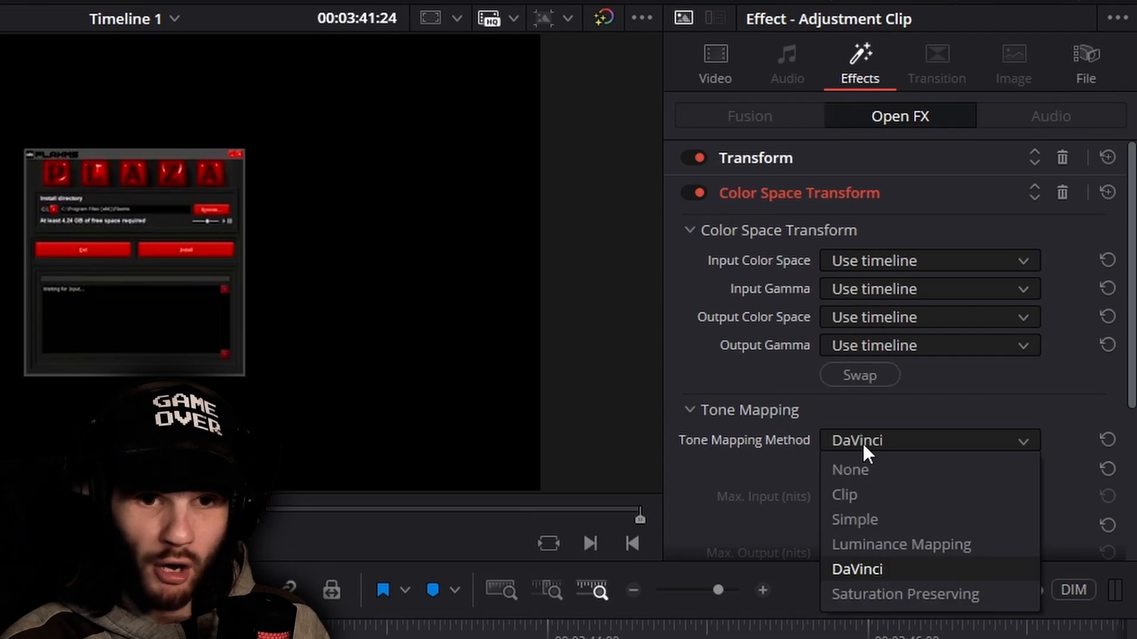
click(862, 443)
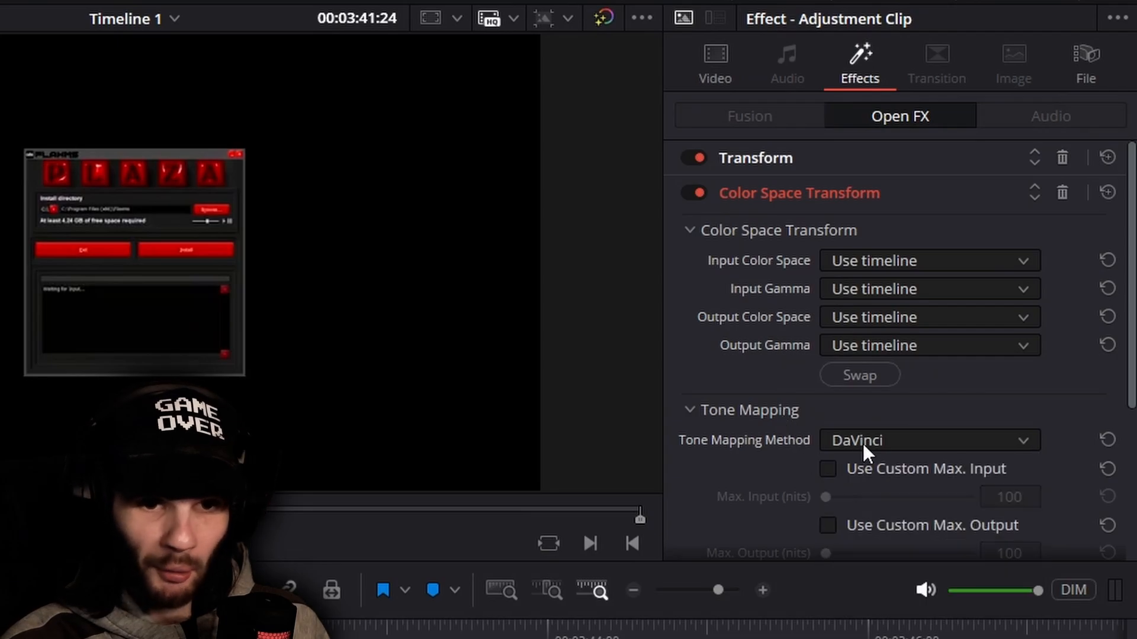
Delete the Color Space Transform effect and review the remaining Transform effect and the clip's video settings
click(1055, 193)
scroll(939, 194, down, 3)
scroll(932, 221, up, 3)
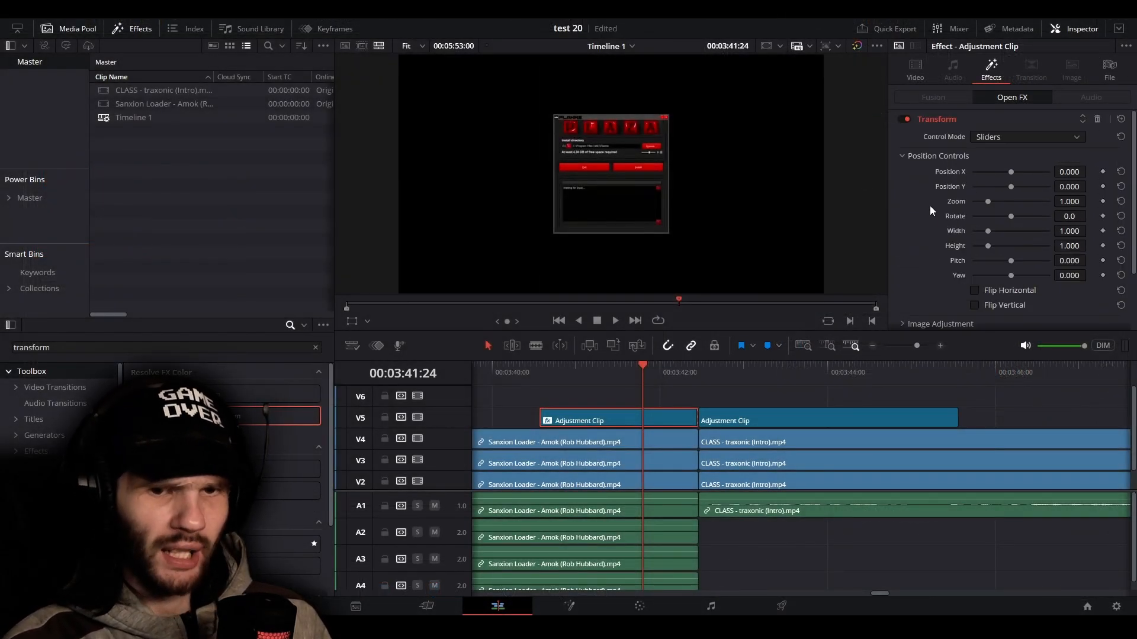
scroll(918, 253, down, 2)
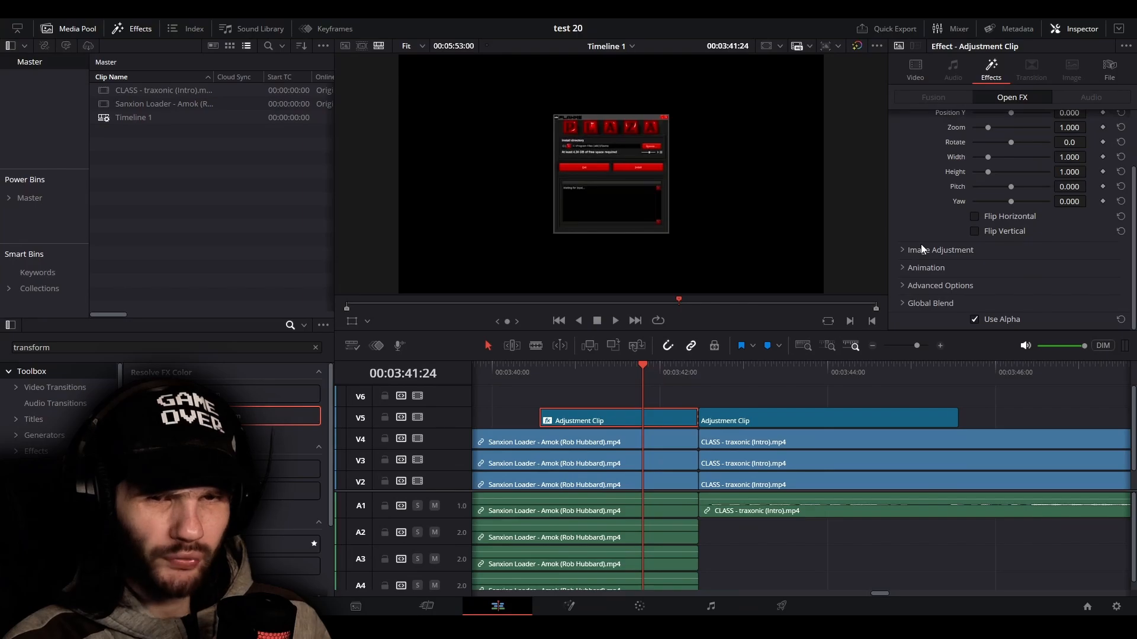
click(915, 69)
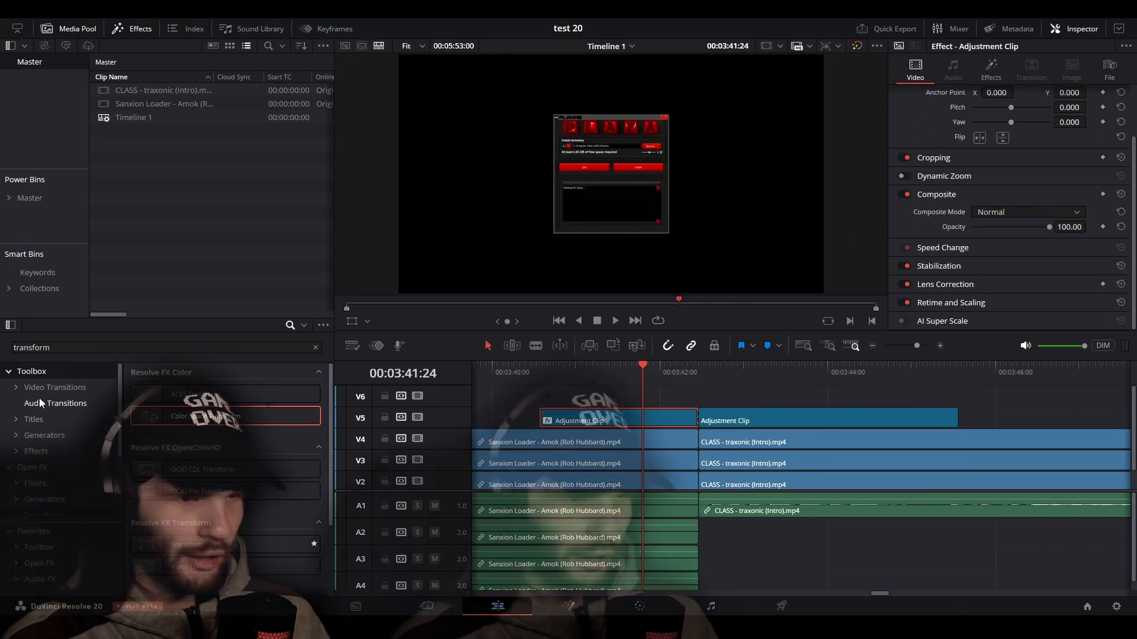
Search the effects library for "composite" and deselect the adjustment clip
click(59, 351)
key(ctrl+a)
text(co)
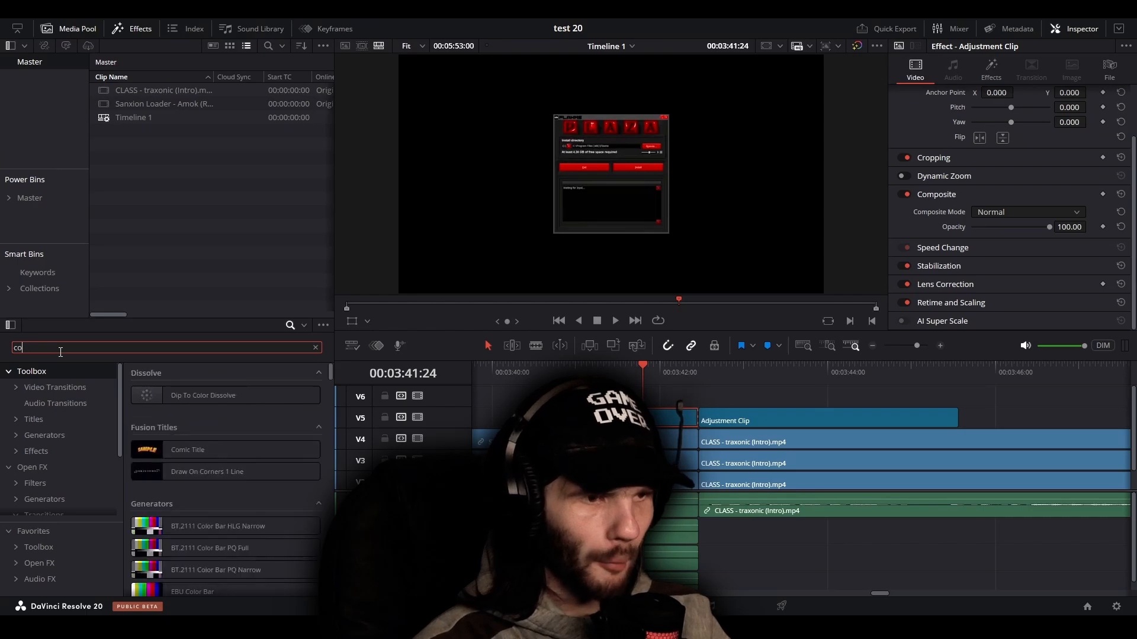
text(mposite)
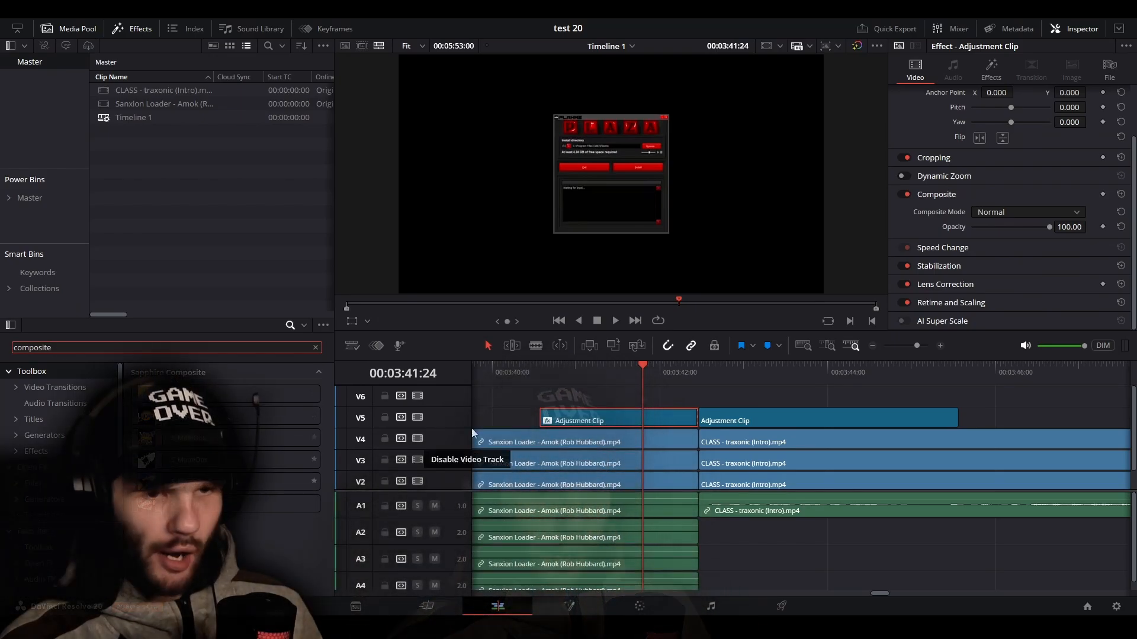
click(604, 403)
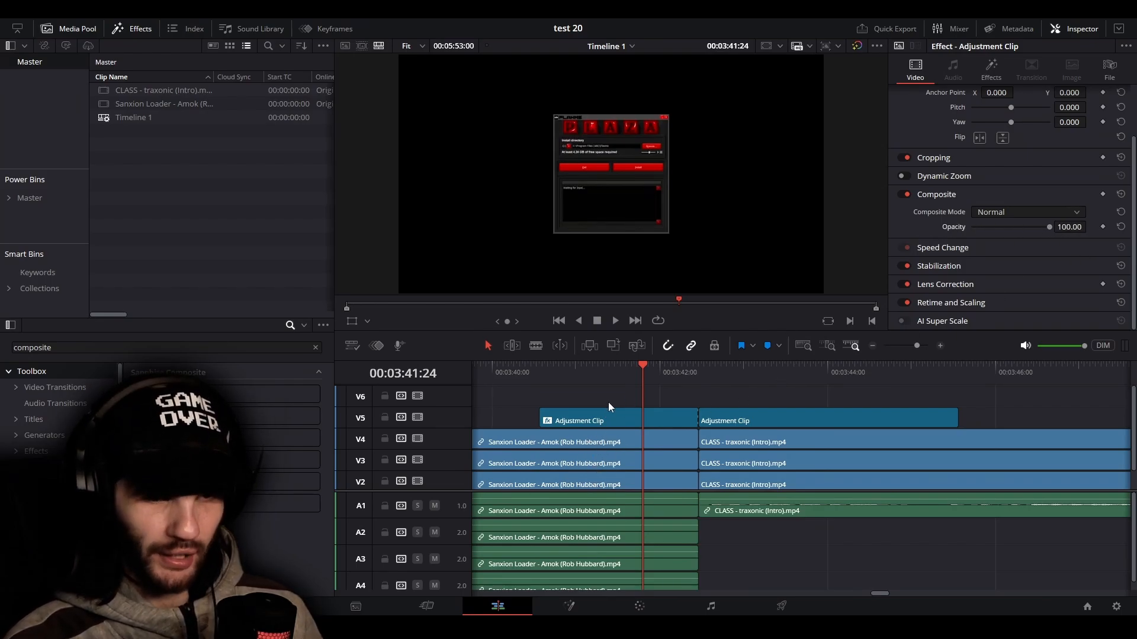
Split the Sanxion Loader clips on all tracks at 00:03:37:26 and again just before the first adjustment clip
drag(629, 373, 539, 408)
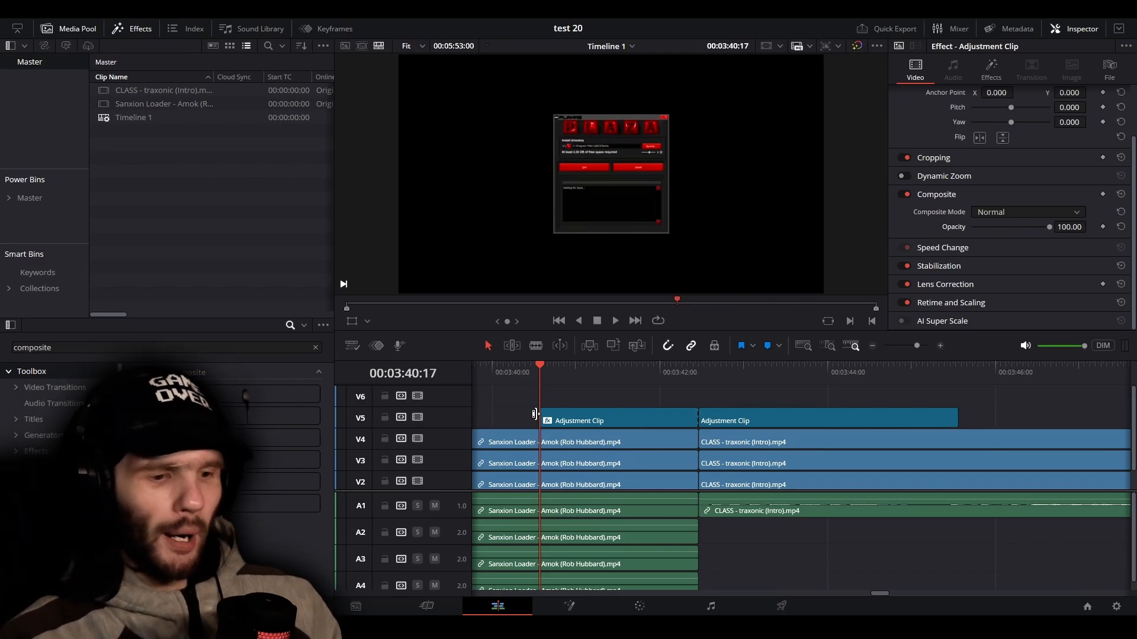
scroll(656, 455, down, 3)
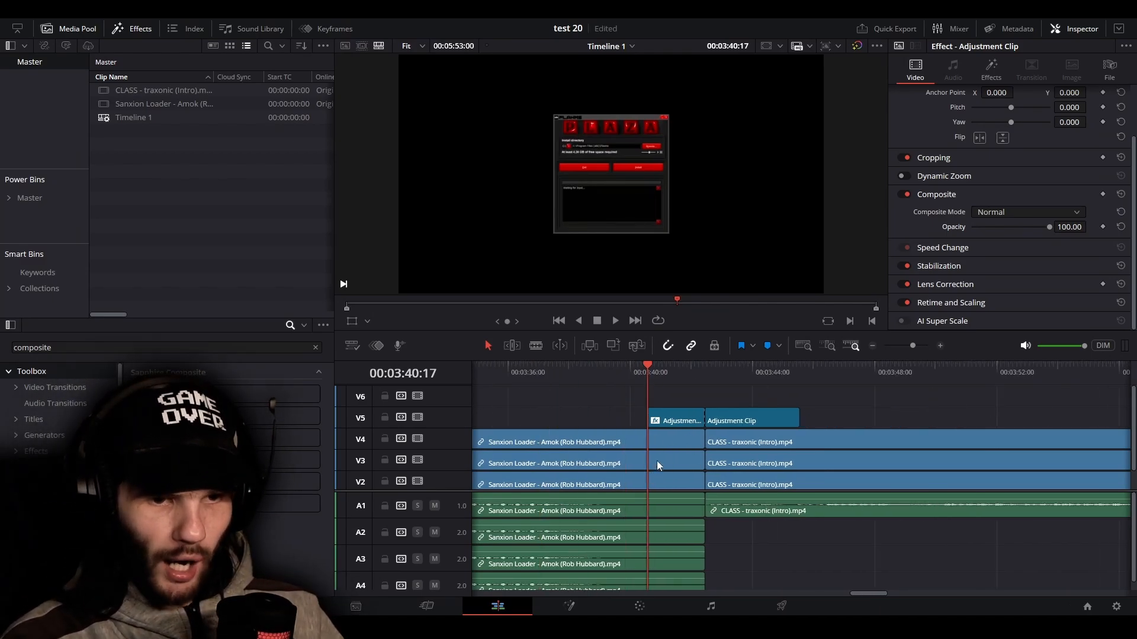
scroll(657, 465, down, 1)
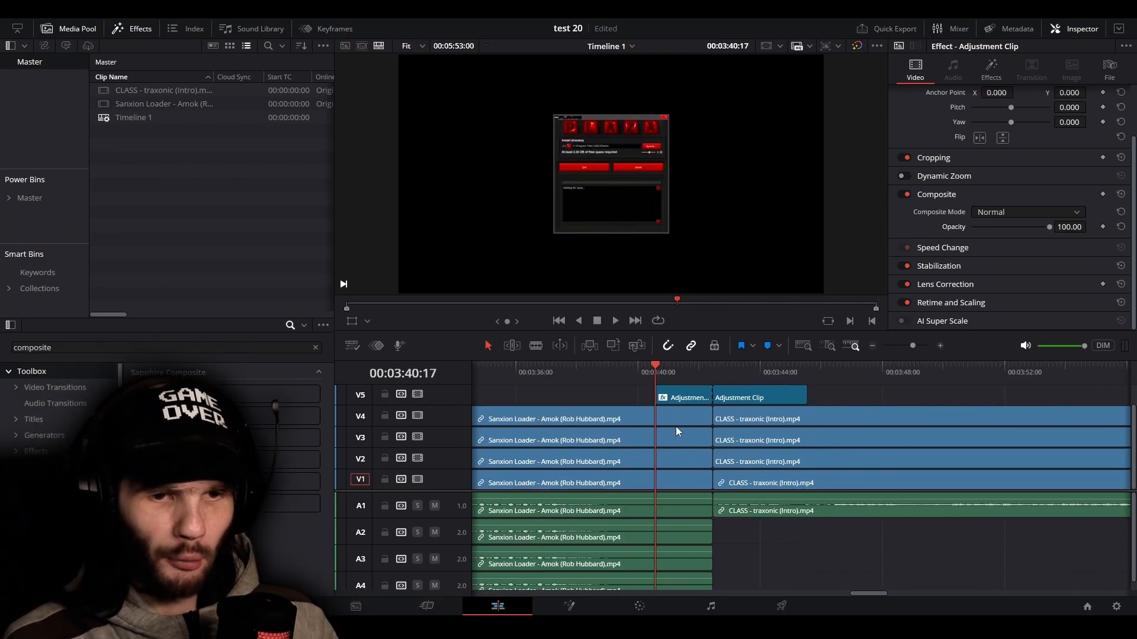
drag(619, 383, 644, 380)
key(ctrl+b)
key(ctrl+b)
key(Up)
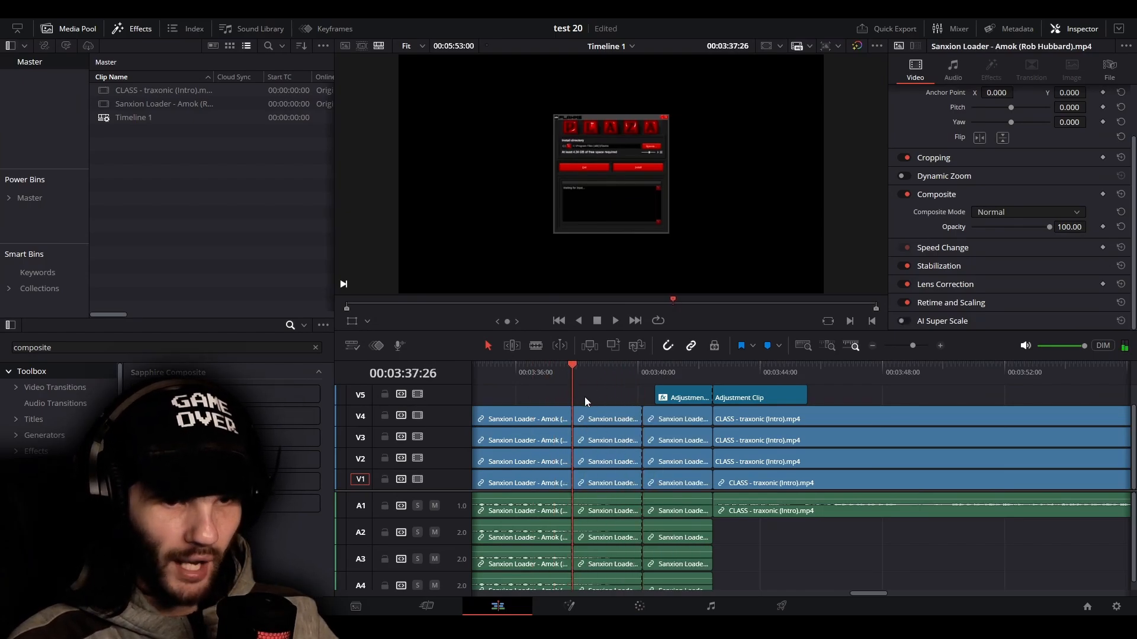
Combine the short middle Sanxion Loader segments on all tracks into Compound Clip 1, and undo the compound clip
drag(609, 446, 616, 476)
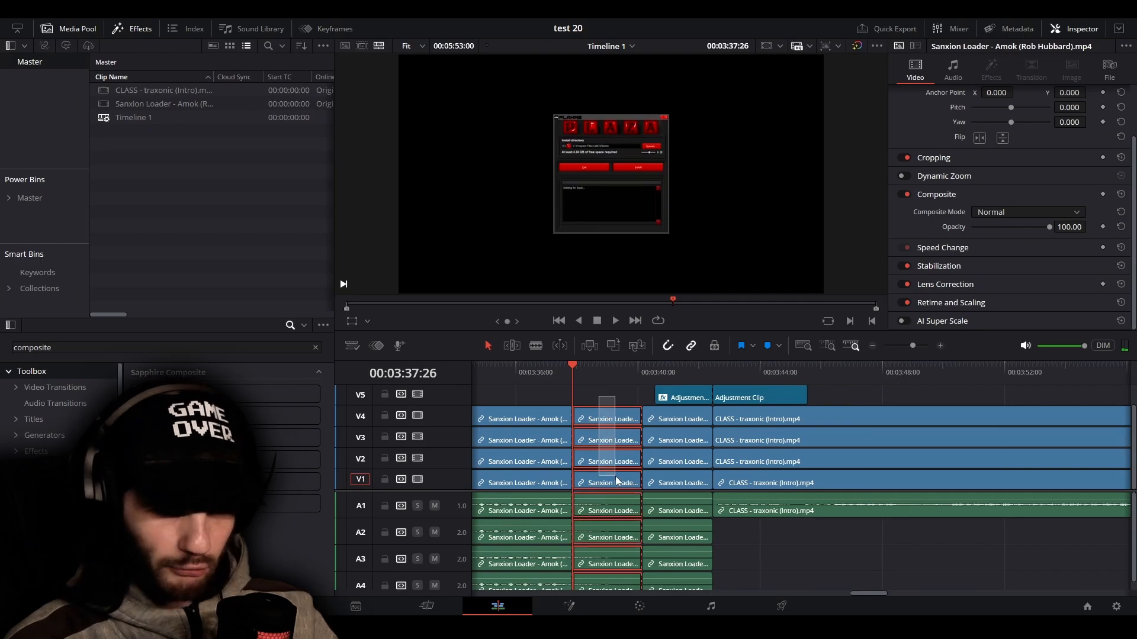
right_click(616, 476)
click(681, 59)
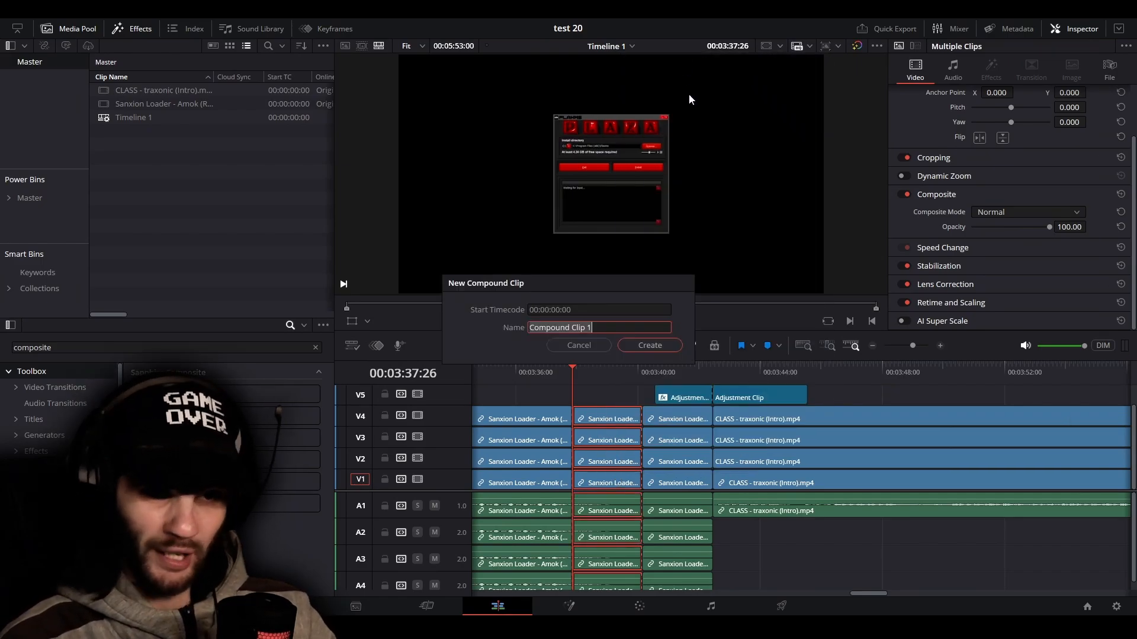
click(651, 346)
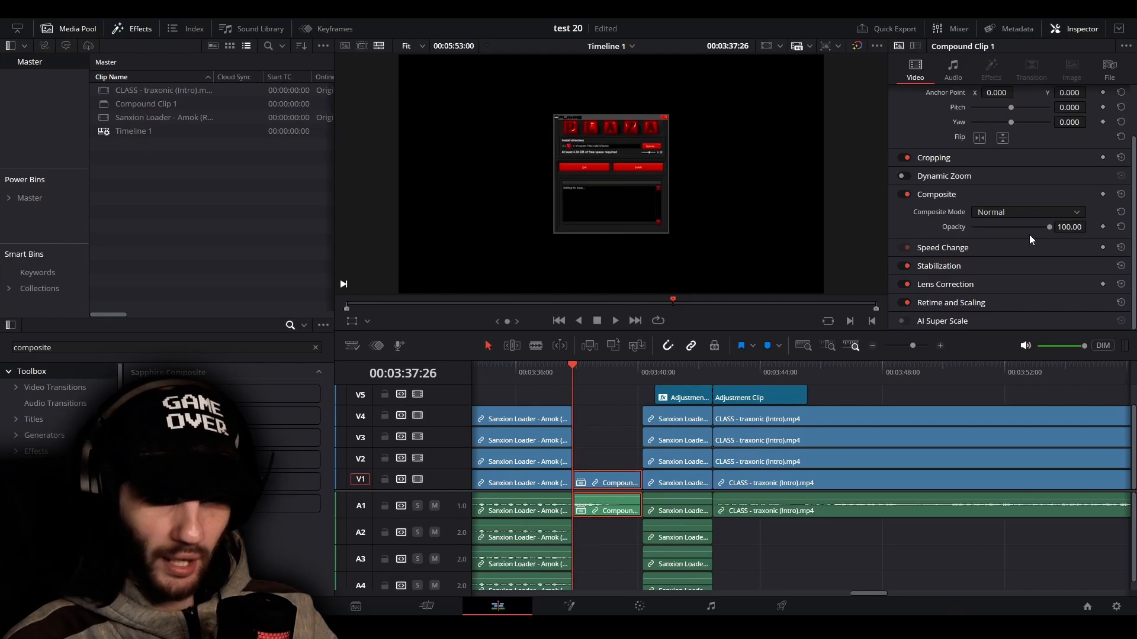
drag(1047, 227, 1079, 225)
key(ctrl+z)
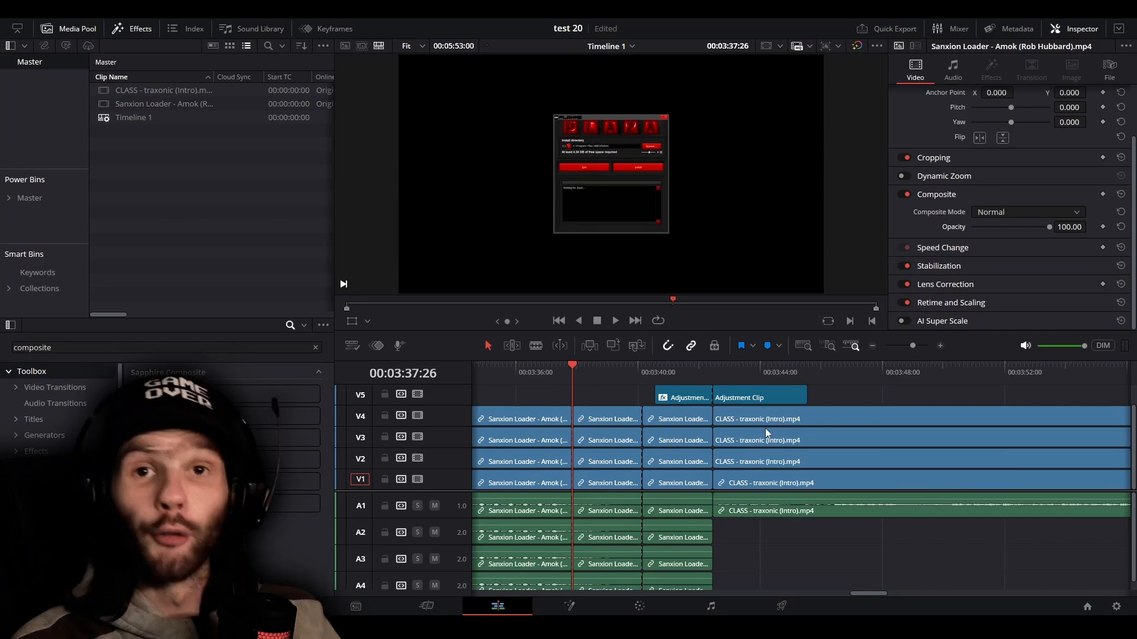
Create the empty Timeline 2 with Use Project Settings turned off, keeping the format at 1920 x 1080 HD and 60 frames per second
scroll(763, 435, down, 5)
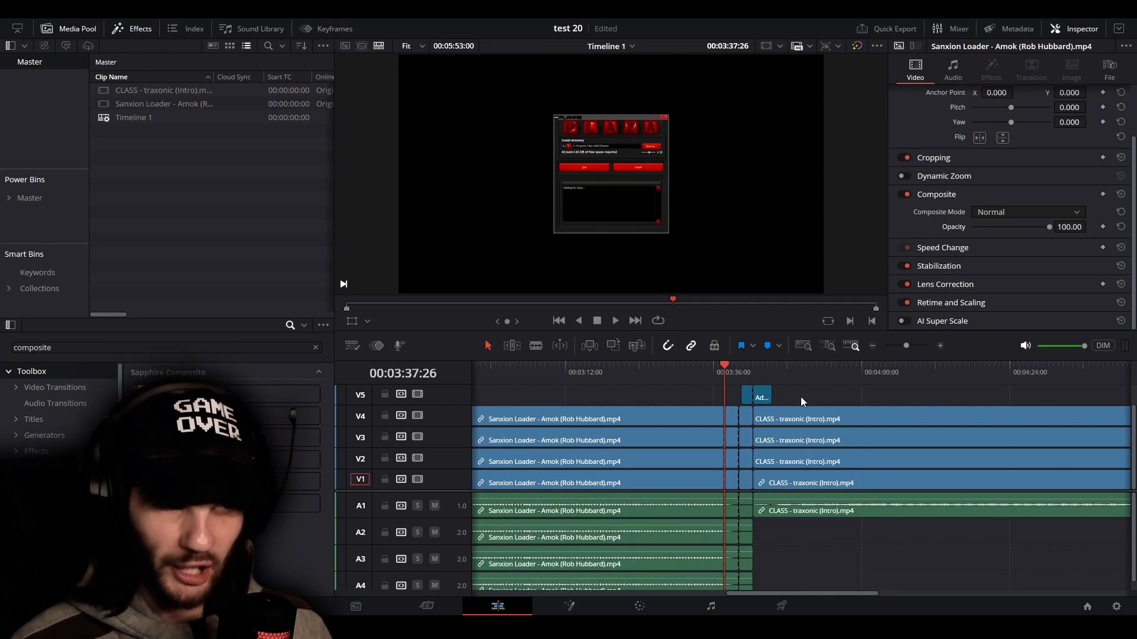
click(147, 165)
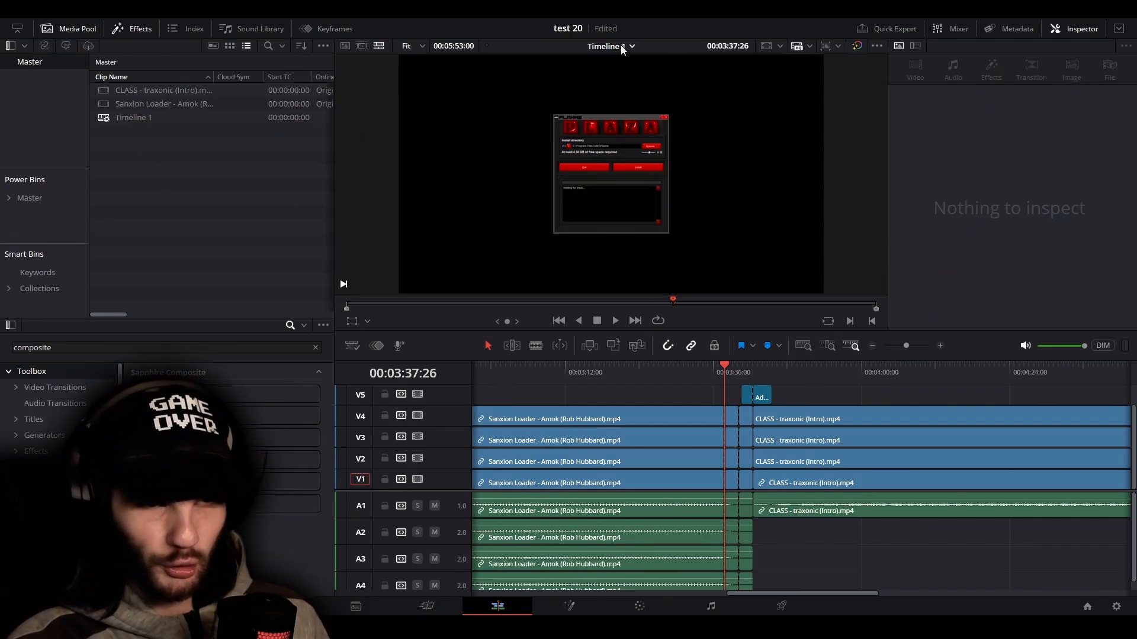
right_click(215, 156)
mouse_move(261, 166)
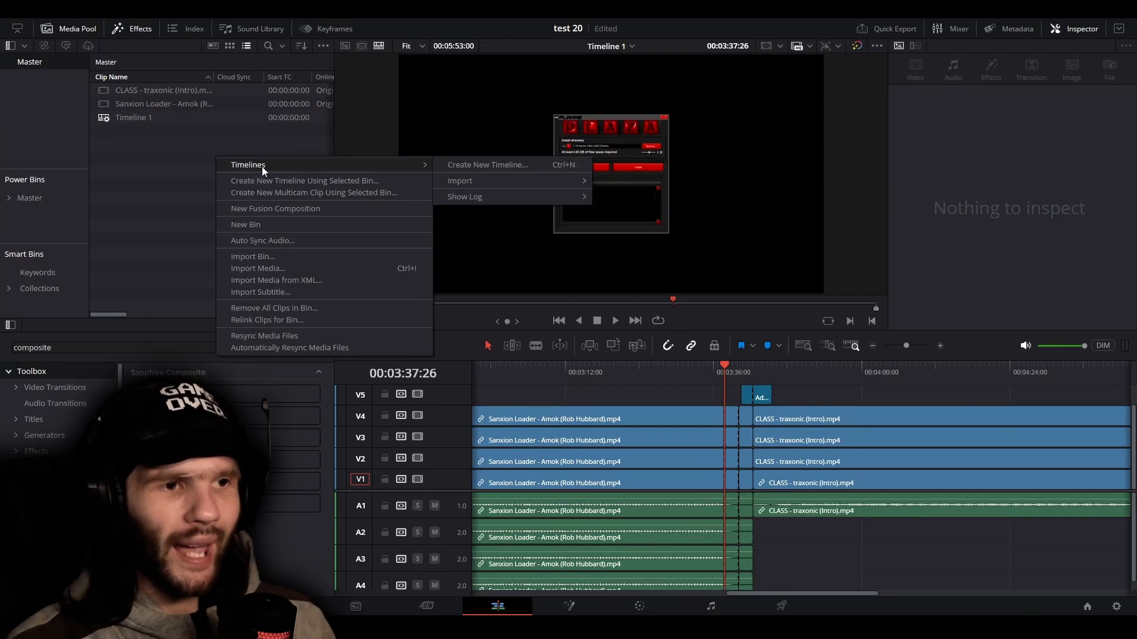
click(456, 166)
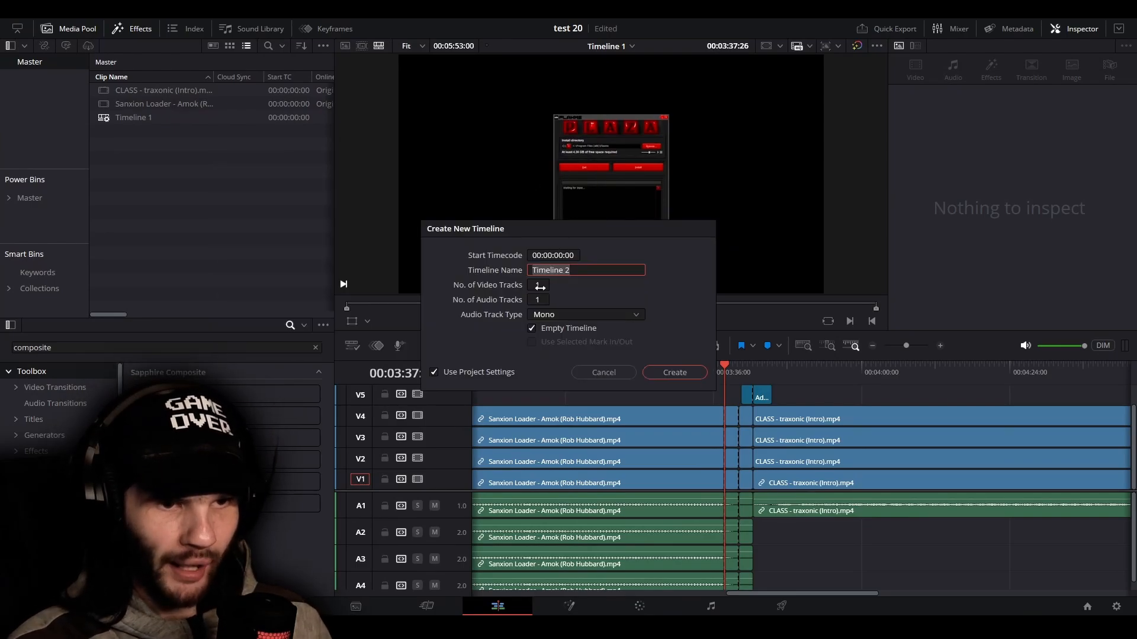
click(434, 372)
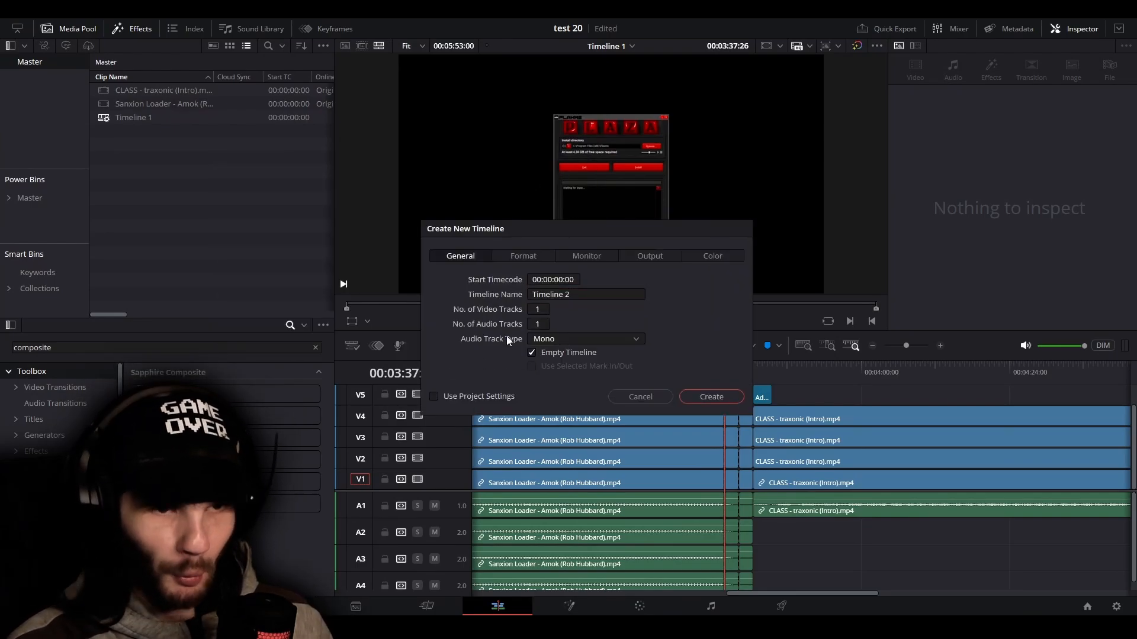
click(521, 258)
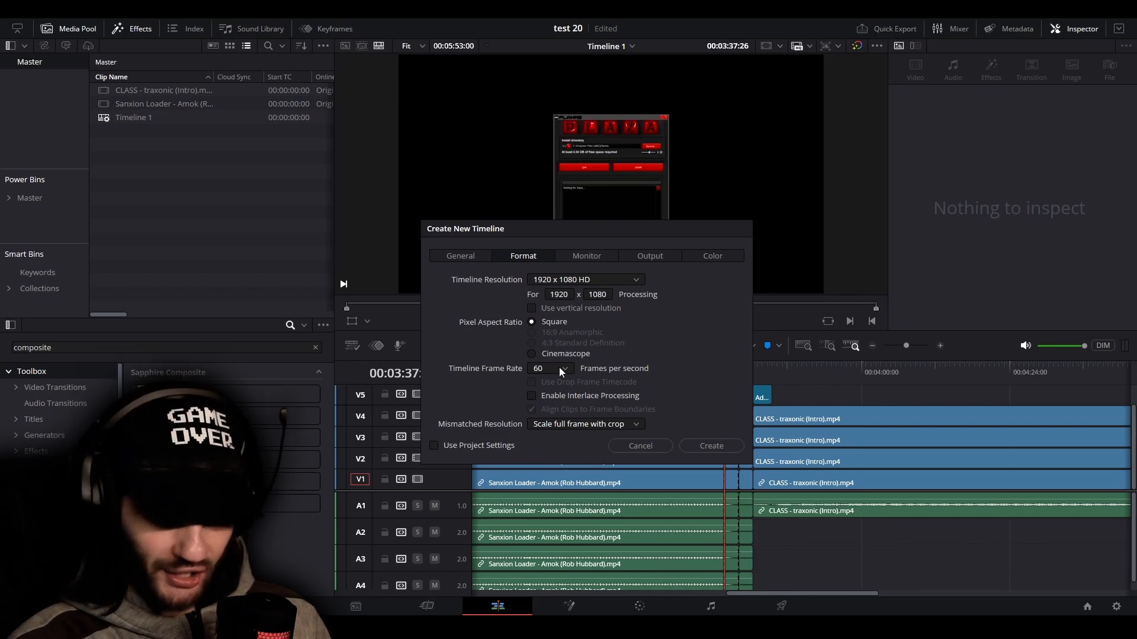
click(559, 367)
click(559, 367)
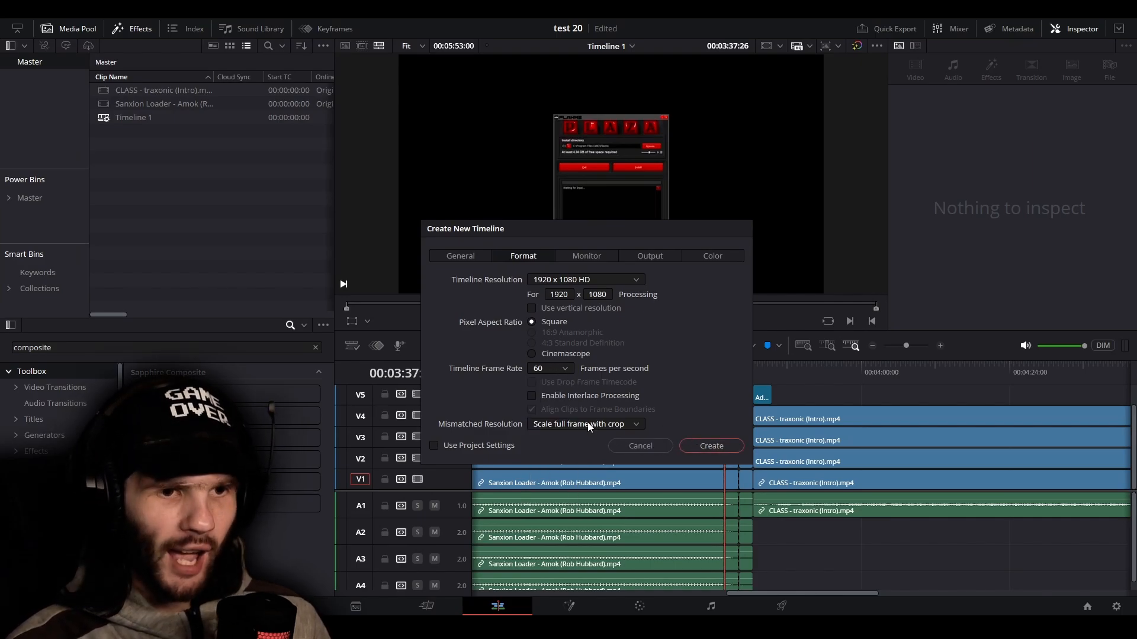
click(698, 445)
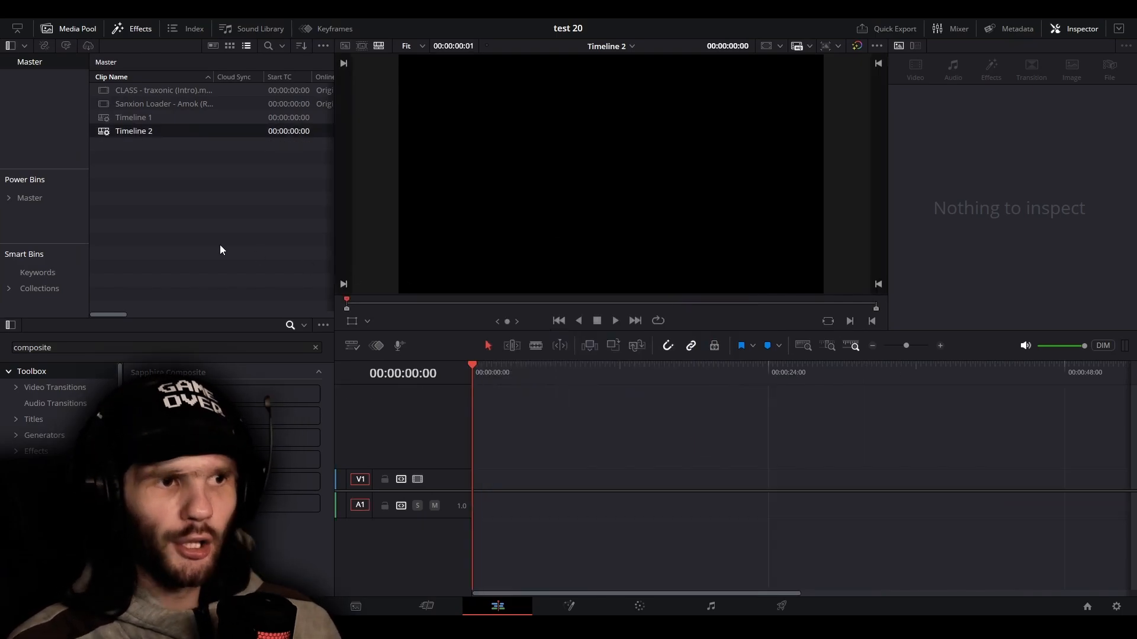
Place Timeline 1 from the Master bin at the start of Timeline 2, beginning on track V1
click(147, 118)
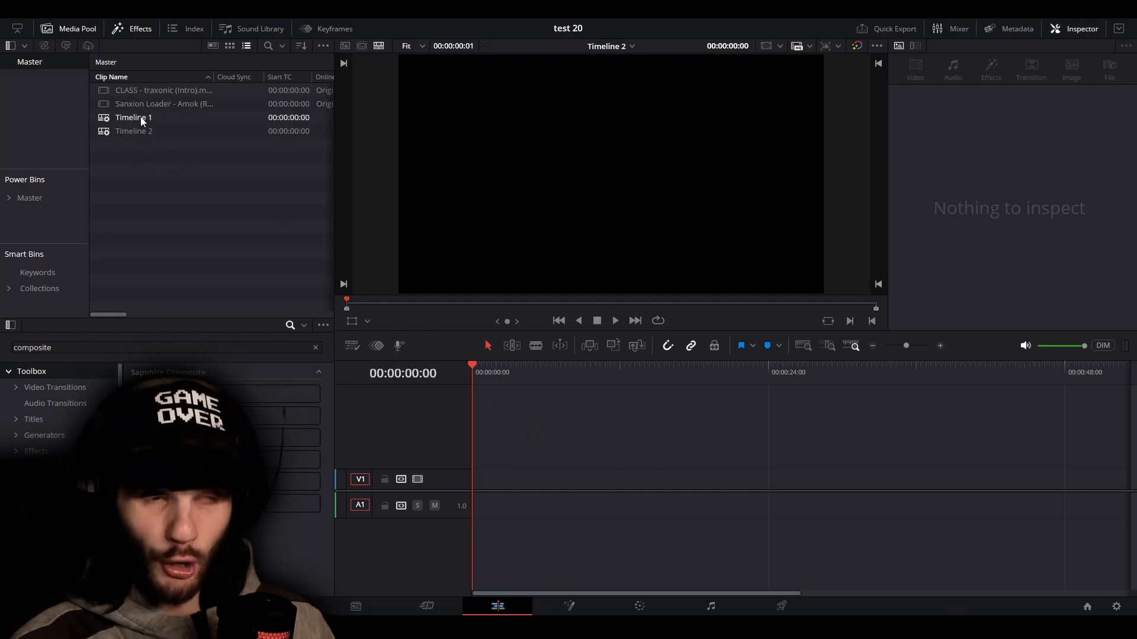
drag(142, 121, 467, 484)
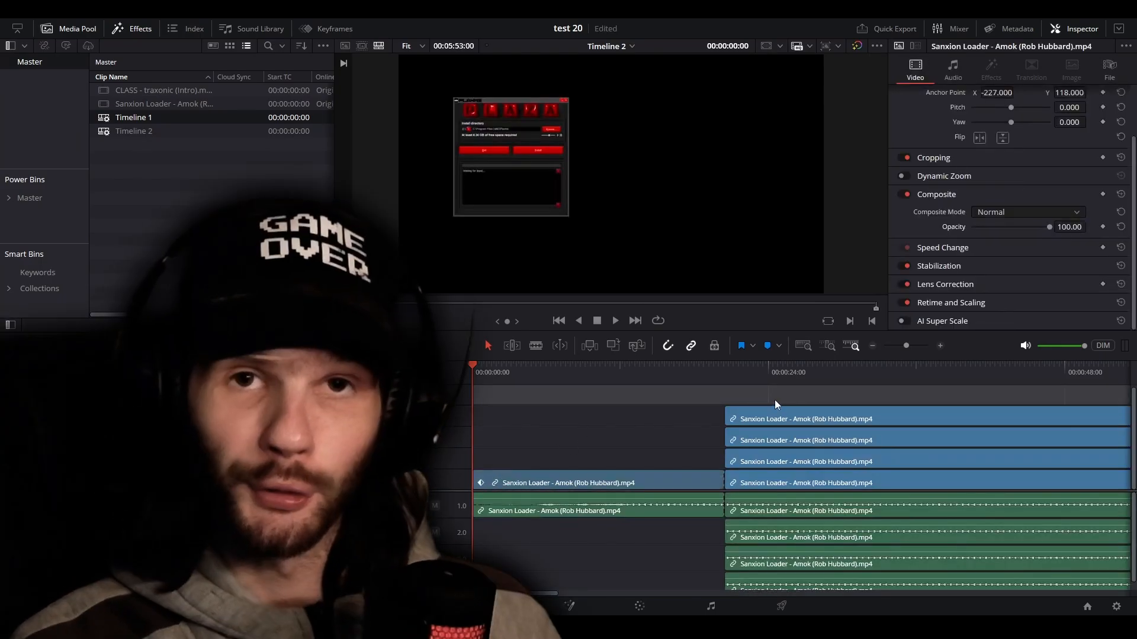